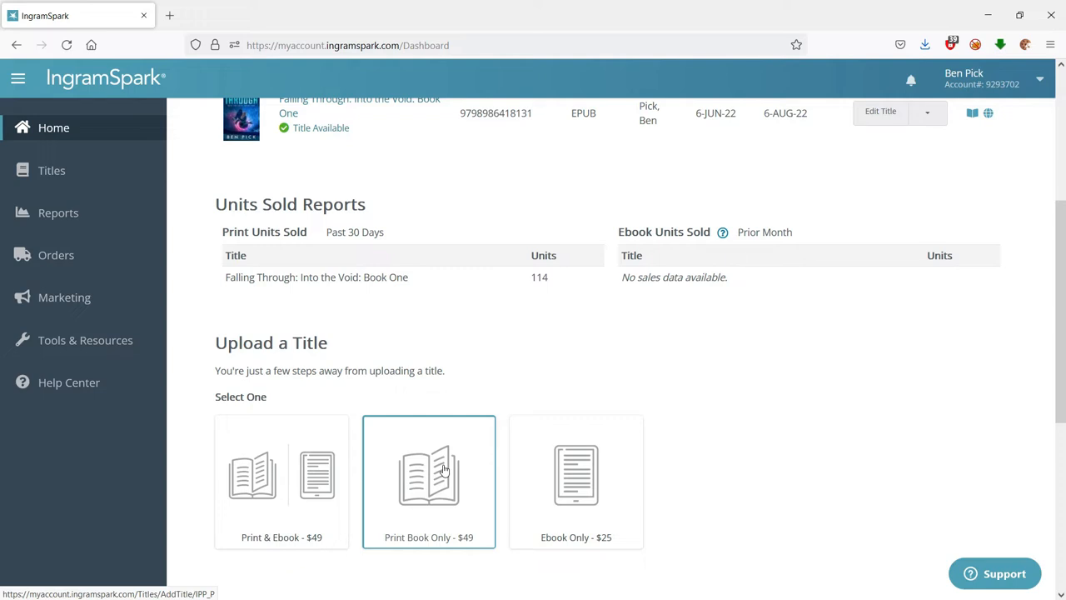
Open the list of all titles and start adding a new title as Print & Ebook
left_click(58, 176)
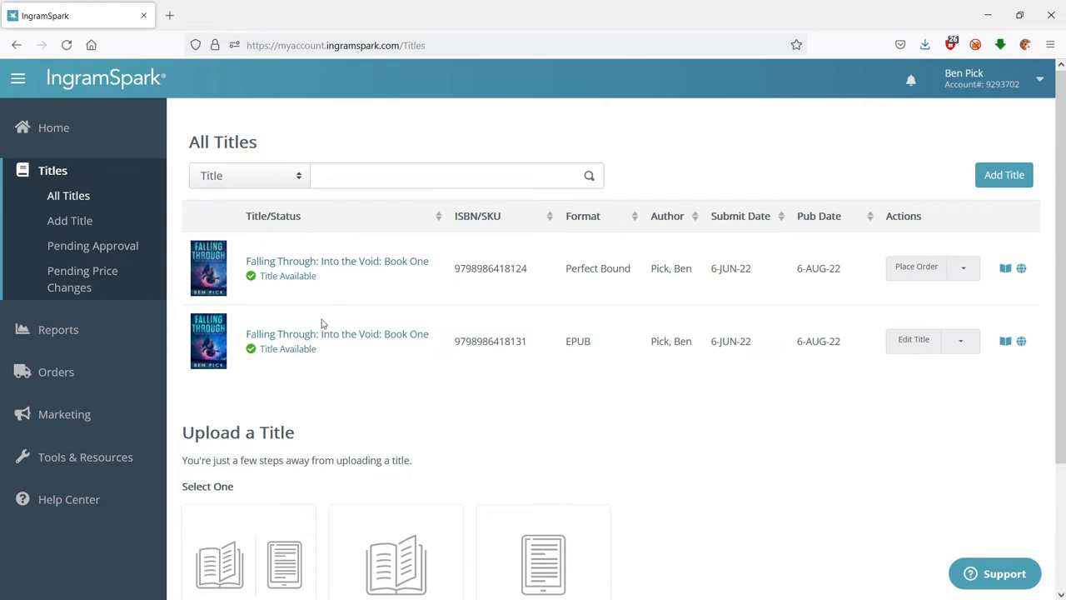
left_click_drag(262, 146, 175, 146)
left_click(250, 142)
scroll(345, 297, "down", 3)
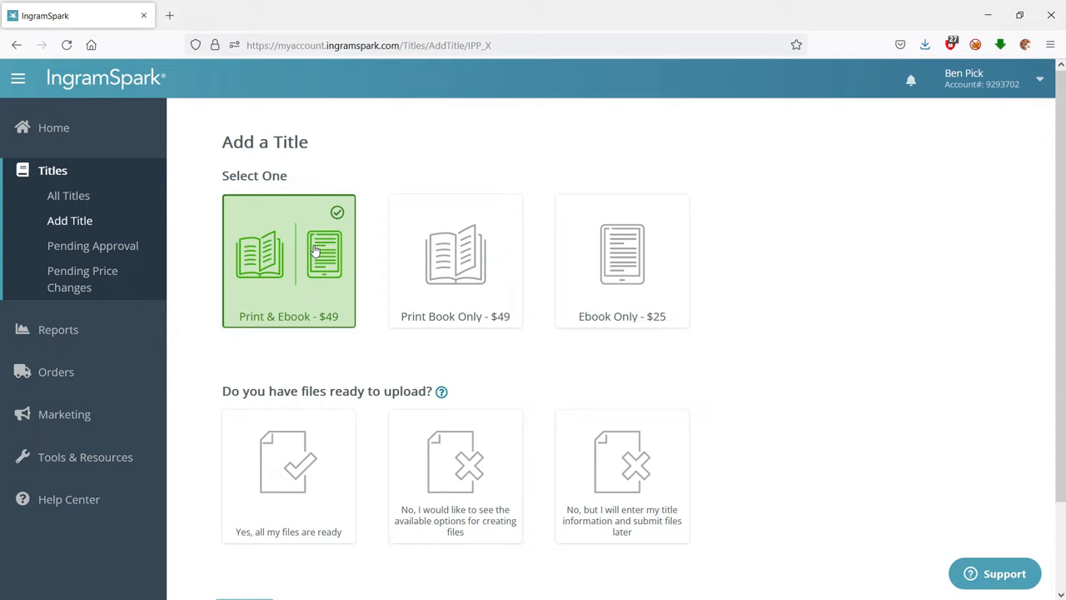
Declare all files ready and confirm the print cover, print interior, ebook cover and ebook interior files
scroll(317, 358, "down", 2)
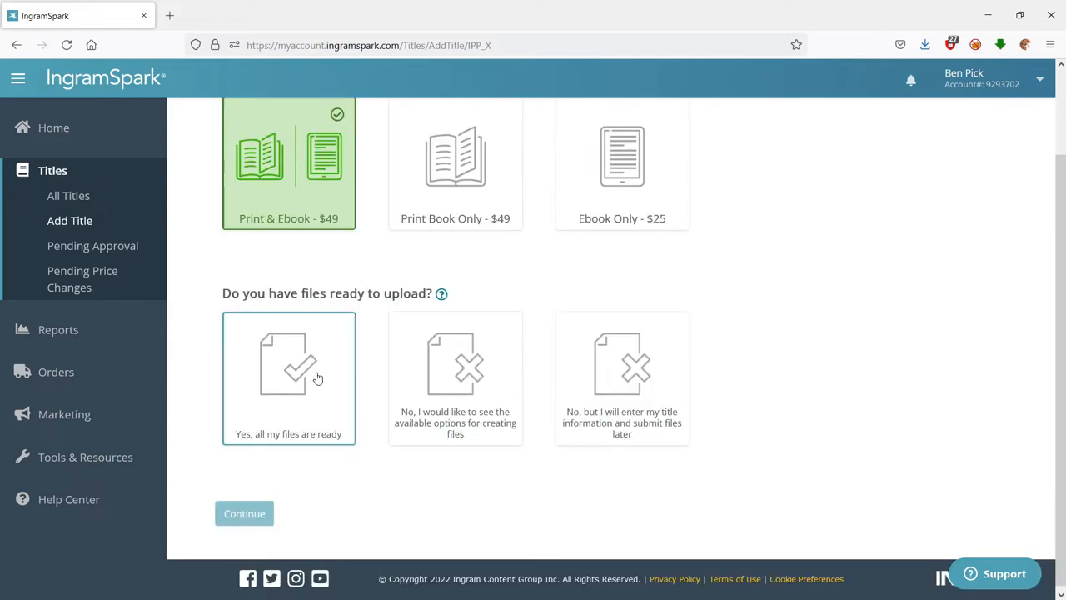
left_click(318, 378)
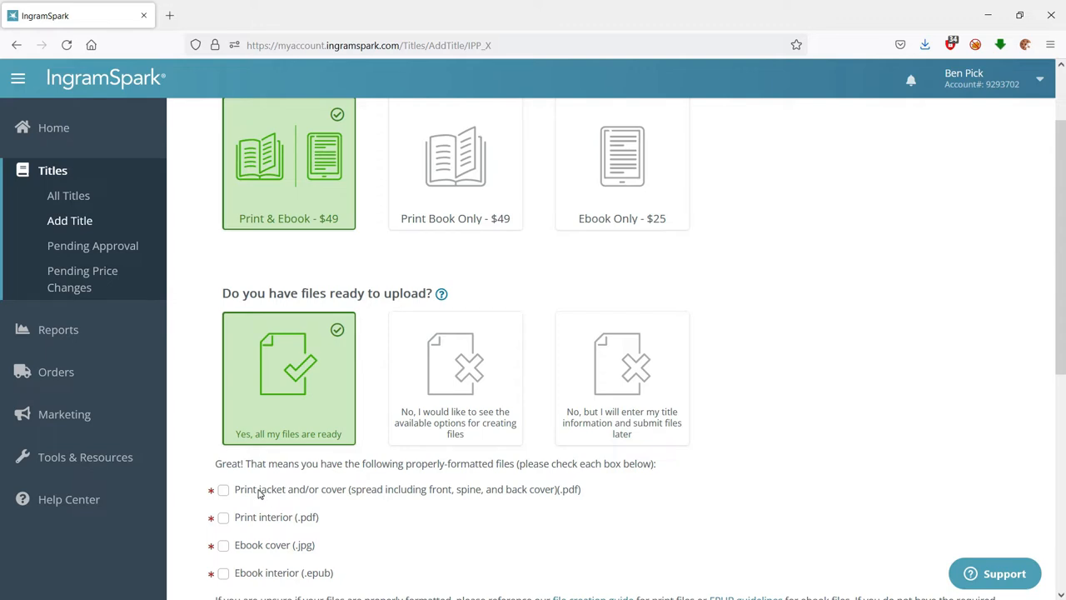
left_click(224, 491)
left_click(223, 517)
left_click(223, 546)
left_click(224, 575)
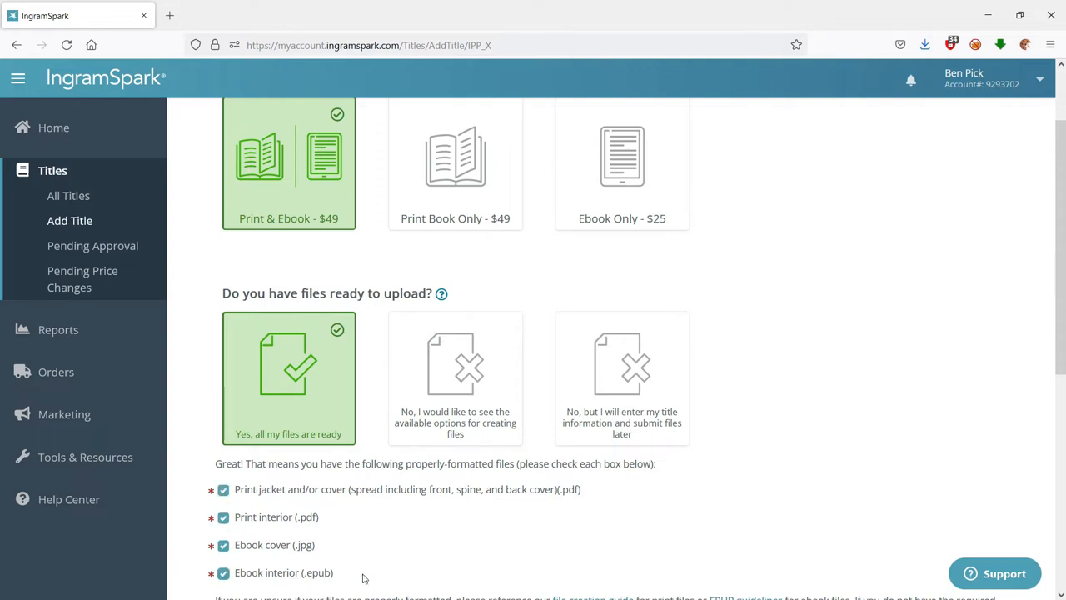
Choose to print, distribute, and sell the book, and continue to the title information
scroll(363, 578, "down", 1)
scroll(360, 567, "down", 3)
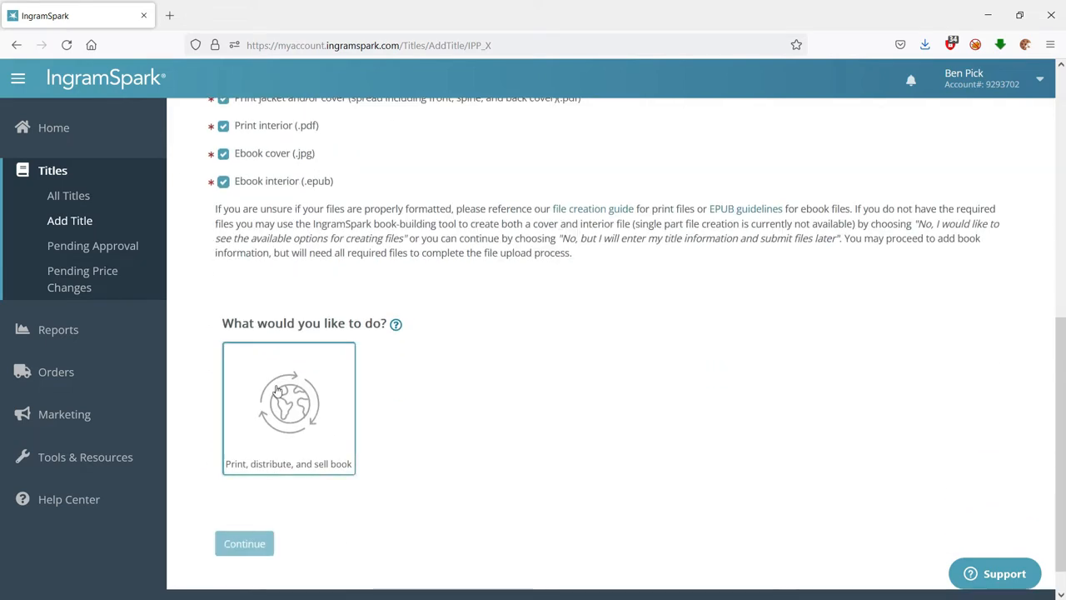
left_click(279, 388)
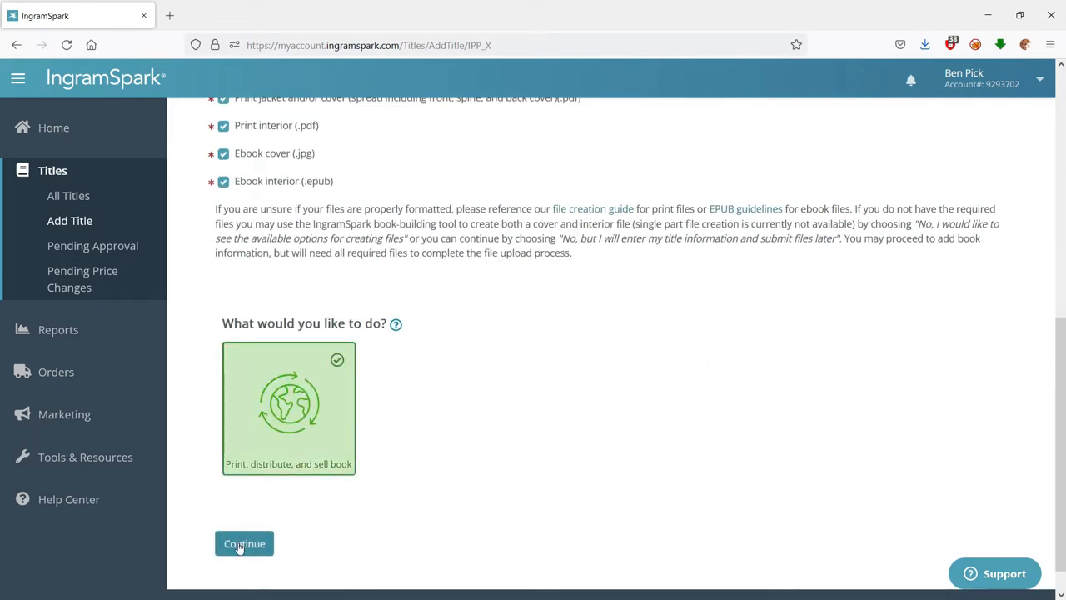
left_click(239, 546)
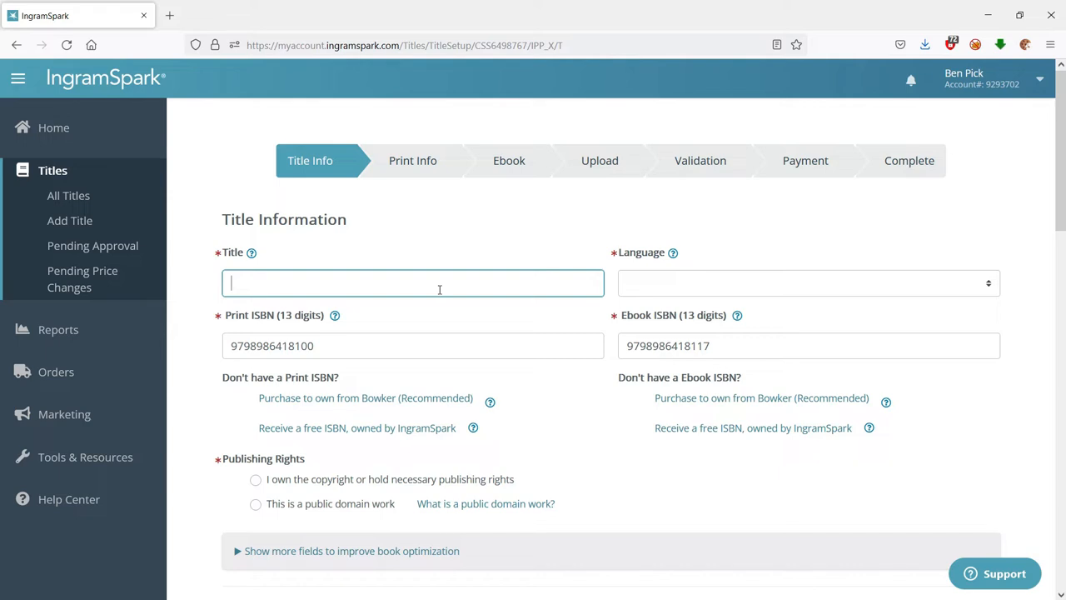
Enter the book title Falling Into Shadows and set the language to English
type("Falling Into Shadow")
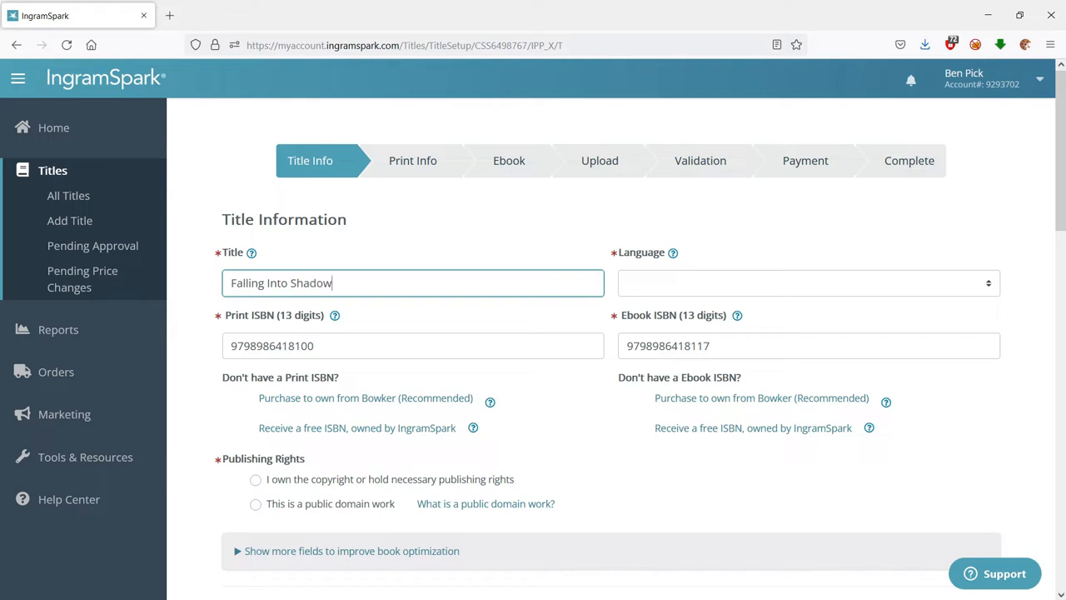
type("s")
left_click(691, 284)
left_click(677, 341)
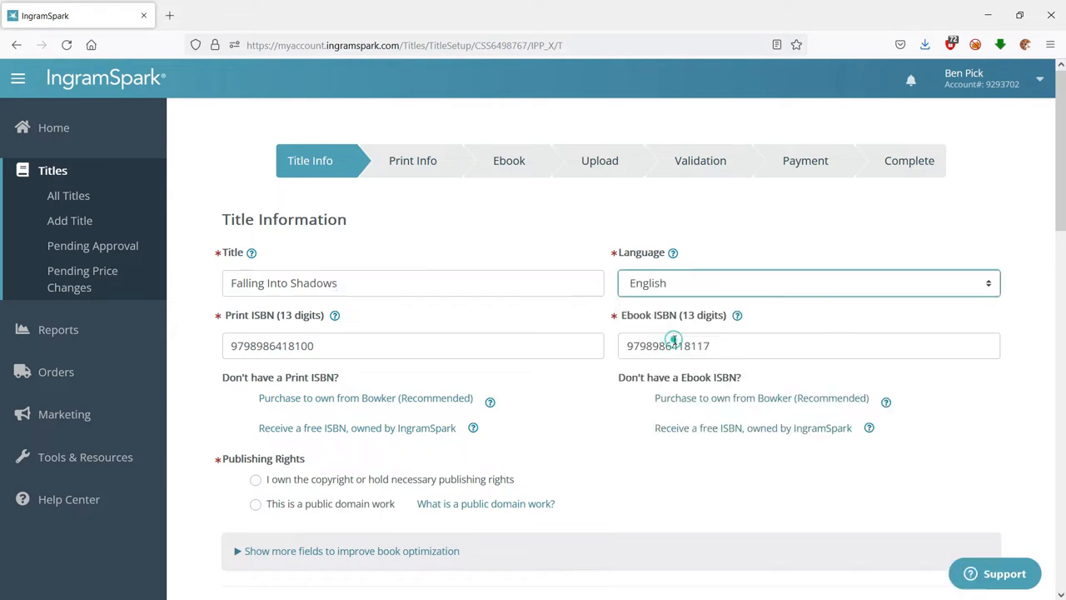
Declare ownership of the copyright and state that the title includes none of the listed unlicensed or misleading content
left_click(300, 479)
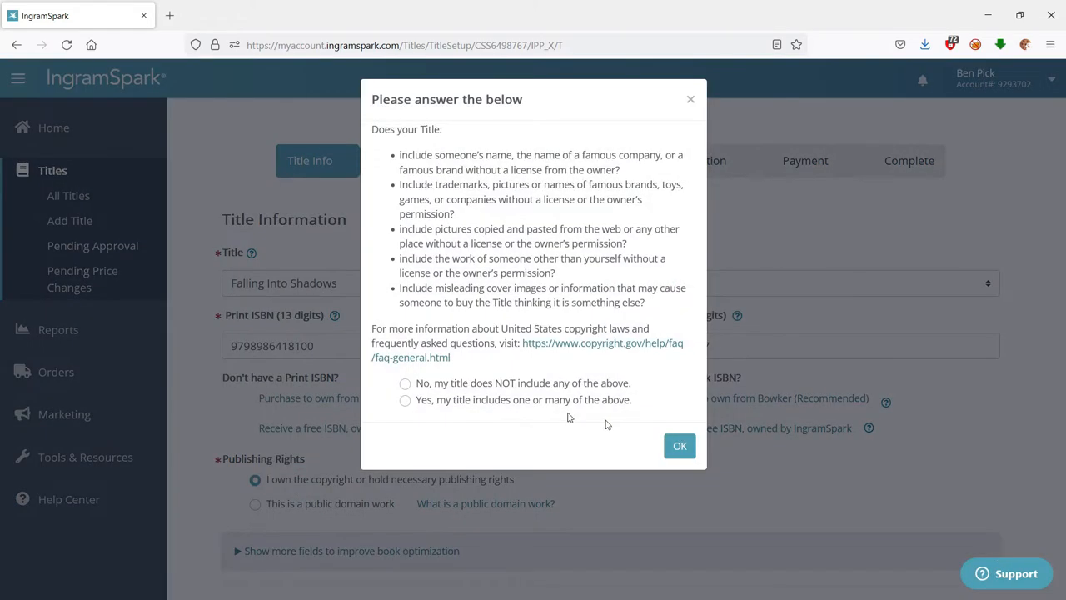
left_click(464, 383)
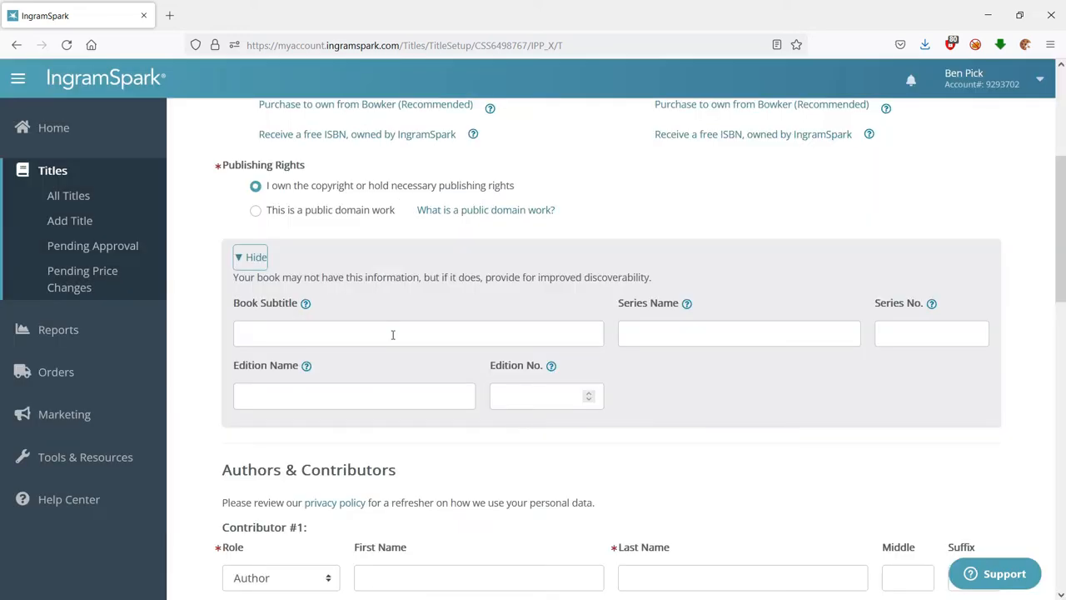
Enter the book subtitle Into The Void: Book Twi and set the series number to 2
left_click(392, 334)
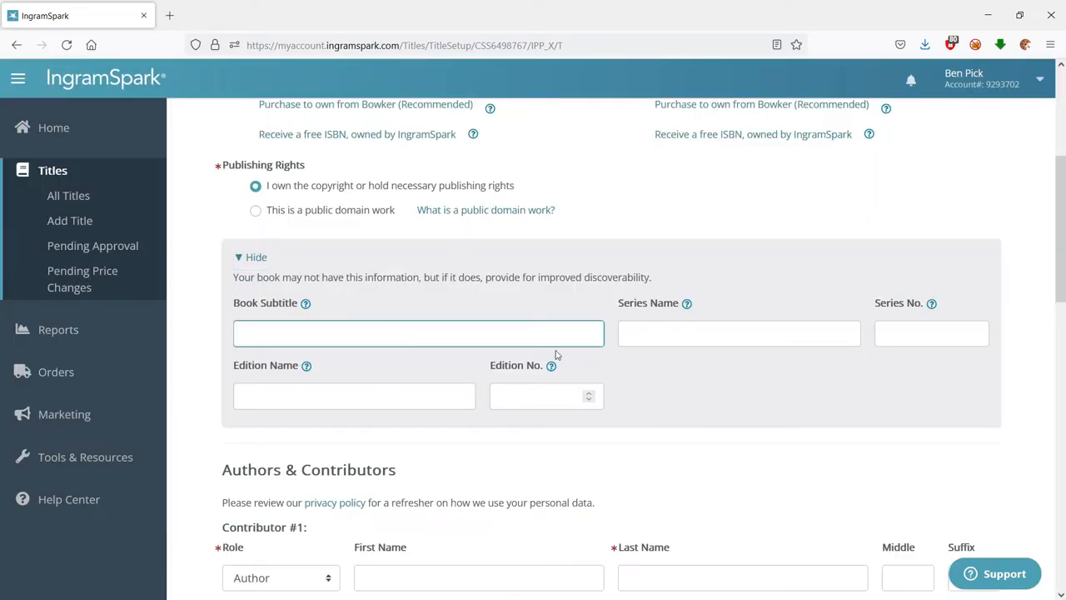
type("Into The Void: Book Twi")
key("Tab")
key("Tab")
type("2")
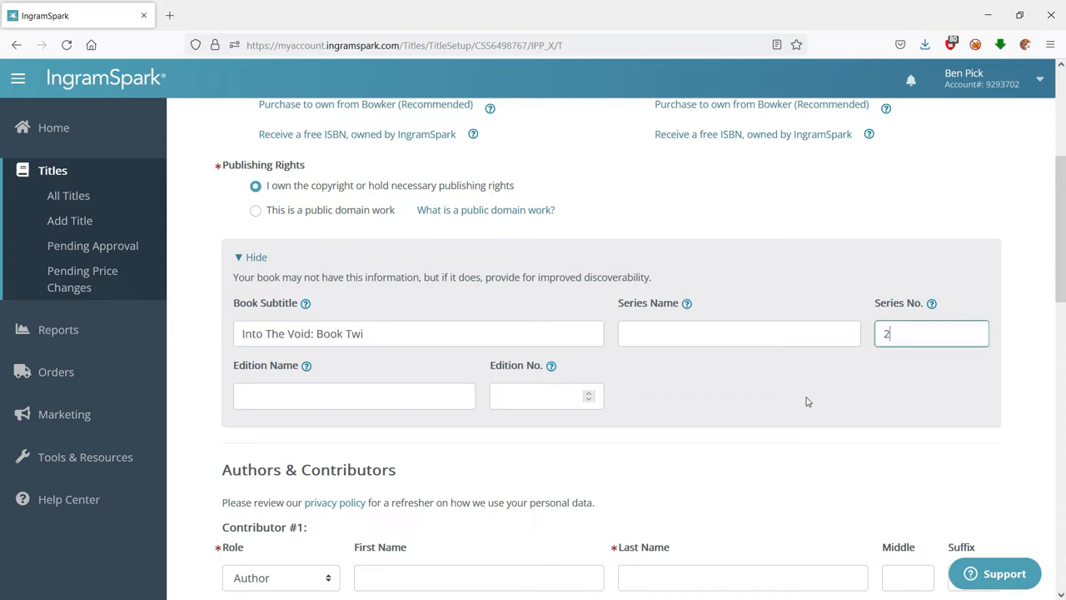
left_click(807, 402)
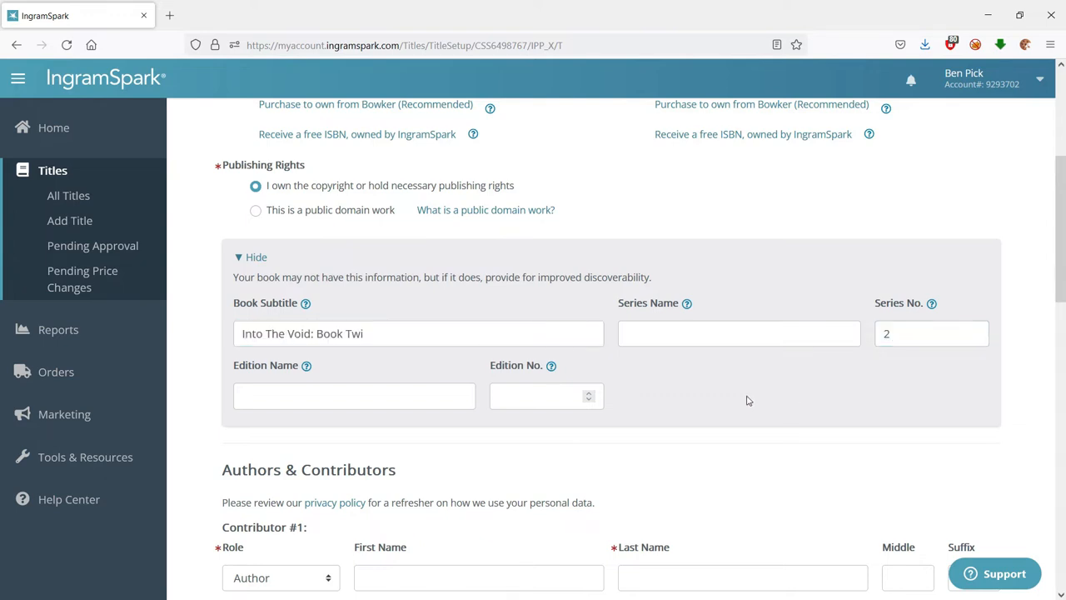
Enter the author's first and last name for the first contributor
scroll(745, 397, "down", 2)
left_click(480, 483)
type("Ben")
key("Tab")
type("Pick")
key("Tab")
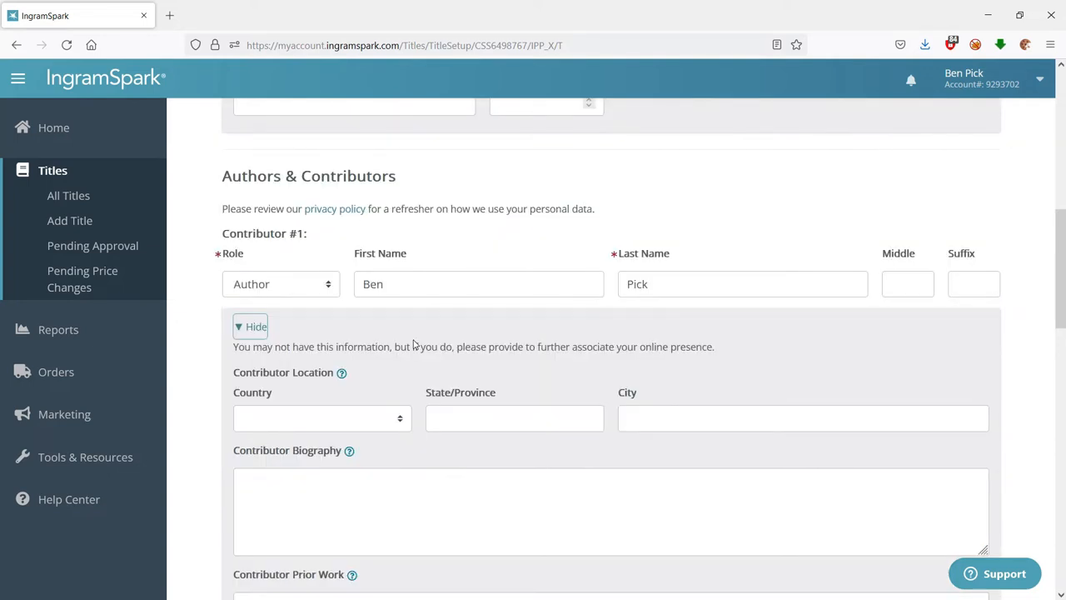
Look over the optional contributor location, biography and prior work fields and collapse them
scroll(414, 344, "down", 2)
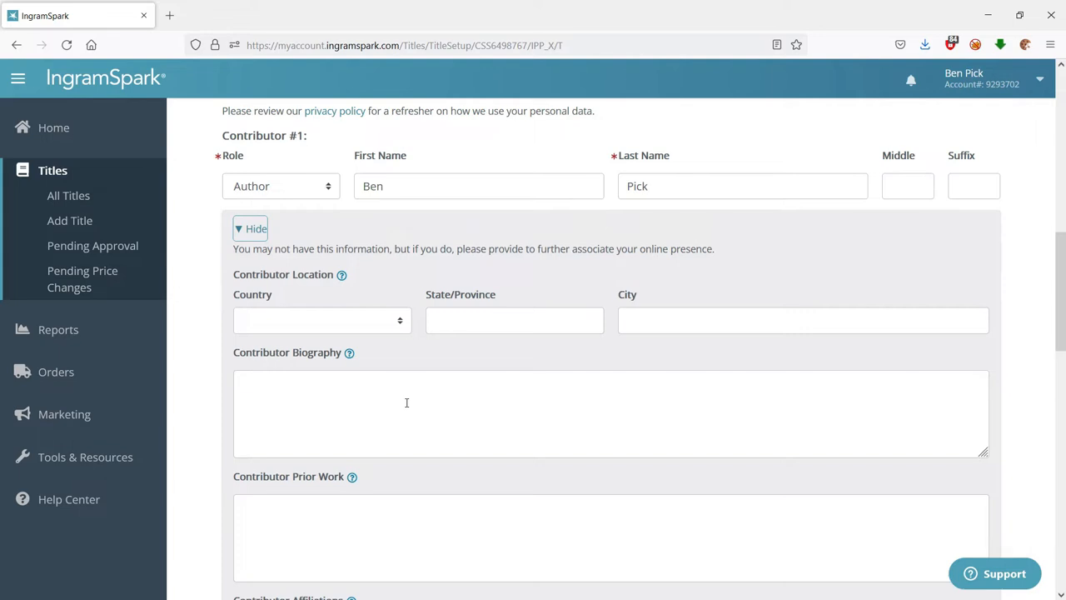
left_click(406, 402)
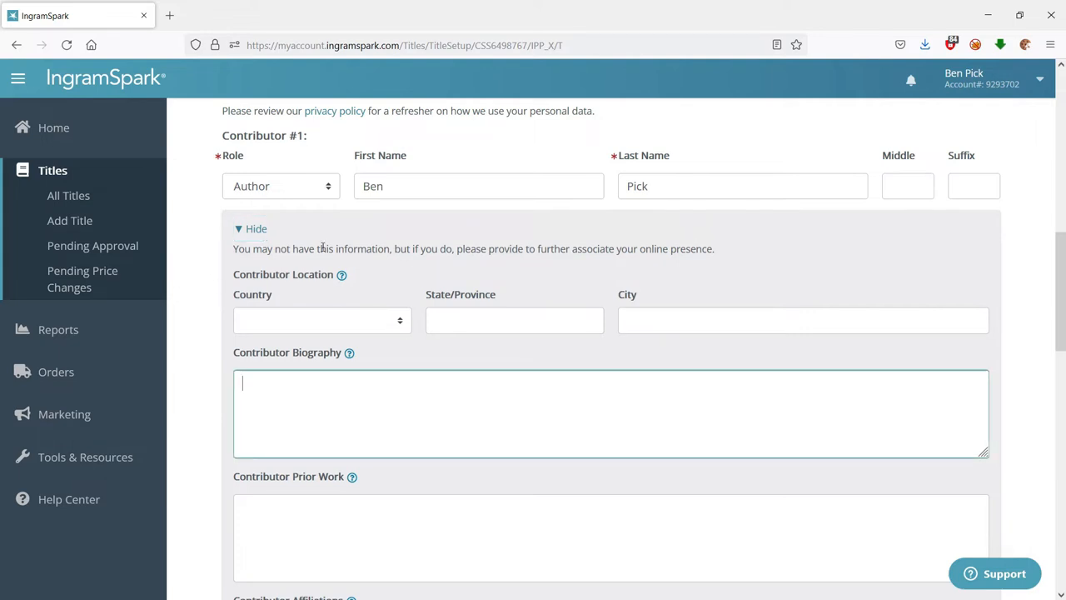
left_click(252, 229)
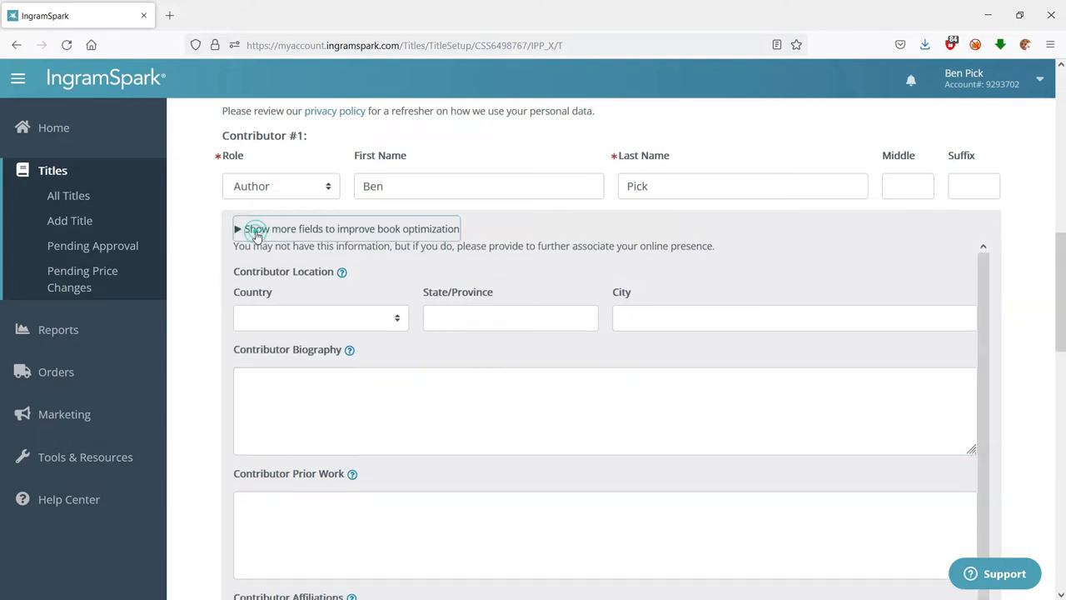
Categorize the title with the existing imprint under FICTION / Fantasy / Urban and select its audience
scroll(353, 304, "down", 3)
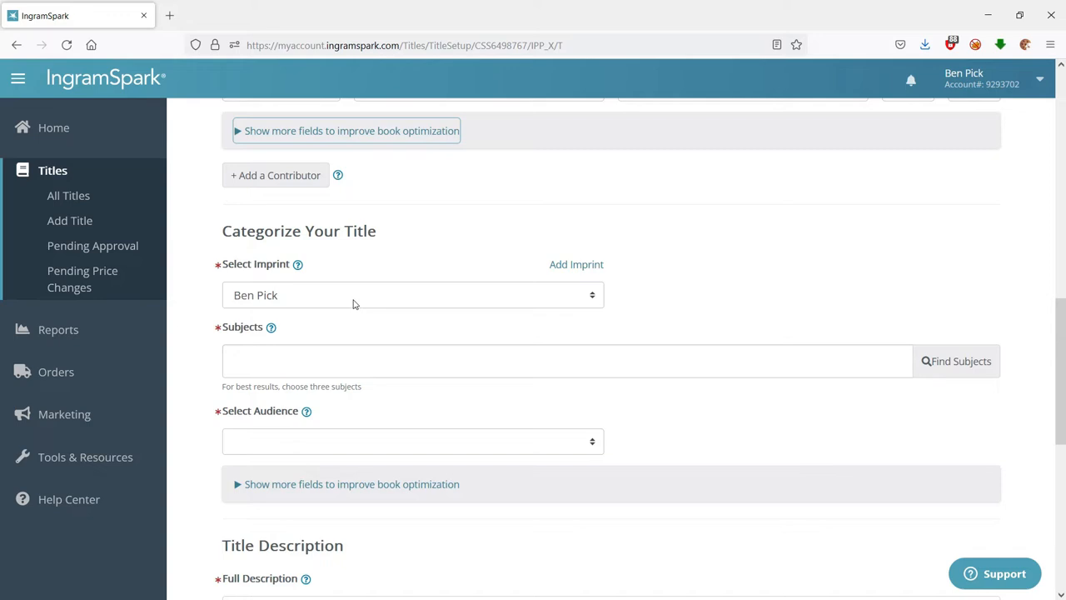
left_click(353, 304)
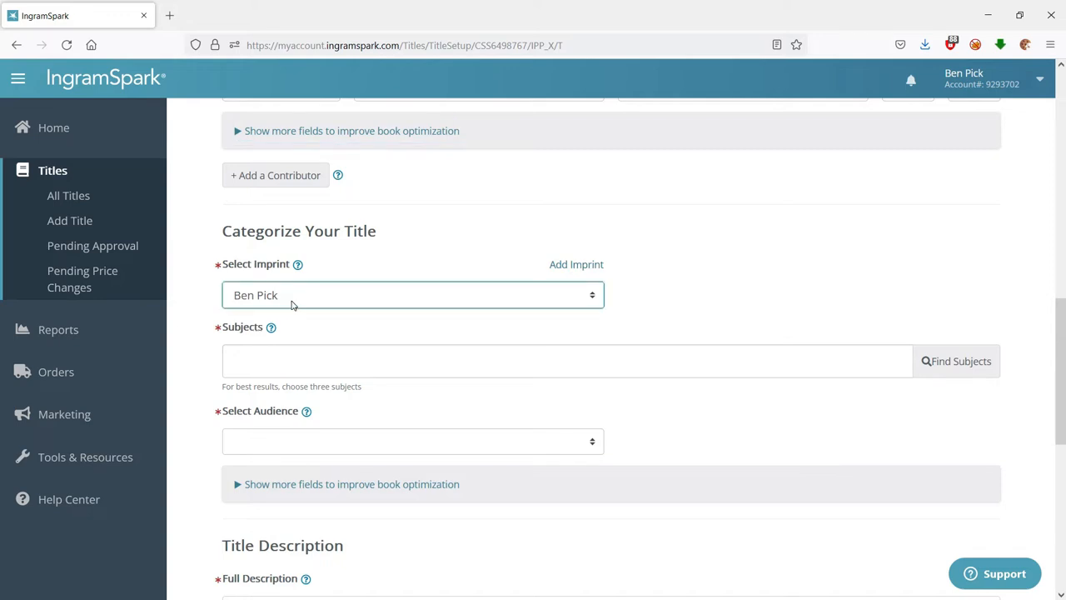
left_click(302, 367)
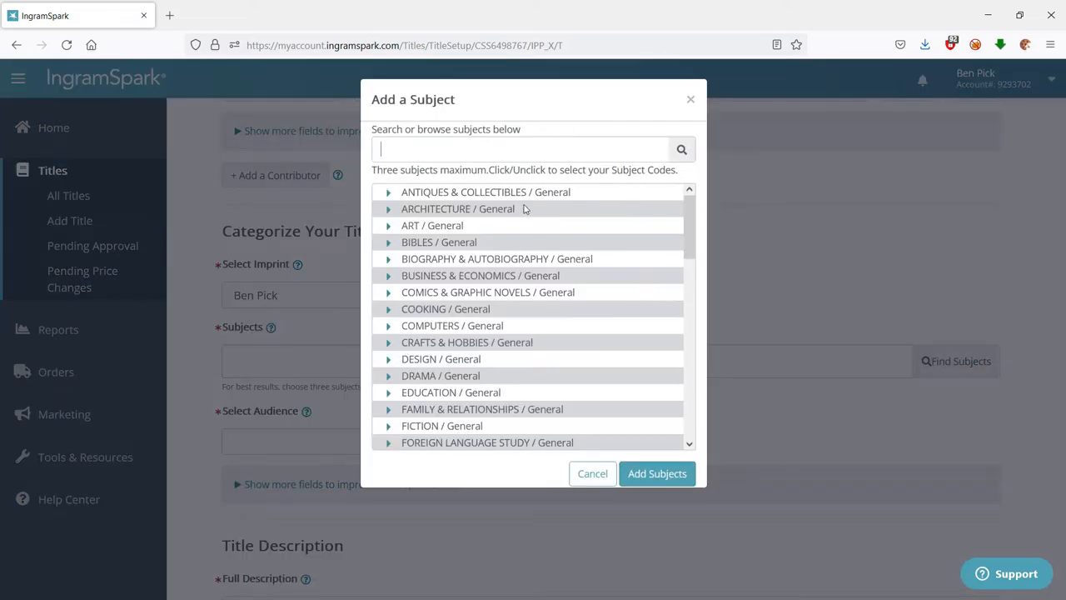
left_click(388, 426)
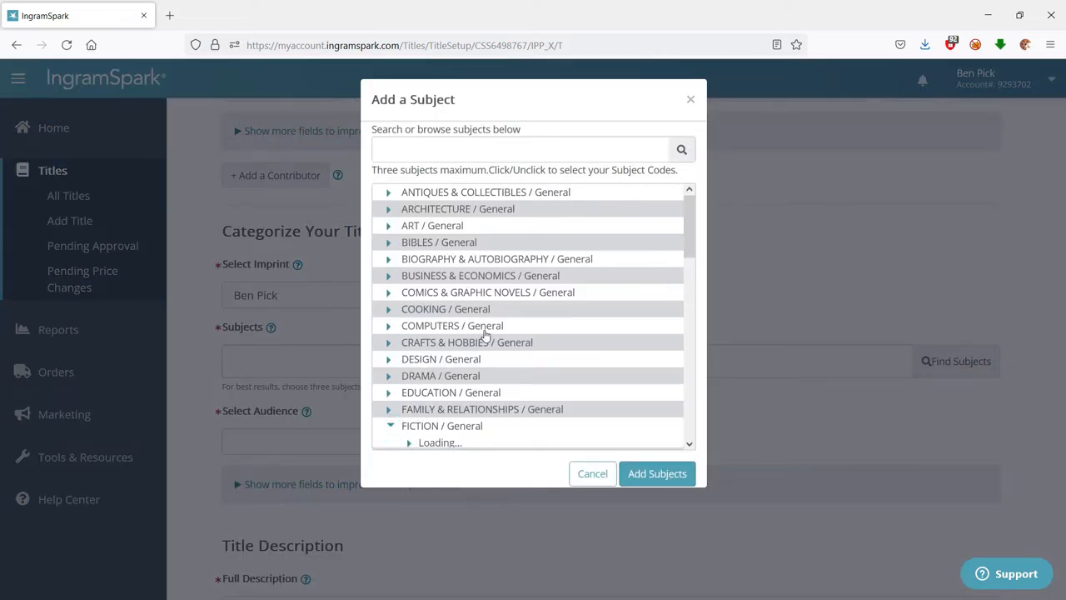
scroll(488, 336, "down", 5)
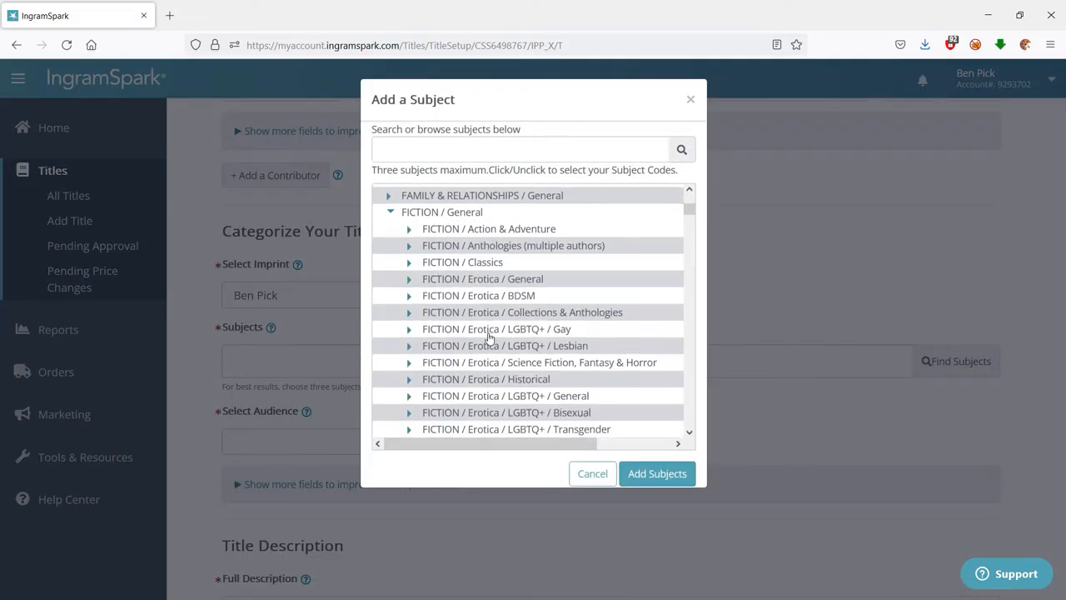
scroll(489, 336, "down", 5)
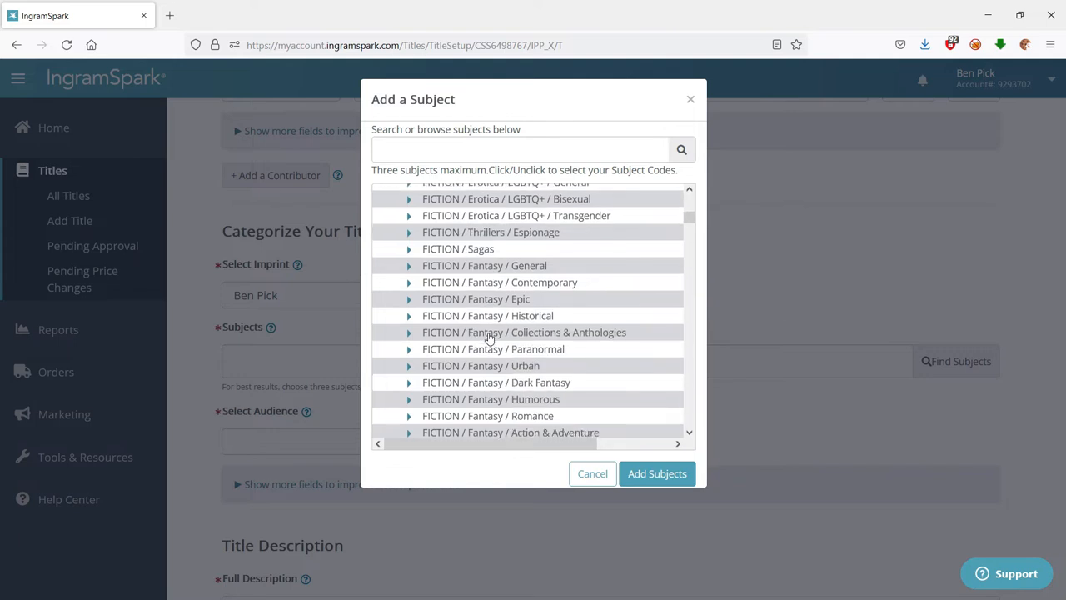
left_click(411, 366)
left_click(658, 473)
left_click(585, 442)
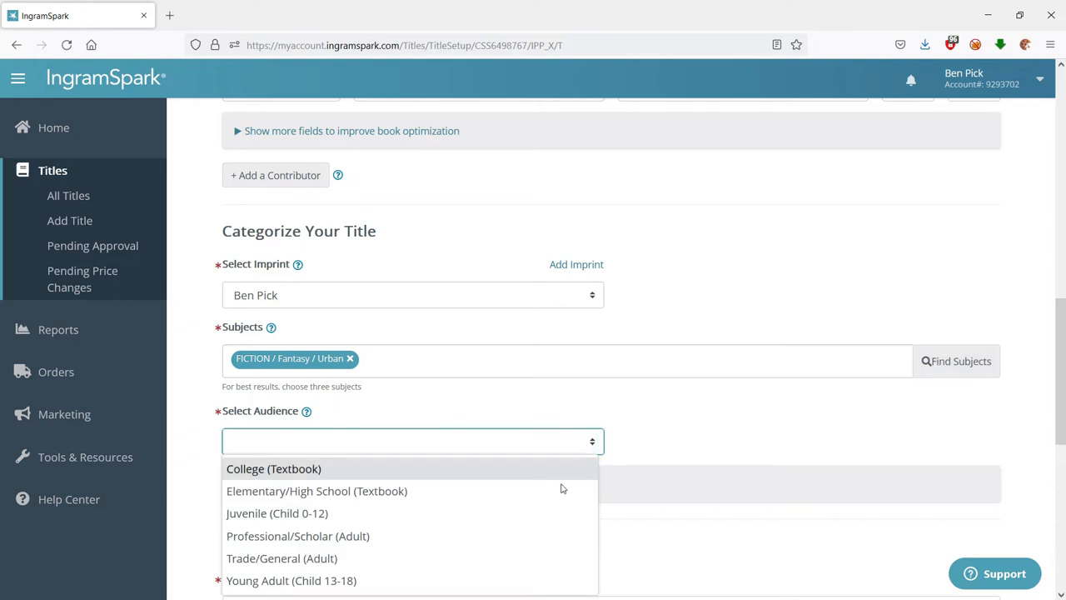
left_click(503, 570)
Finish the keywords with portal fantasy and continue to the print information
scroll(502, 566, "down", 5)
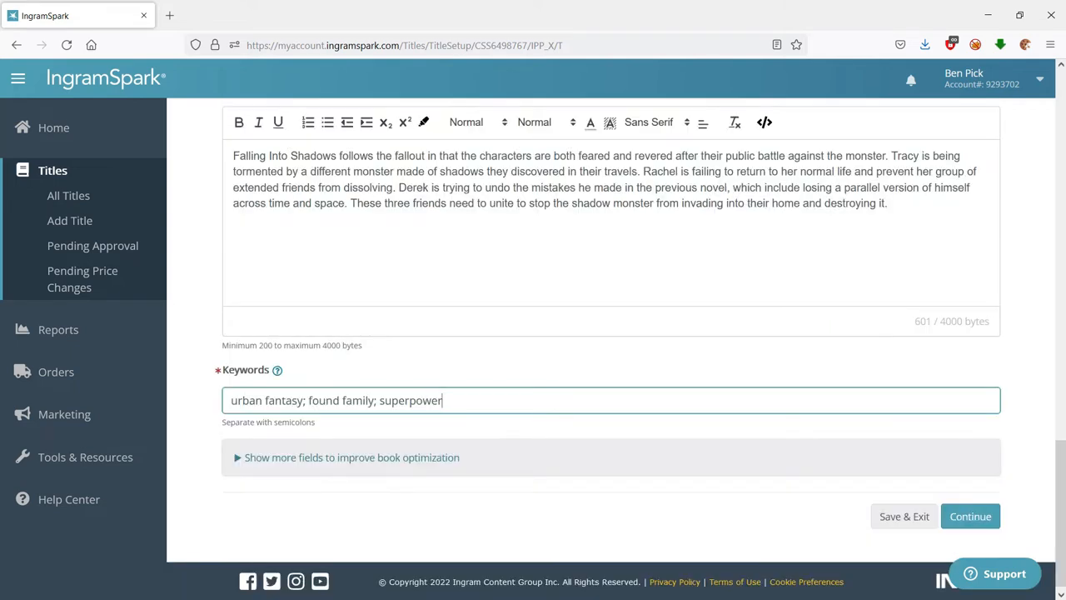
type("; portal fantasy")
left_click(969, 514)
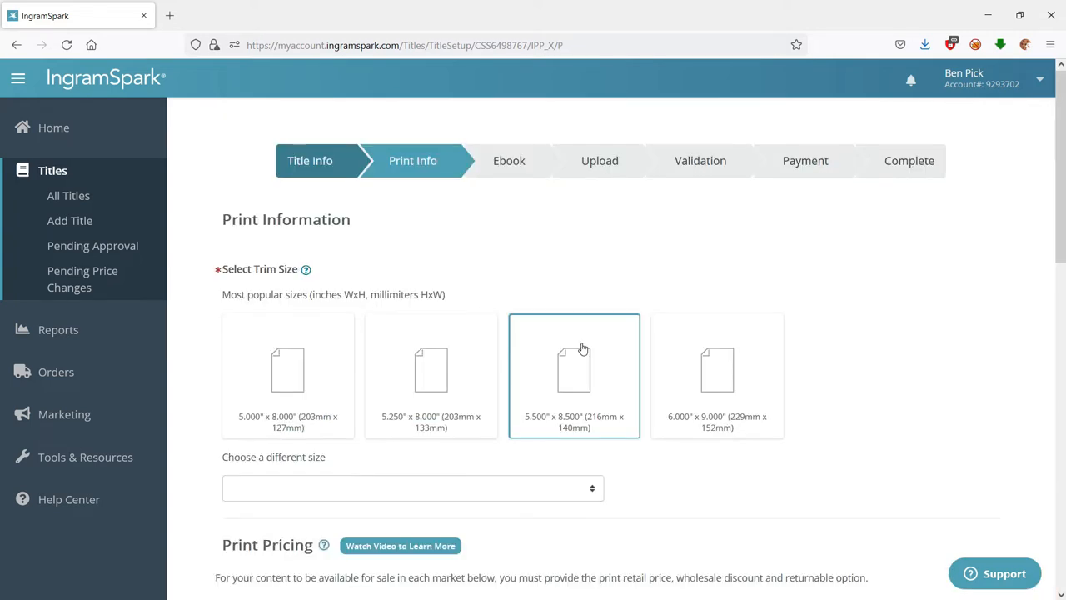
Set the trim size to 5.500 x 8.500 inches and the interior to black and white on Creme paper
left_click(583, 349)
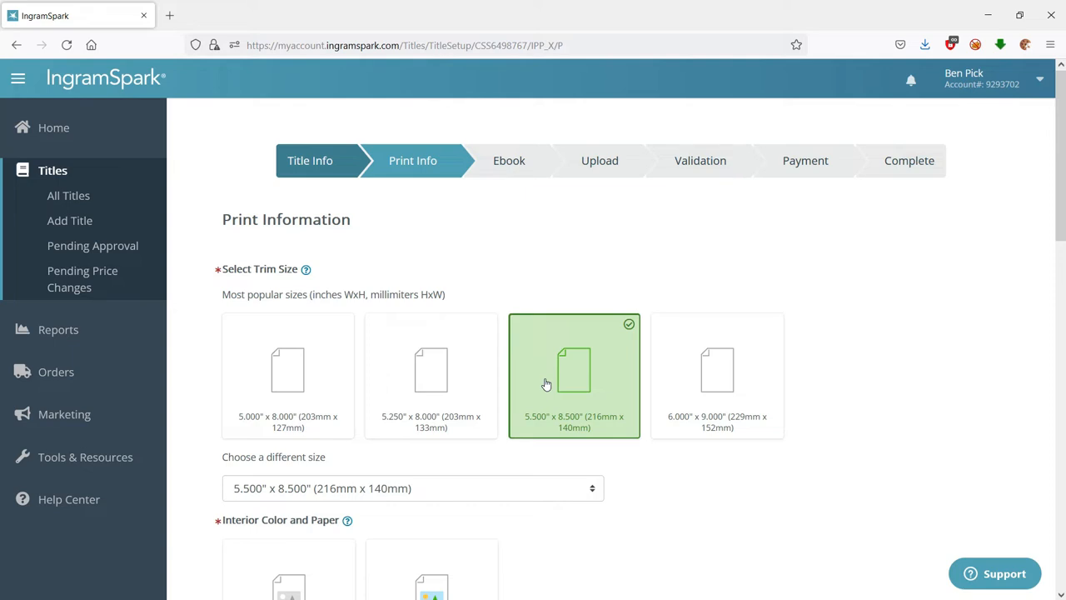
scroll(678, 369, "down", 2)
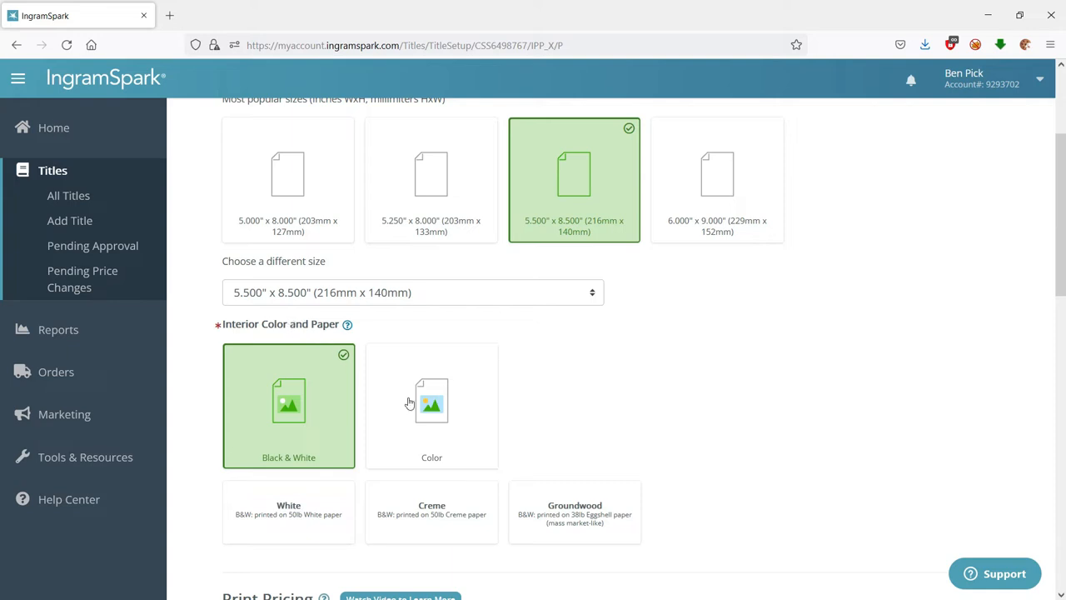
left_click(454, 530)
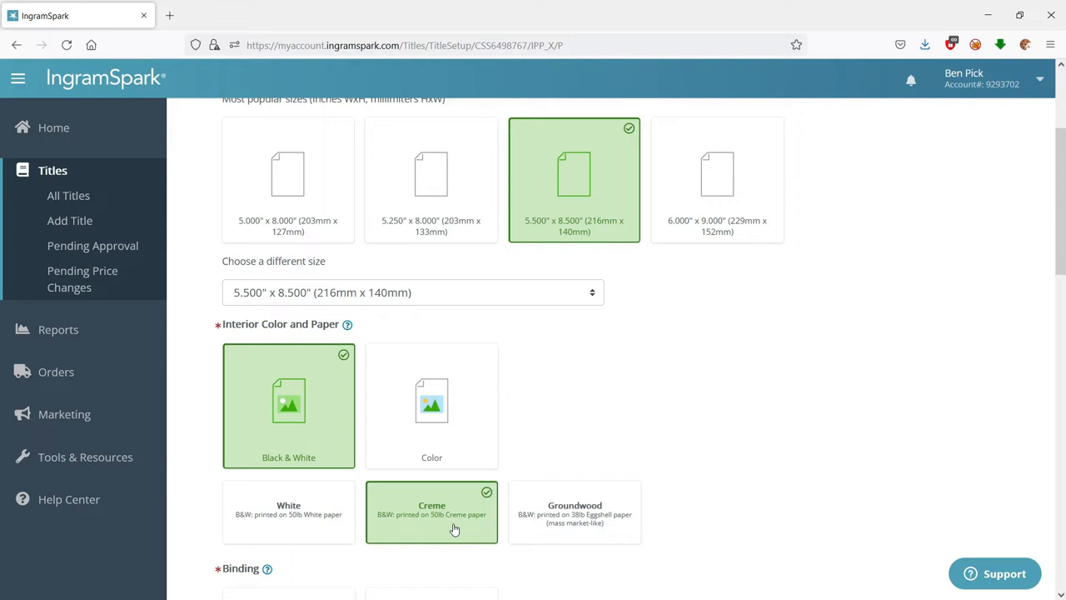
Choose the Paperback Perfect Bound binding and a Gloss cover finish
scroll(471, 370, "down", 3)
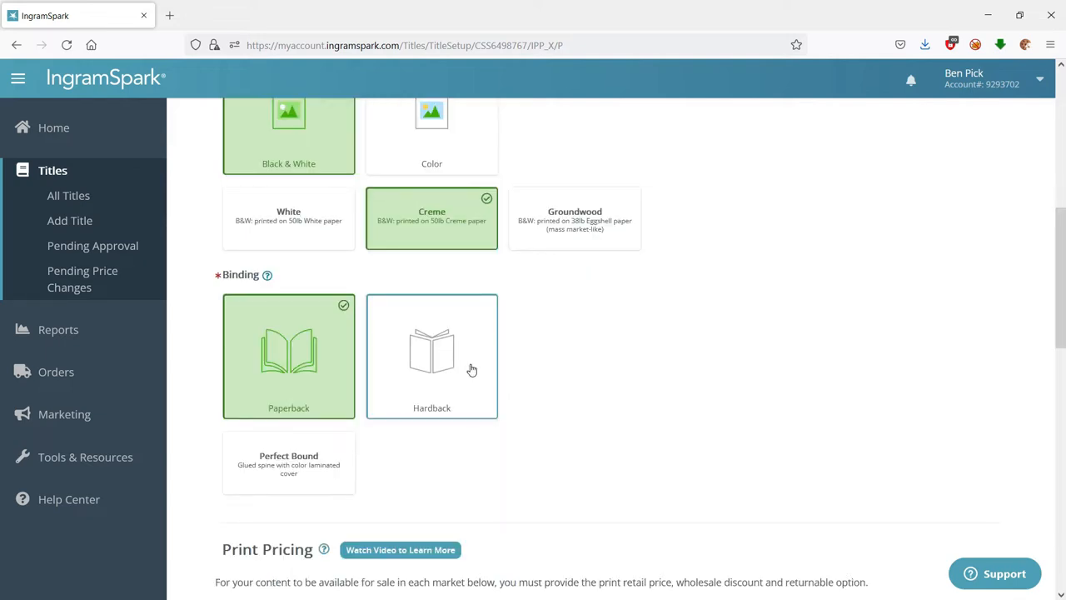
left_click(470, 368)
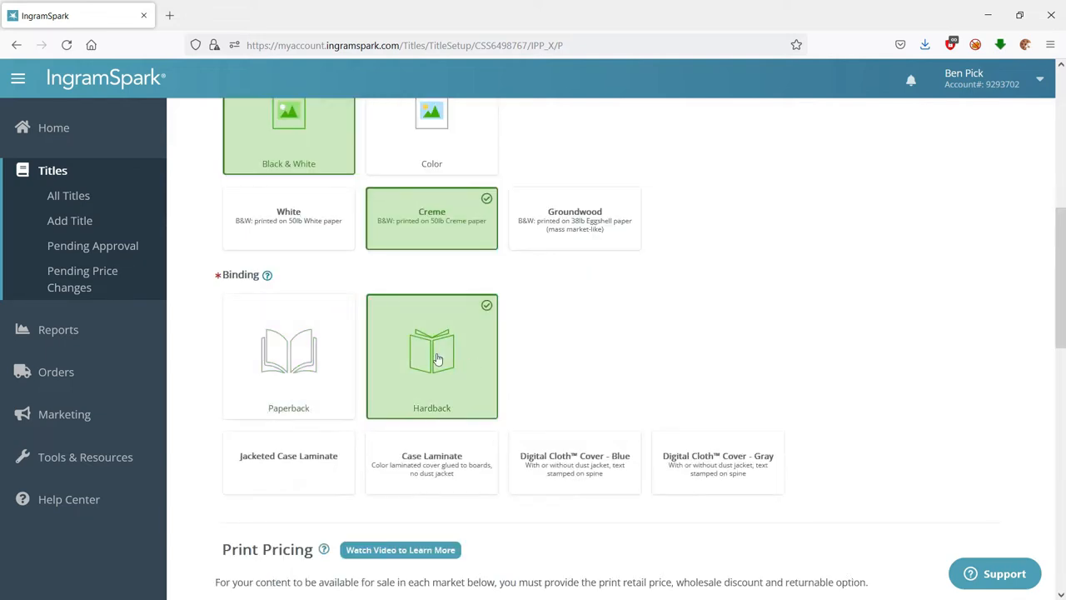
left_click(318, 368)
scroll(450, 400, "down", 3)
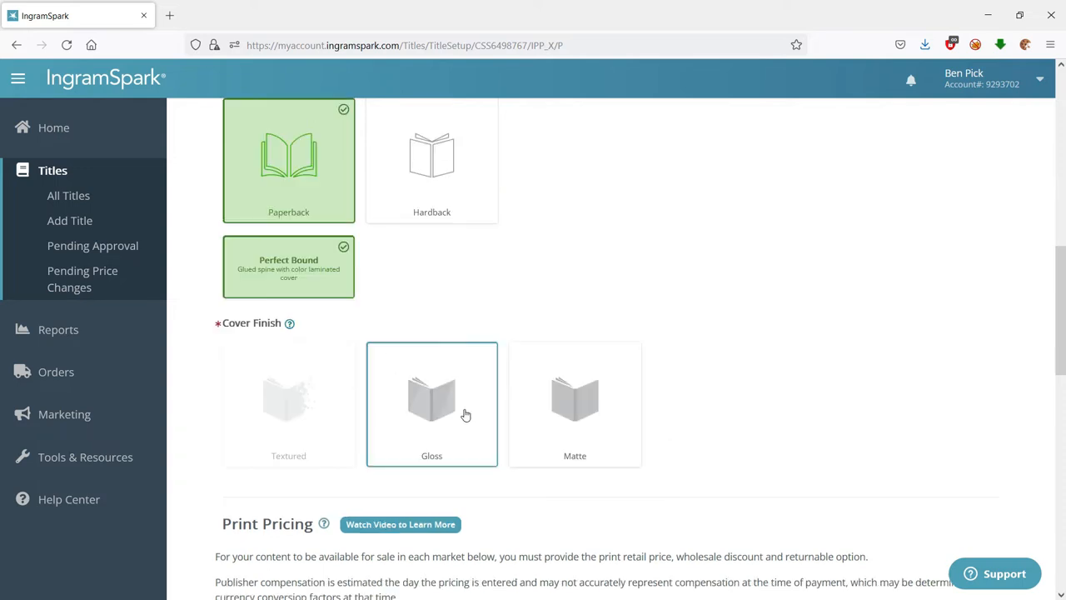
left_click(465, 413)
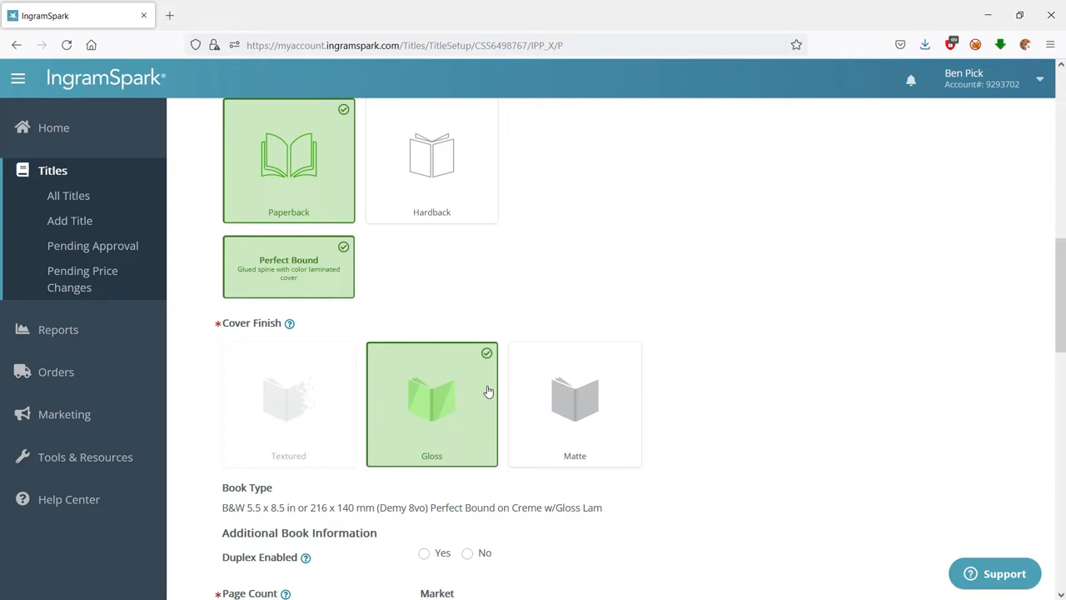
Set the print edition's page count to 368
scroll(489, 392, "down", 2)
left_click(341, 417)
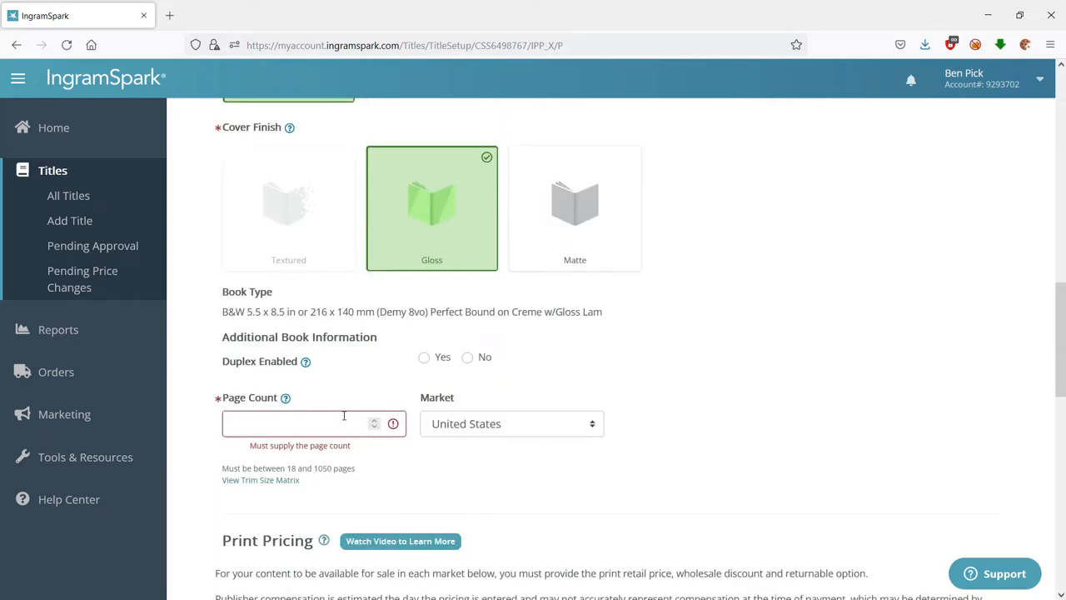
type("368")
Set the United Kingdom print wholesale discount to Other (between 35% and 54%) at 35%
scroll(663, 350, "down", 3)
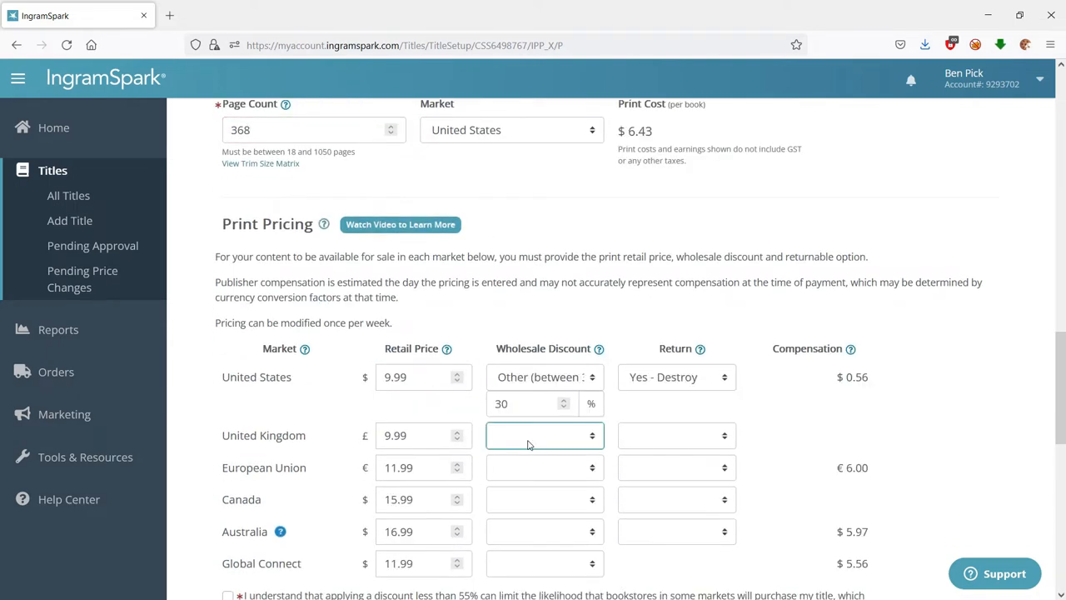
left_click(526, 436)
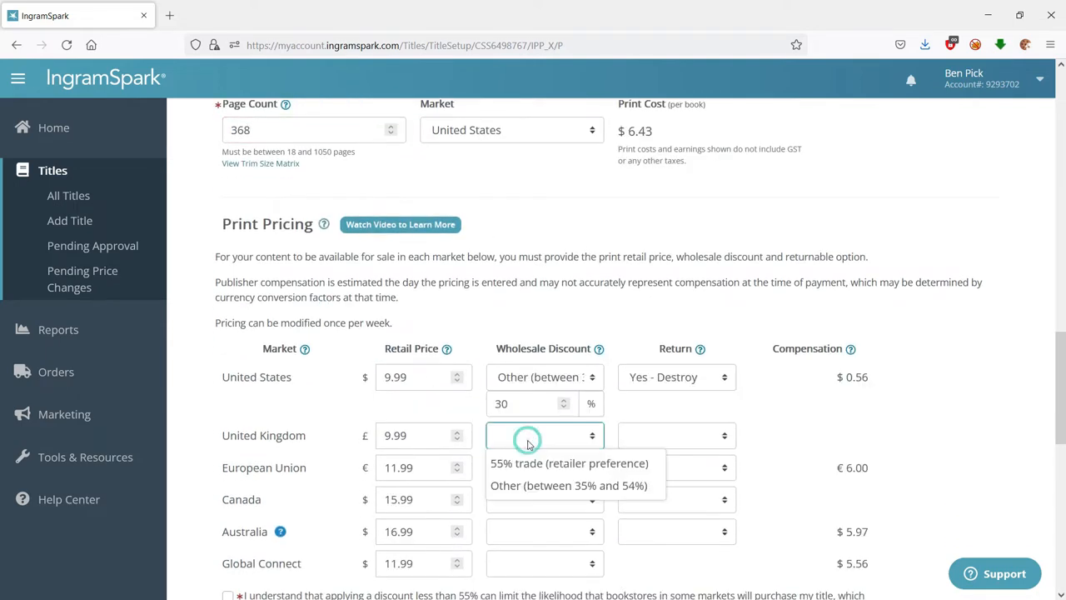
left_click(537, 486)
left_click(530, 461)
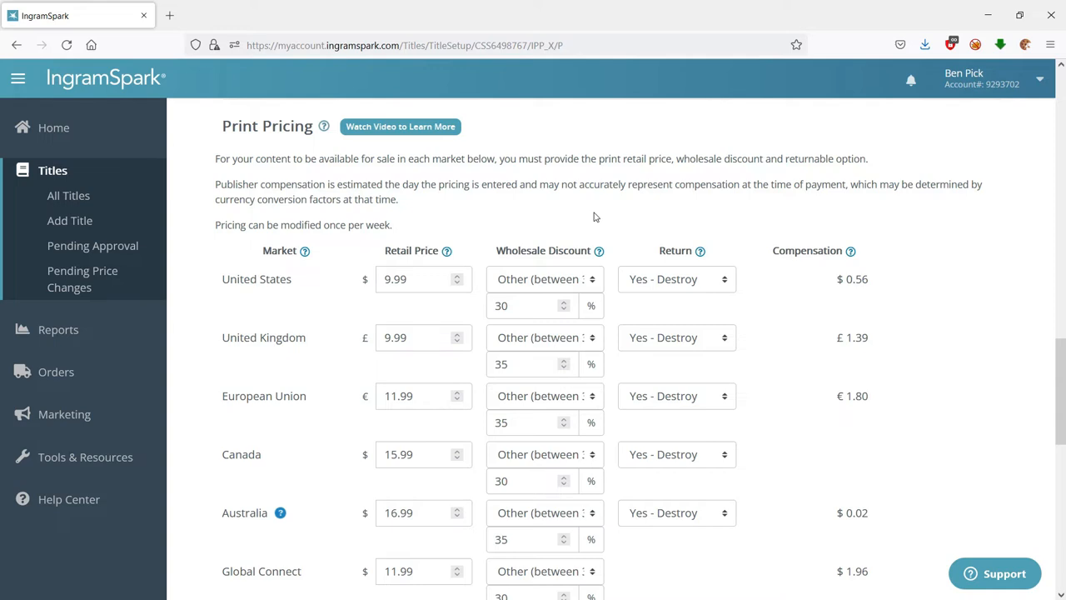
Review the United States print retail price and its publisher compensation
left_click_drag(435, 280, 365, 275)
left_click(452, 230)
left_click_drag(832, 276, 893, 278)
left_click(896, 274)
Try the 55% trade wholesale discount for the United States and return it to 30%
left_click(540, 283)
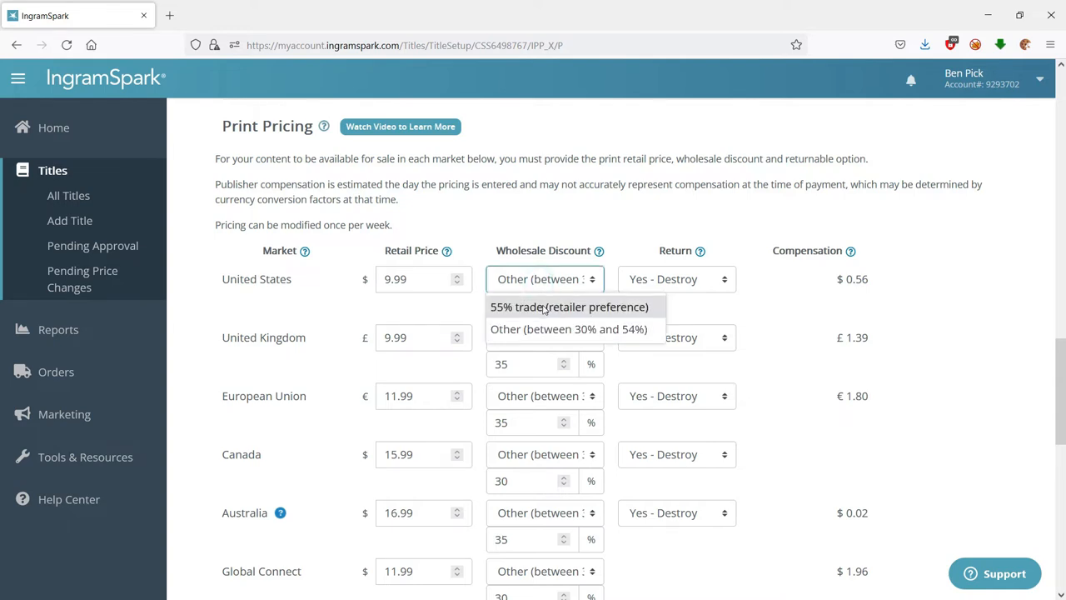
left_click(546, 307)
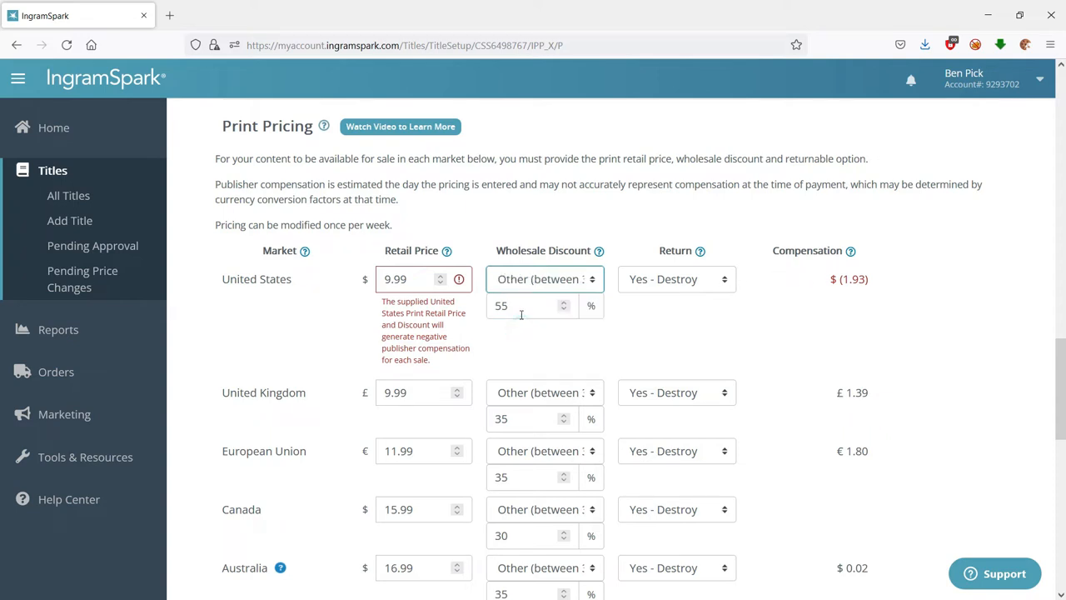
double_click(520, 311)
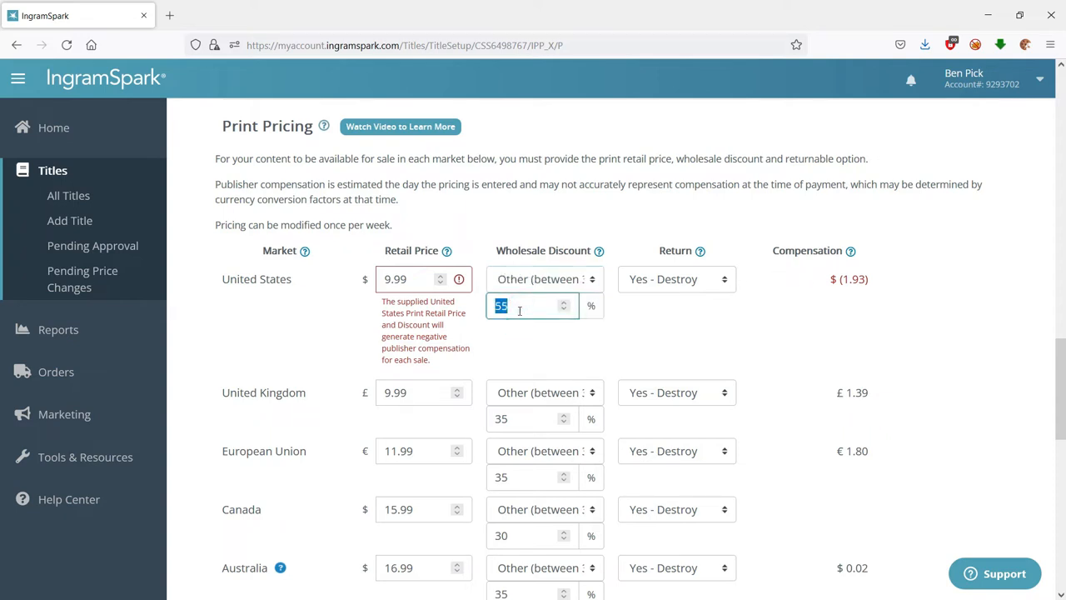
type("35")
key("BackSpace")
type("0")
left_click(641, 322)
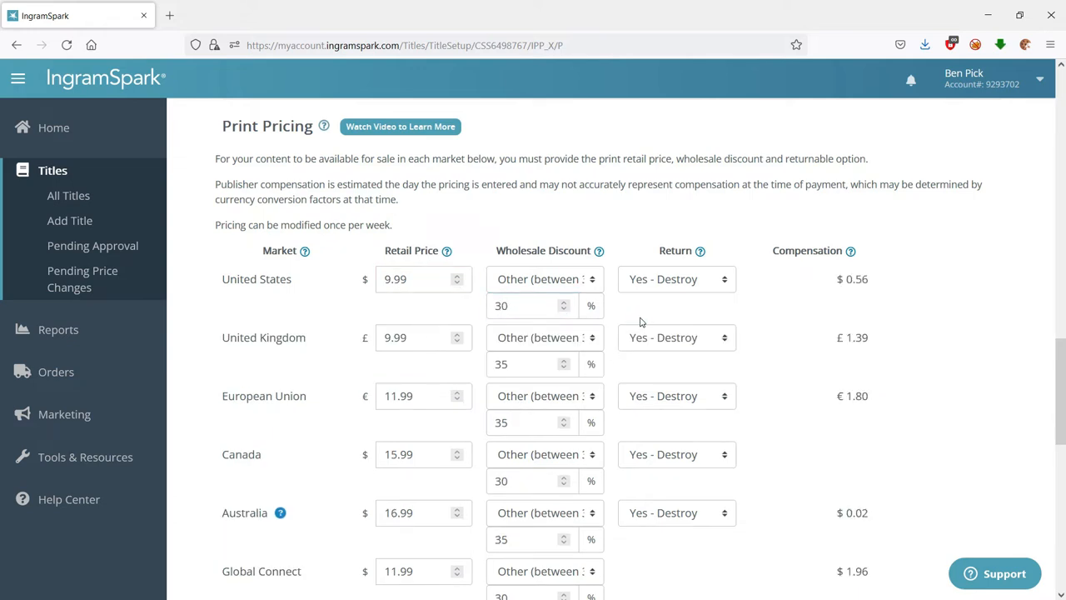
Read the return options help and try No and Yes - Deliver for the United States, returning to Yes - Destroy
left_click(701, 254)
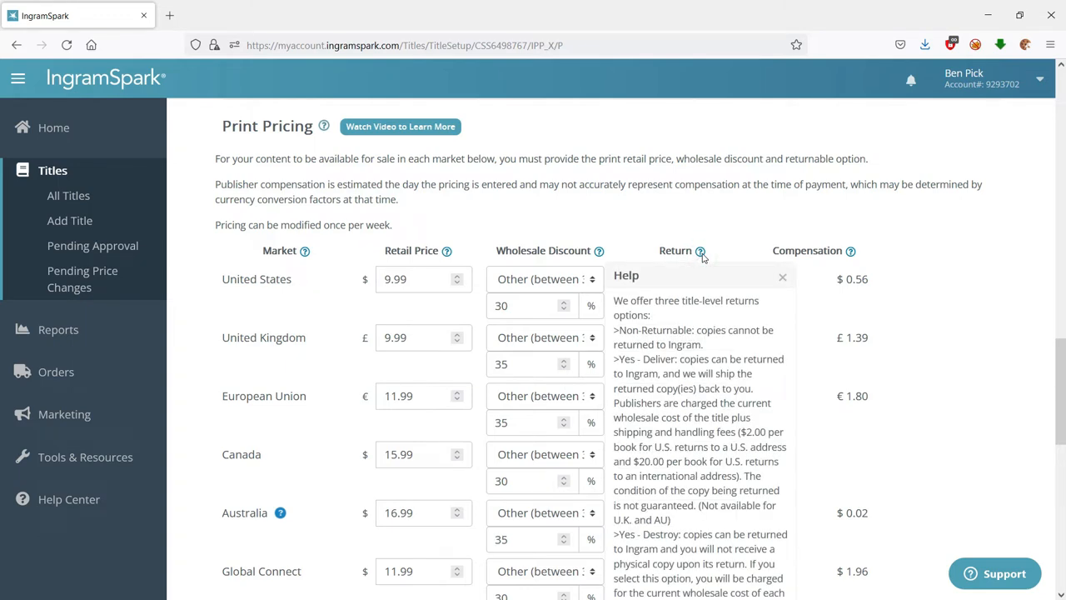
left_click(702, 253)
left_click(677, 279)
left_click(676, 330)
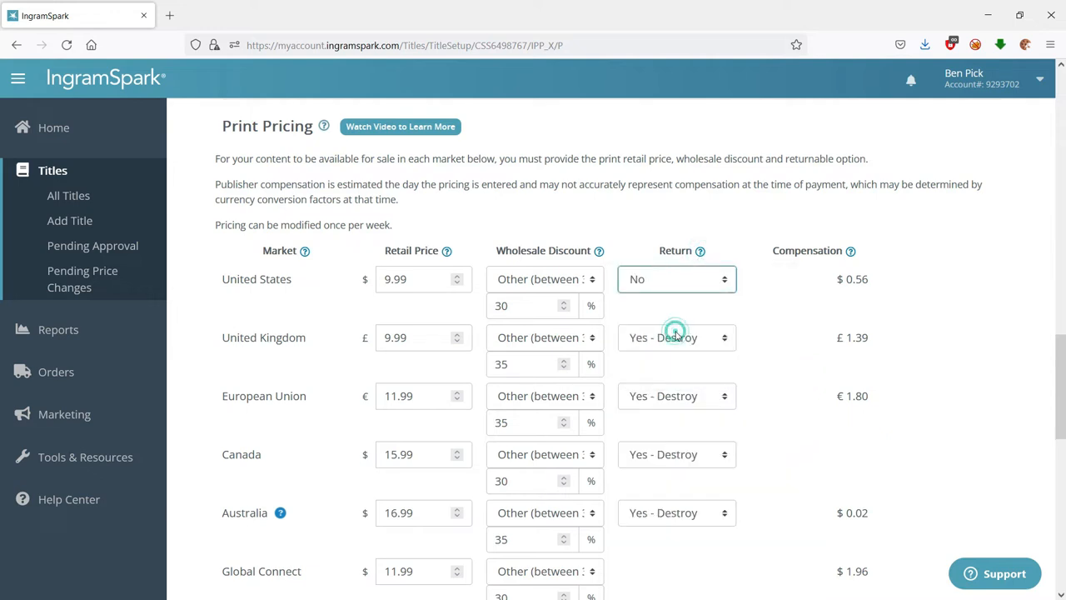
left_click(690, 288)
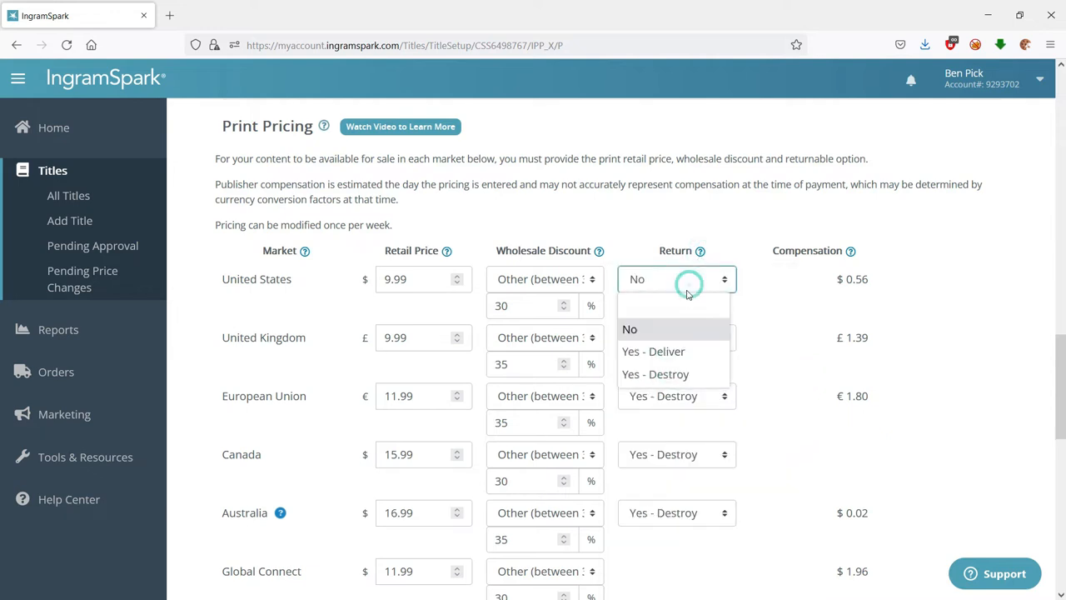
left_click(681, 350)
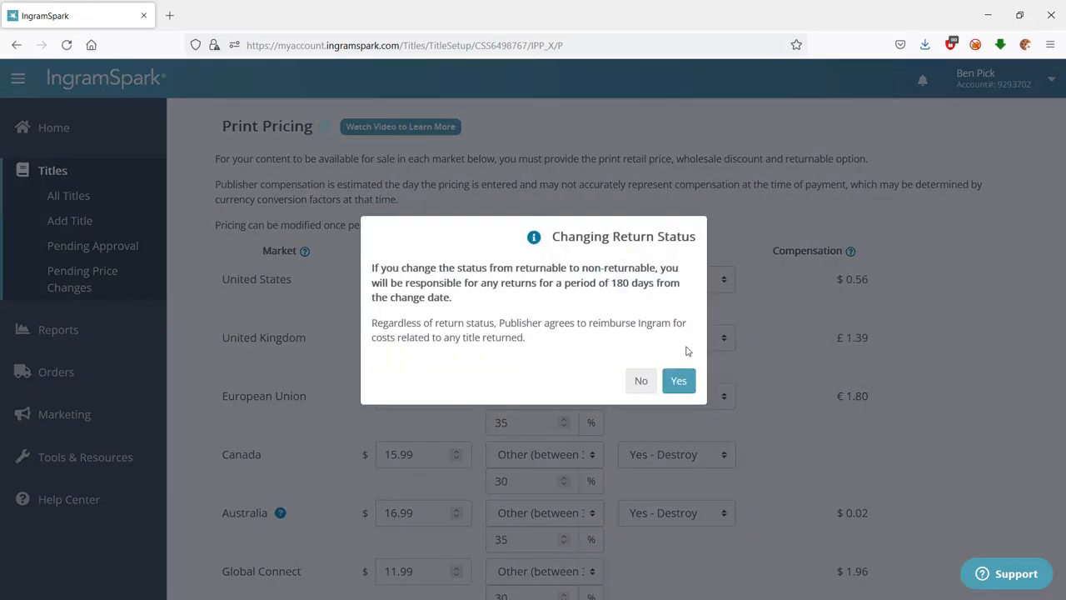
left_click(640, 381)
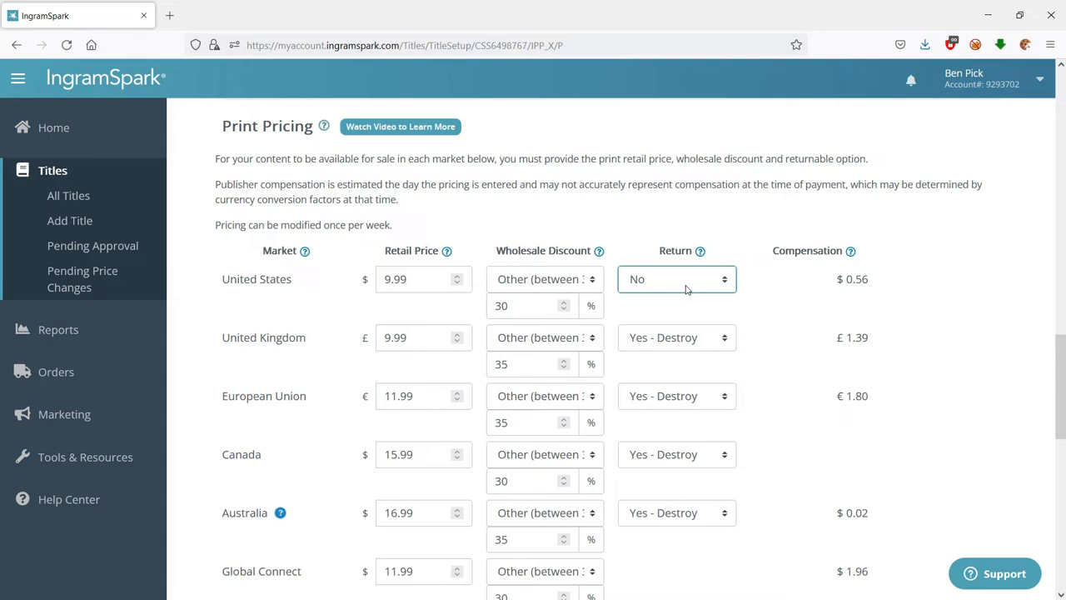
left_click(686, 289)
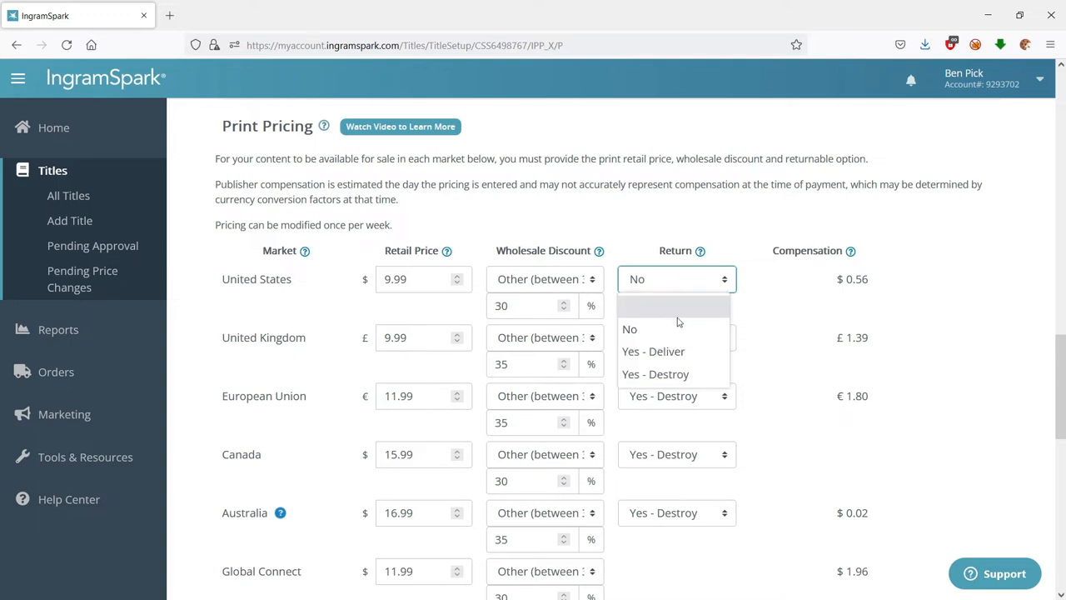
left_click(681, 375)
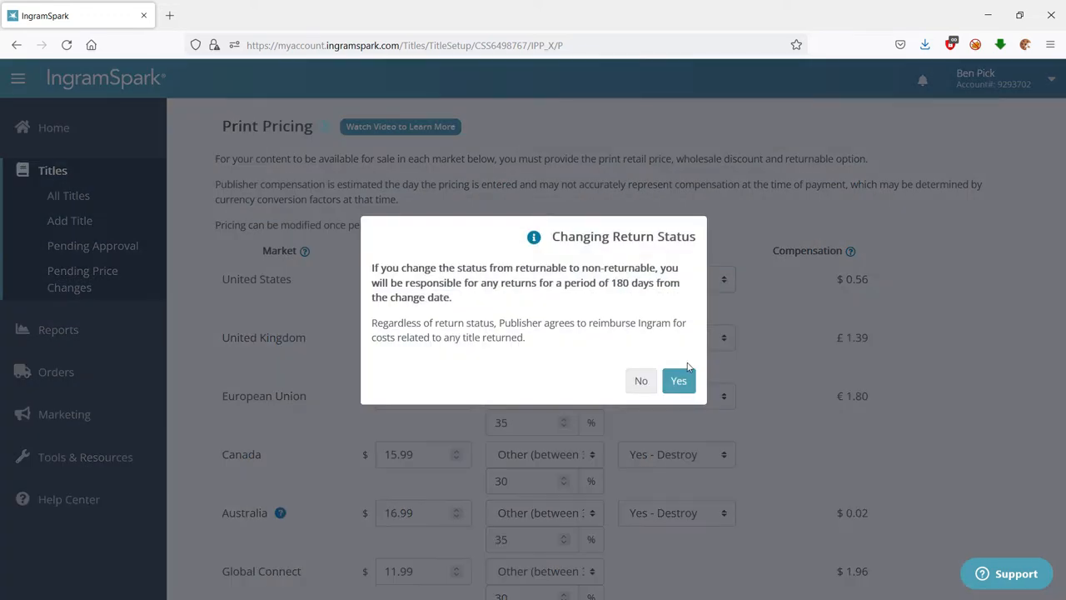
left_click(683, 376)
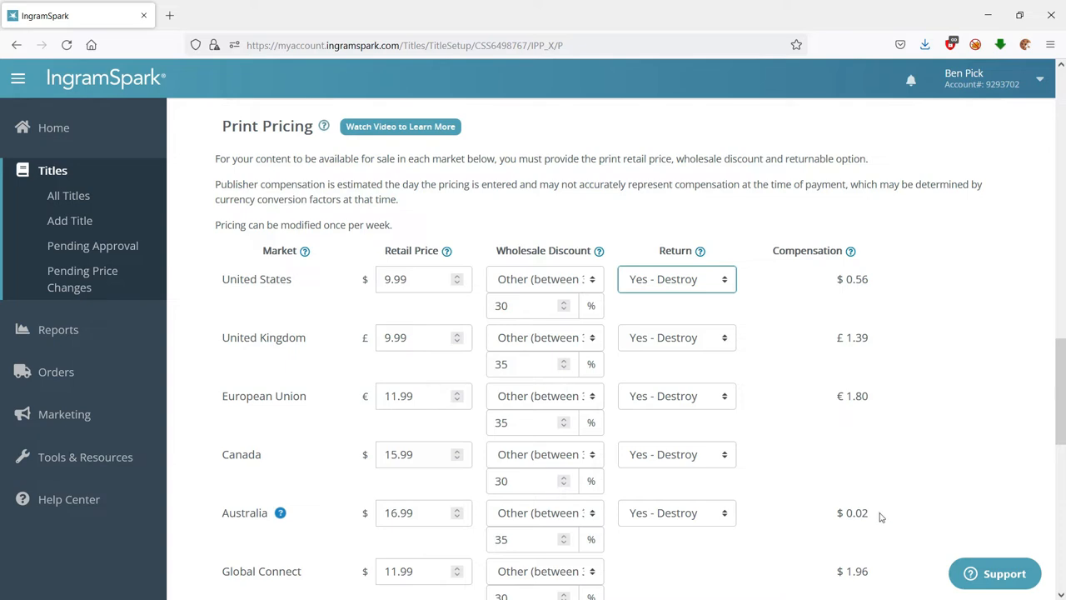
Set the Australian print retail price to 17.99
left_click(395, 513)
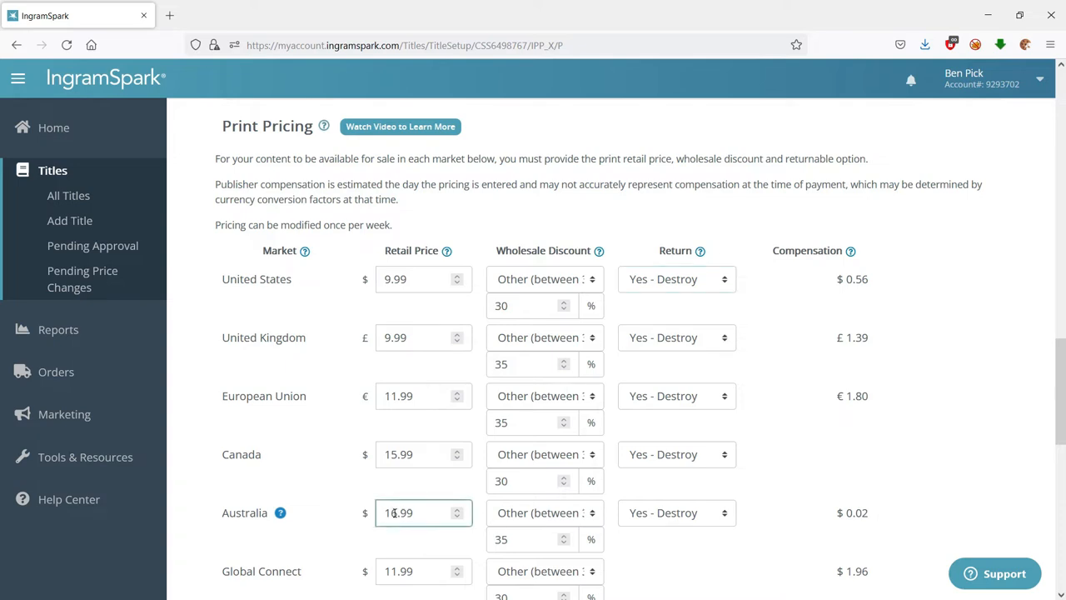
key("BackSpace")
type("7")
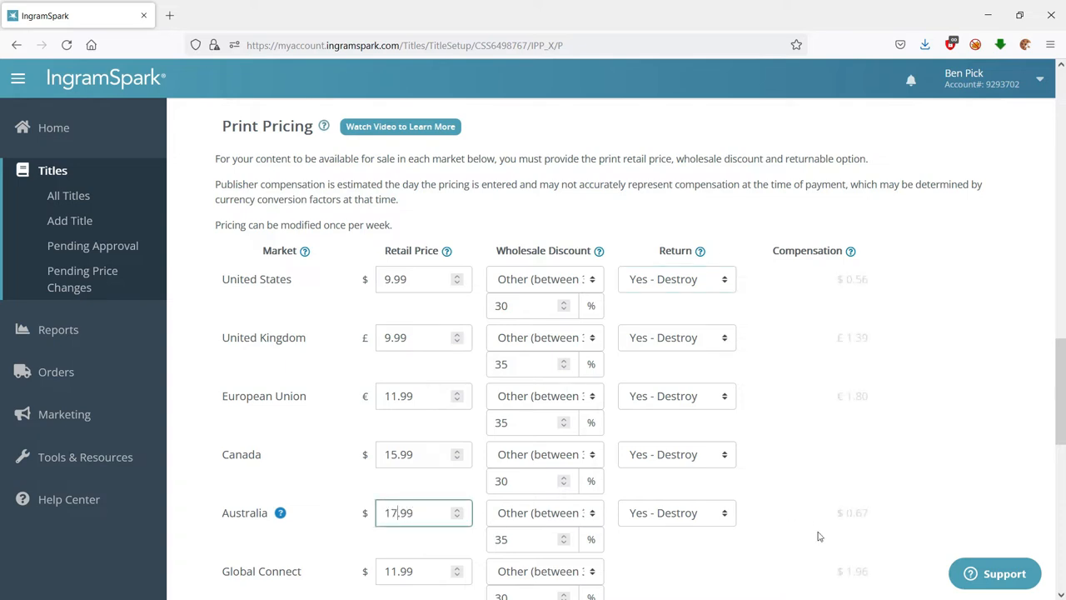
left_click(917, 483)
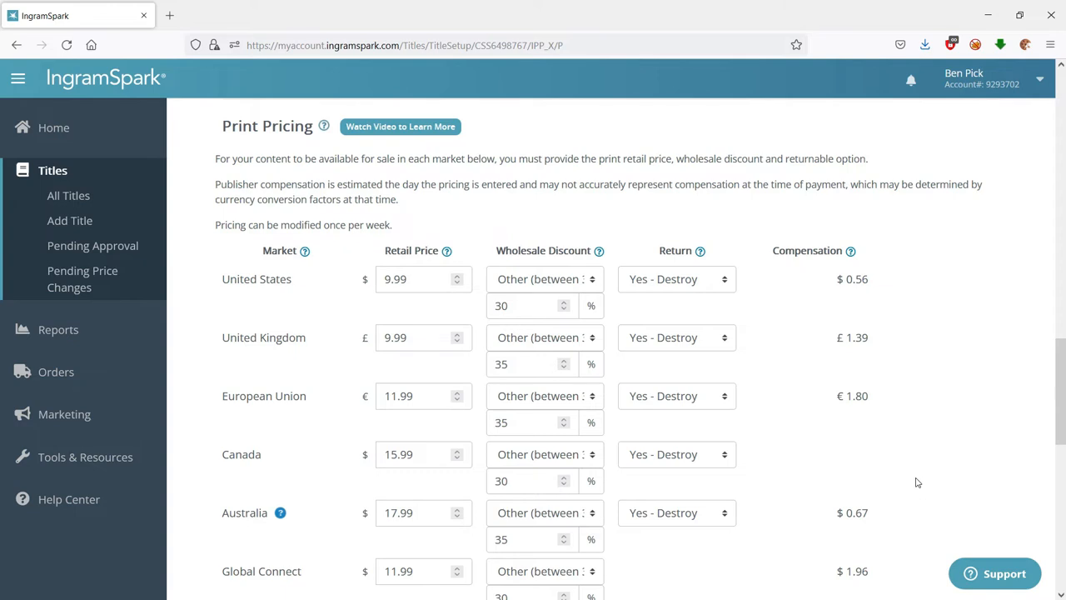
Accept the three print pricing acknowledgements covering discounts under 55%, Yes-Destroy returns and automatic currency conversion
scroll(917, 483, "down", 5)
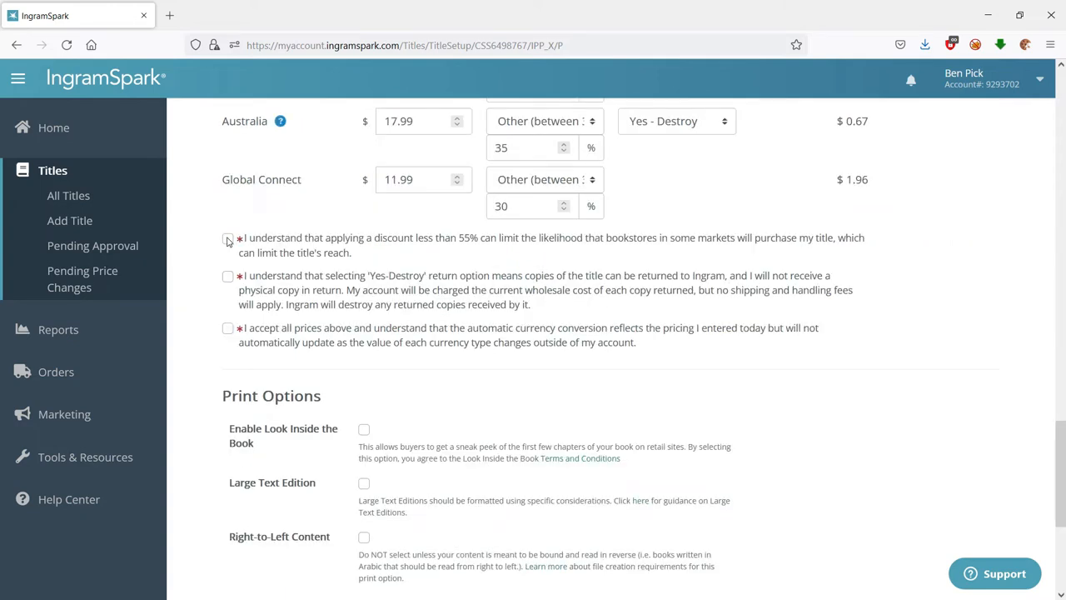
left_click(228, 240)
left_click(229, 278)
scroll(935, 220, "down", 2)
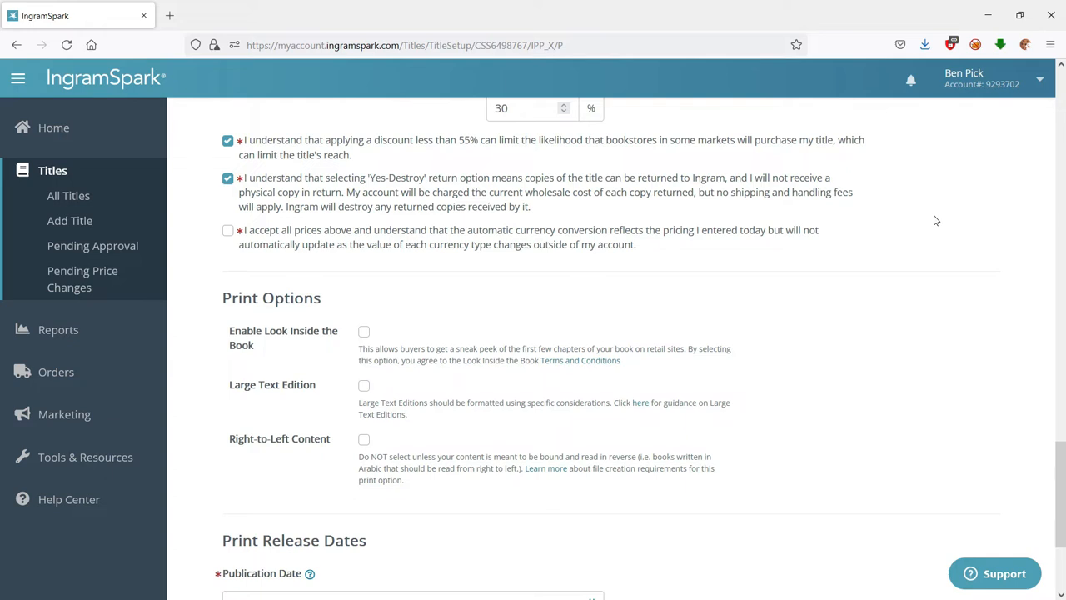
left_click(440, 240)
Recheck the print prices and enable Look Inside the Book in the print options
scroll(389, 223, "up", 3)
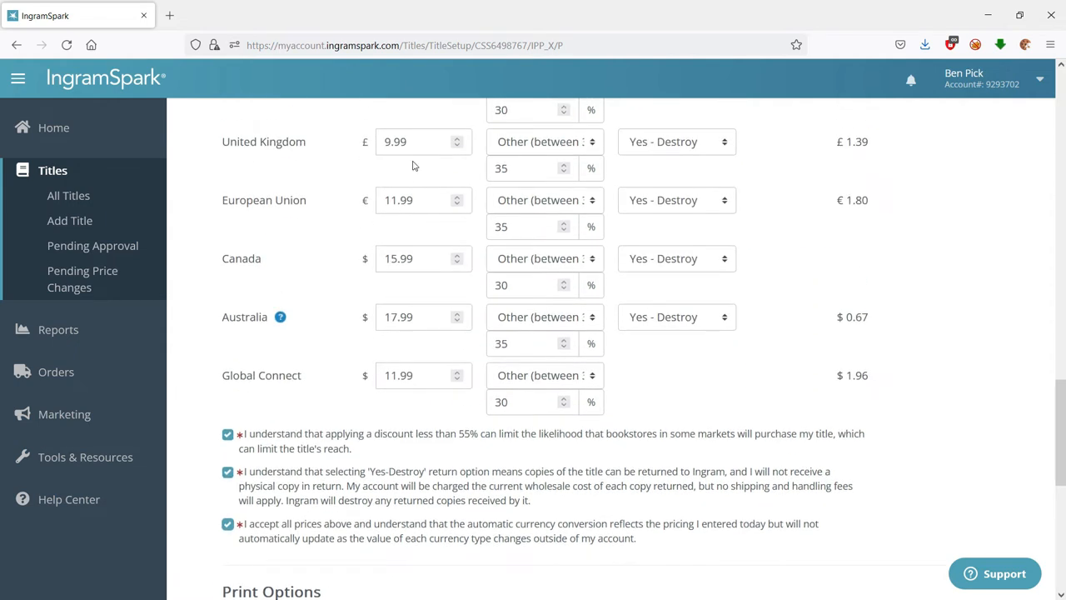
scroll(412, 167, "up", 2)
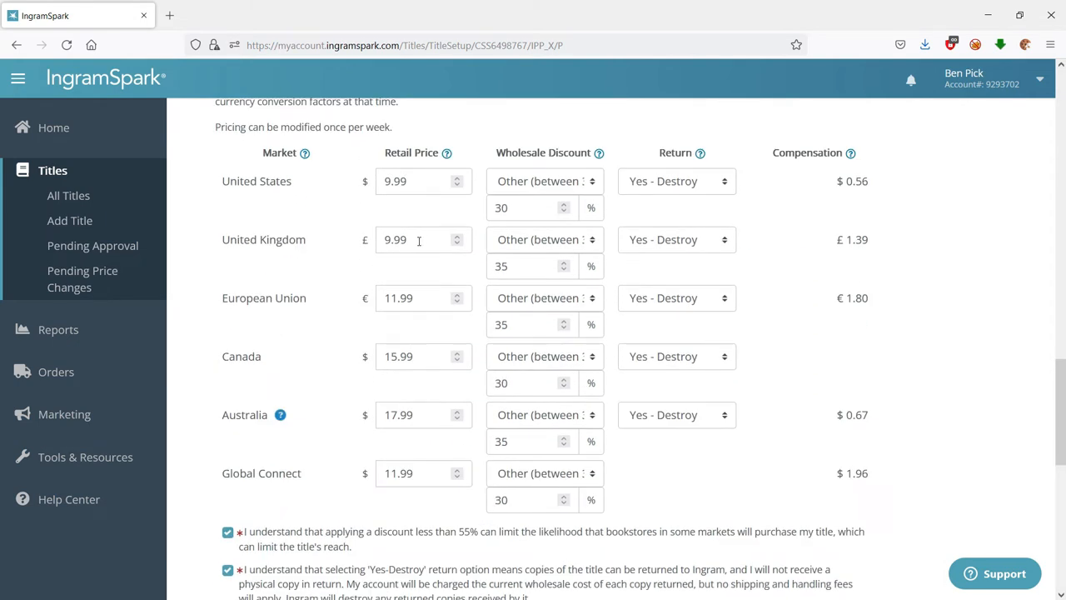
scroll(420, 239, "down", 5)
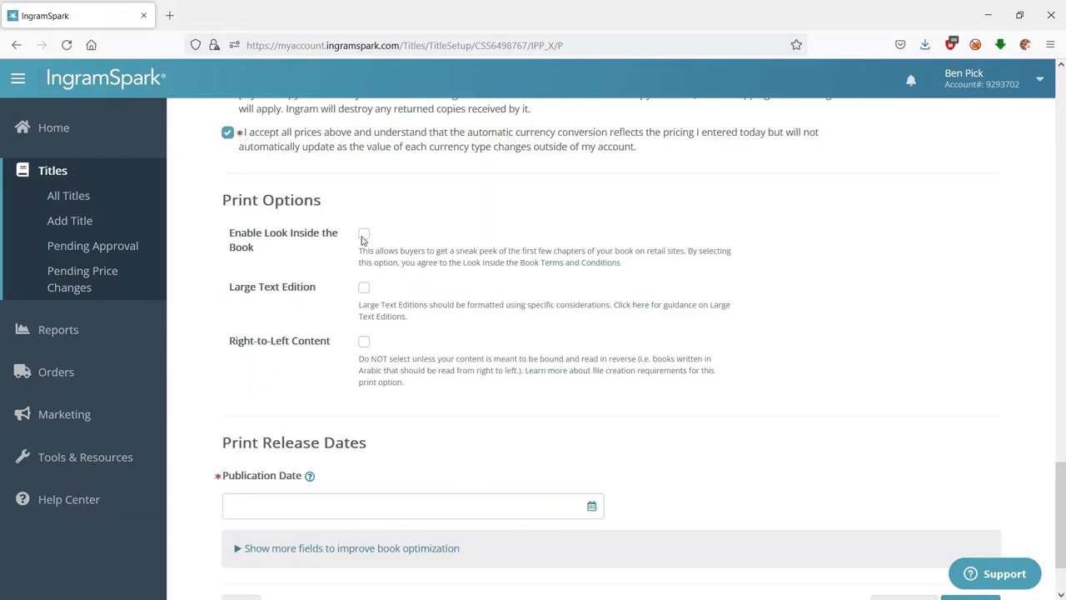
left_click(363, 236)
Set the print publication date to 03 Dec 2022
scroll(468, 352, "down", 2)
left_click(575, 399)
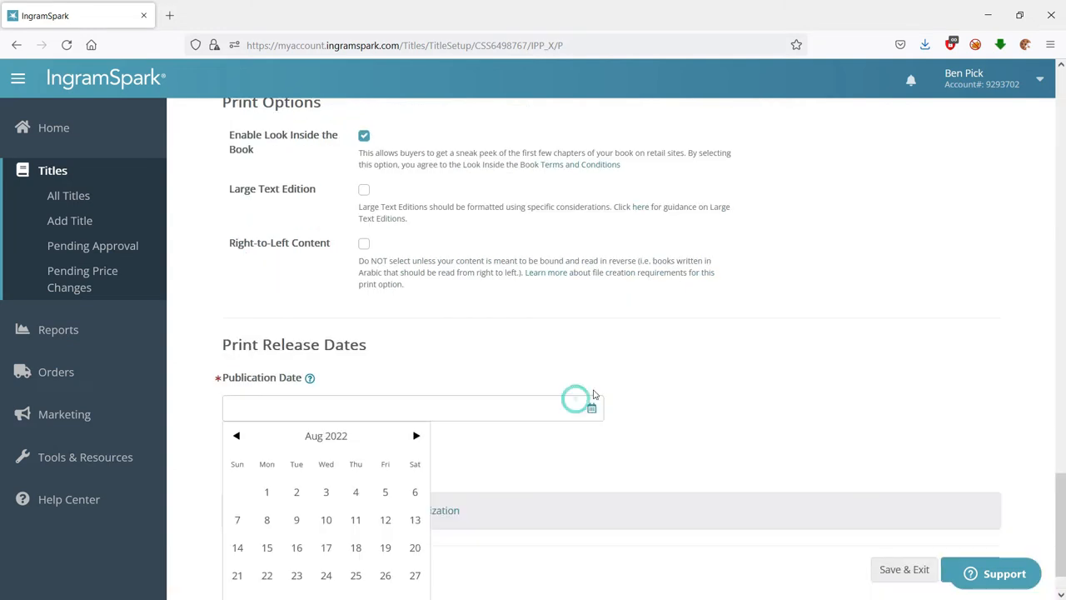
left_click(418, 438)
left_click(418, 439)
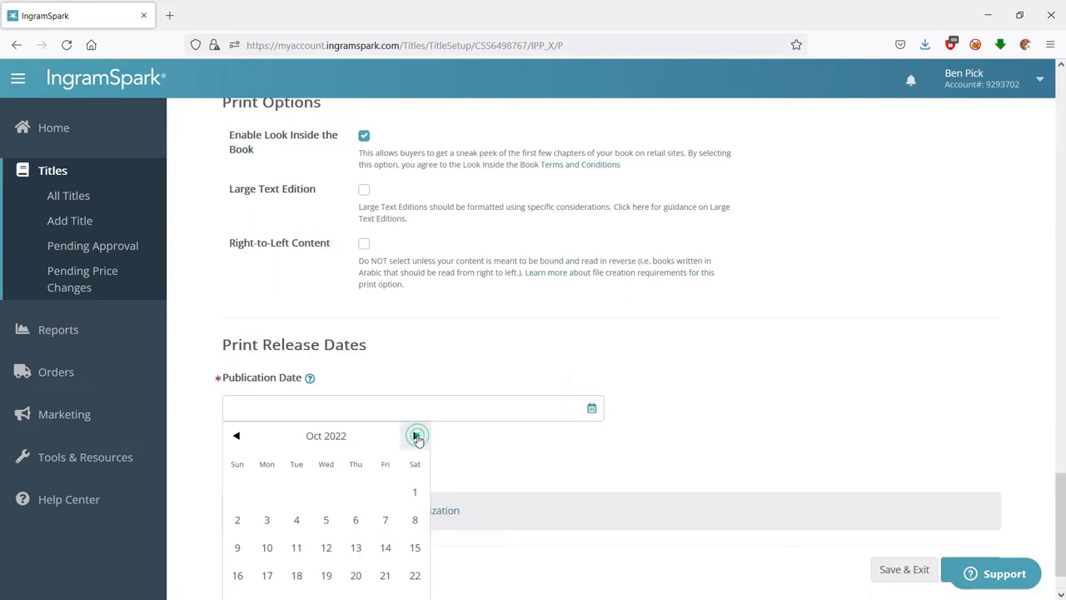
left_click(418, 438)
left_click(417, 438)
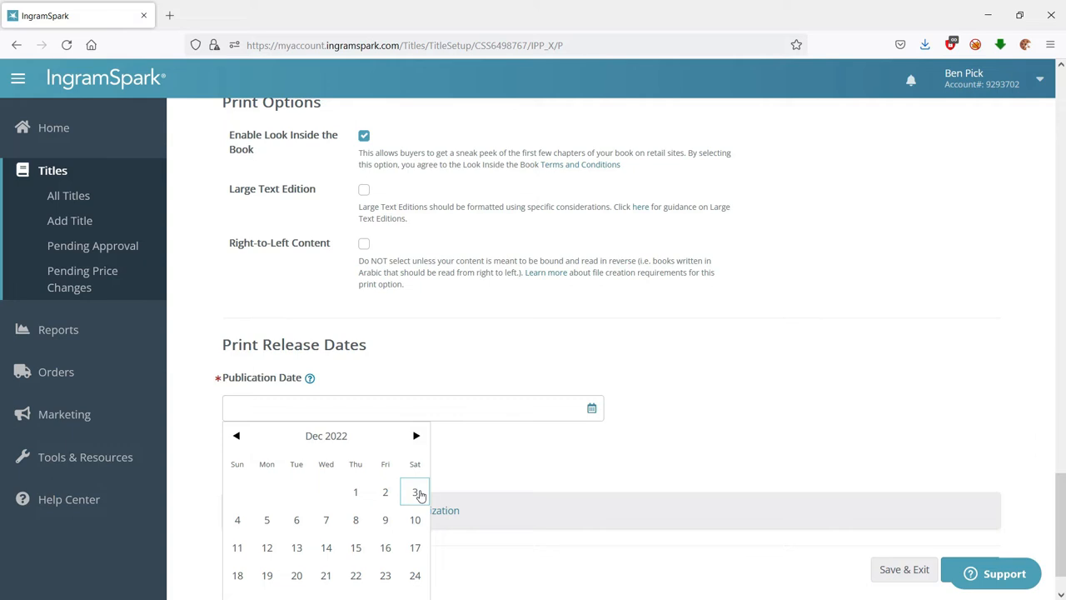
left_click(416, 492)
Continue to the ebook information and set the ebook page count to 368
left_click(970, 509)
left_click(358, 281)
type("368")
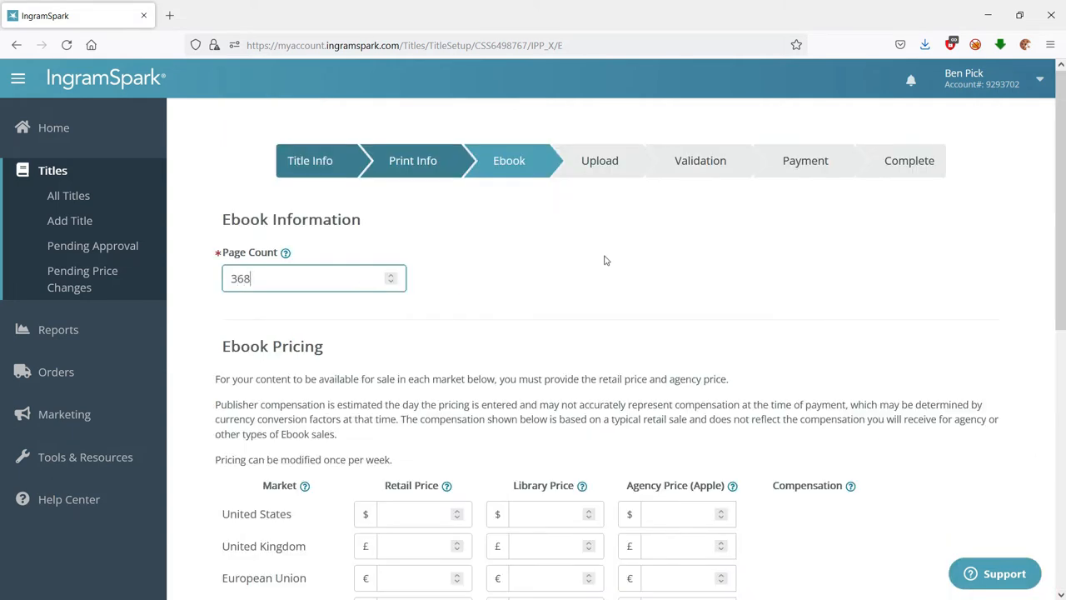
Set the United States ebook retail, library and agency prices to 3.99 each and accept all ebook prices
scroll(534, 292, "down", 3)
left_click(419, 318)
type("3.99")
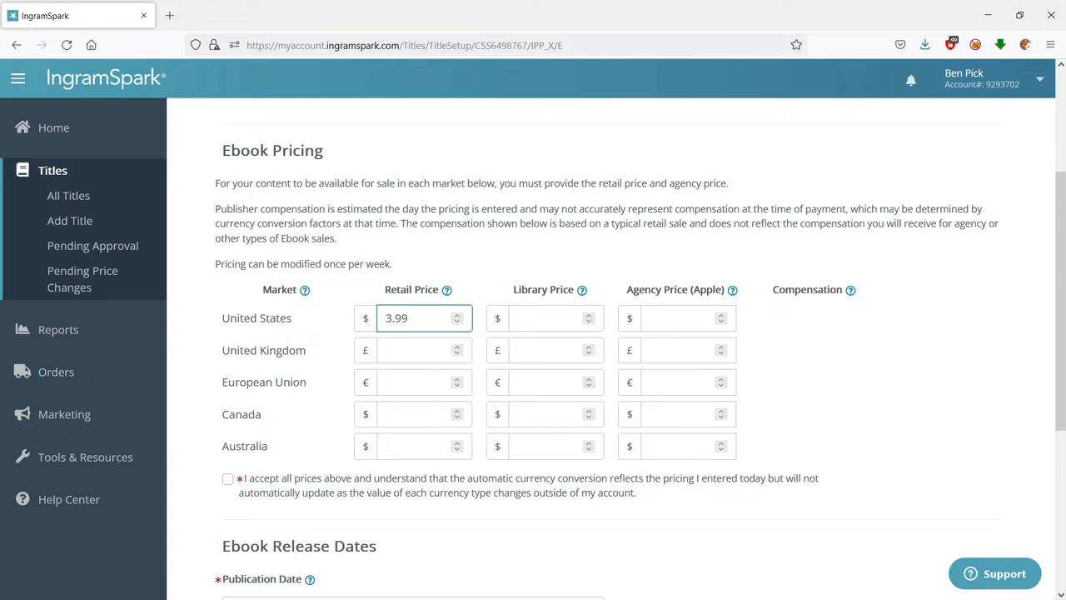
key("Tab")
type("3.99")
key("Tab")
type("3.99")
left_click(773, 253)
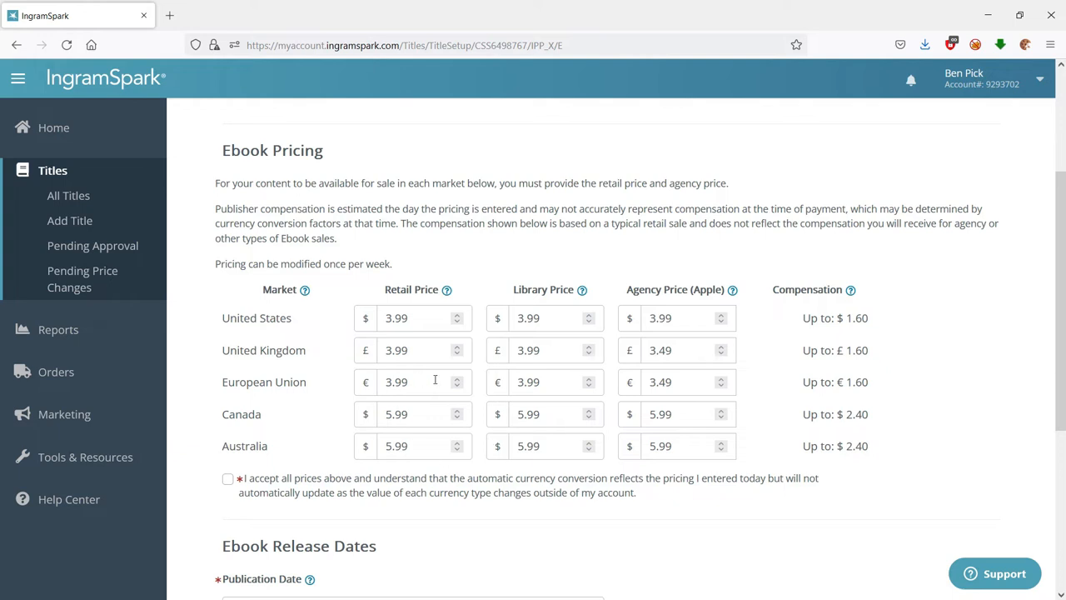
left_click(228, 482)
Set the ebook publication date to 03 Dec 2022 and continue to the file uploads
scroll(372, 414, "down", 4)
left_click(417, 316)
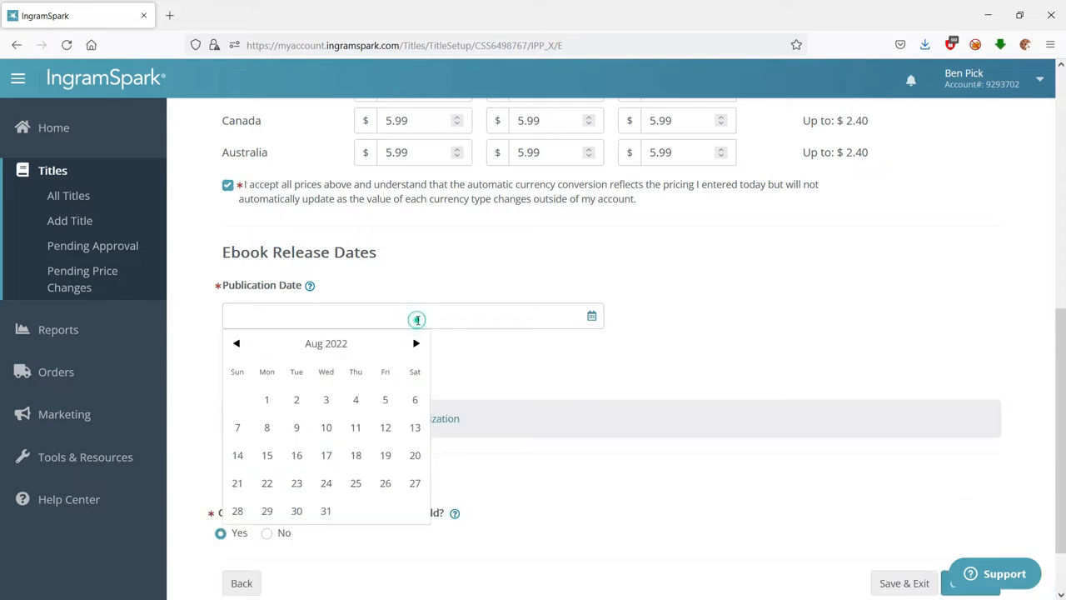
left_click(416, 344)
left_click(417, 344)
left_click(417, 344)
left_click(416, 344)
left_click(414, 400)
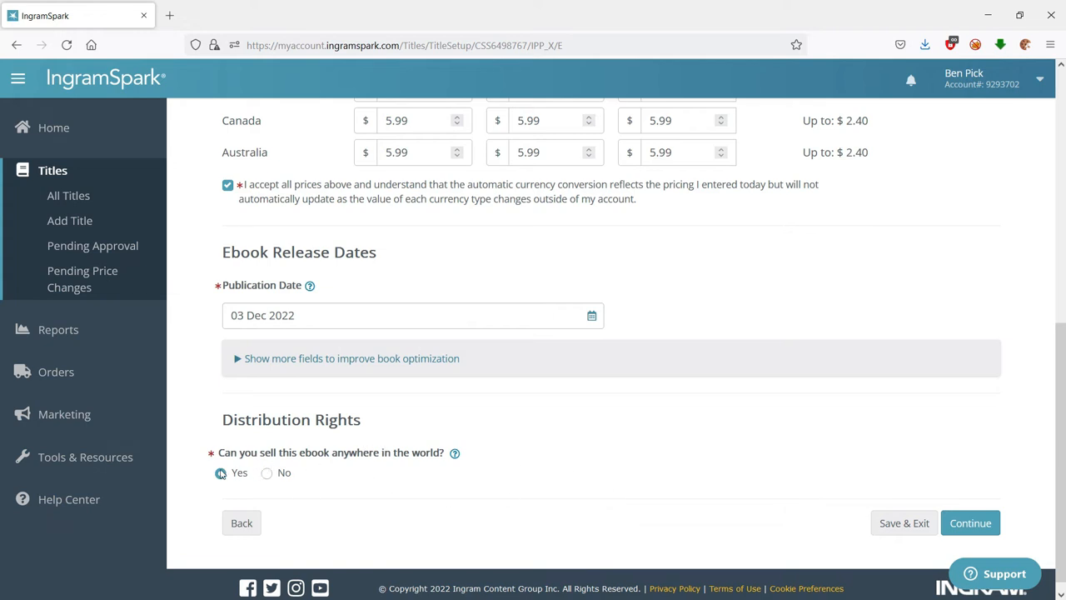
left_click(981, 522)
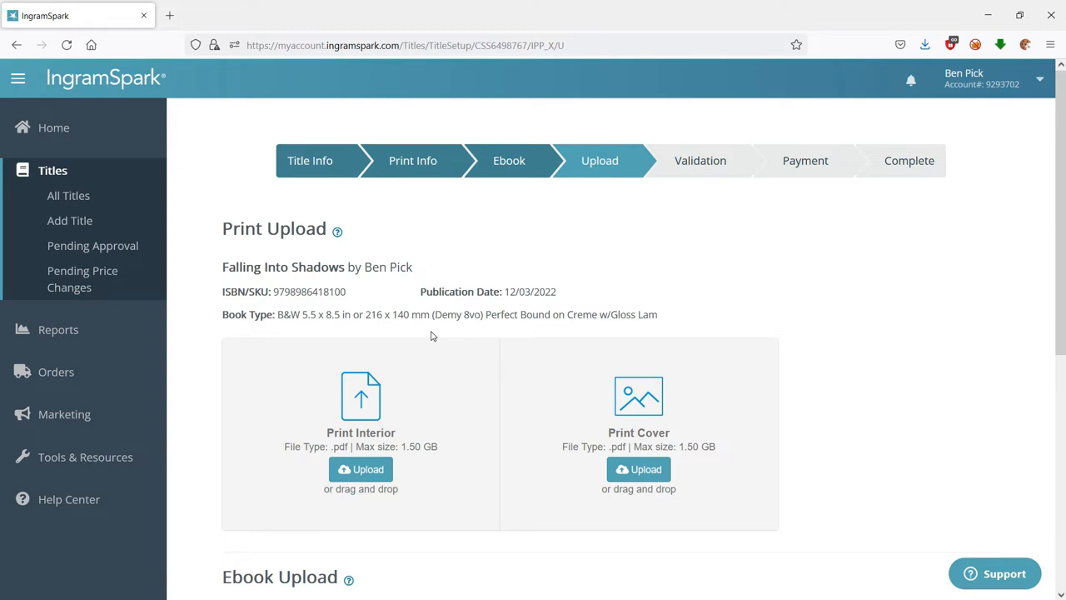
Look over the print and ebook upload sections for the interior and cover files
scroll(432, 335, "down", 5)
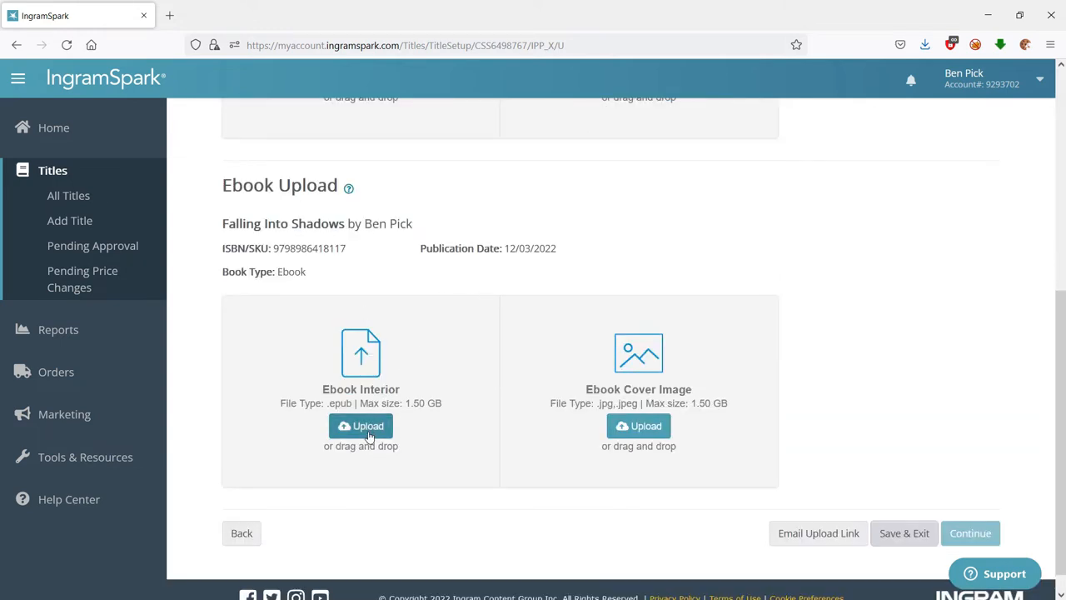
scroll(704, 450, "up", 5)
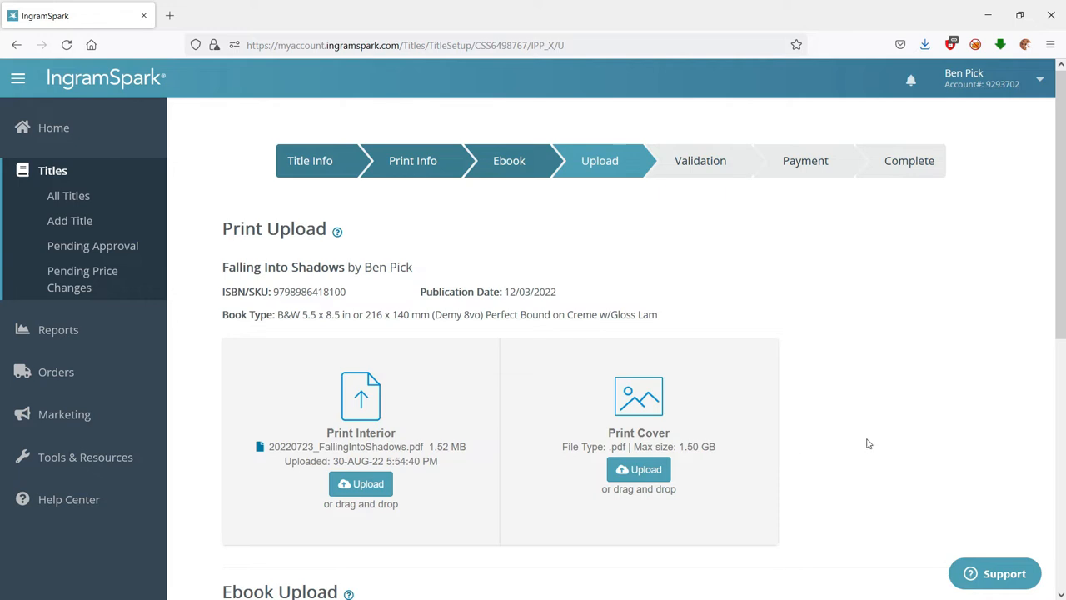
Check the uploaded print and ebook files, then continue through the title validation to the payment page
scroll(738, 397, "down", 4)
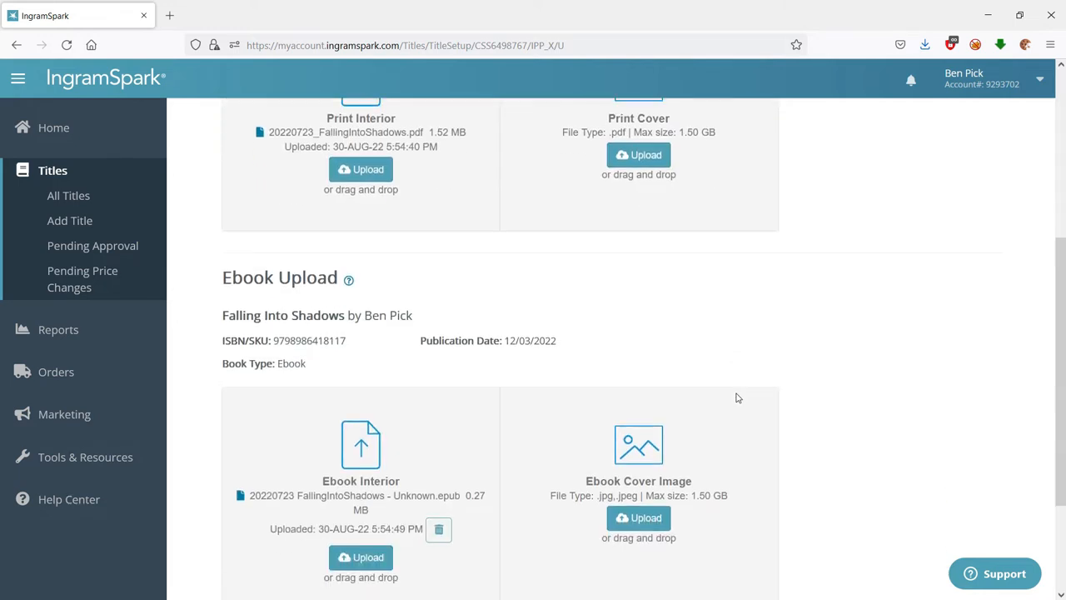
scroll(737, 397, "up", 5)
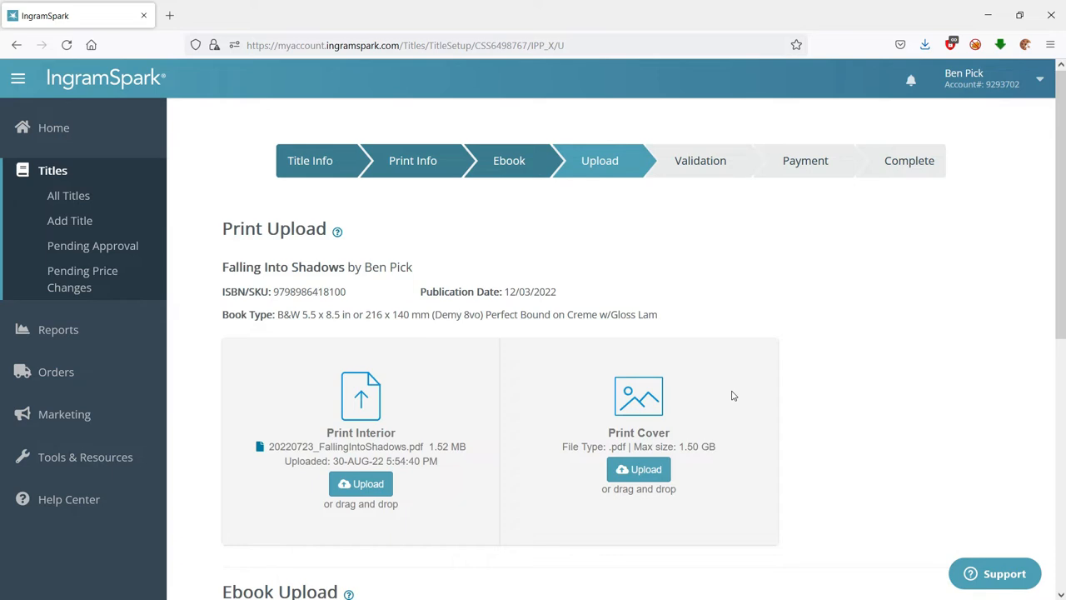
scroll(733, 395, "down", 6)
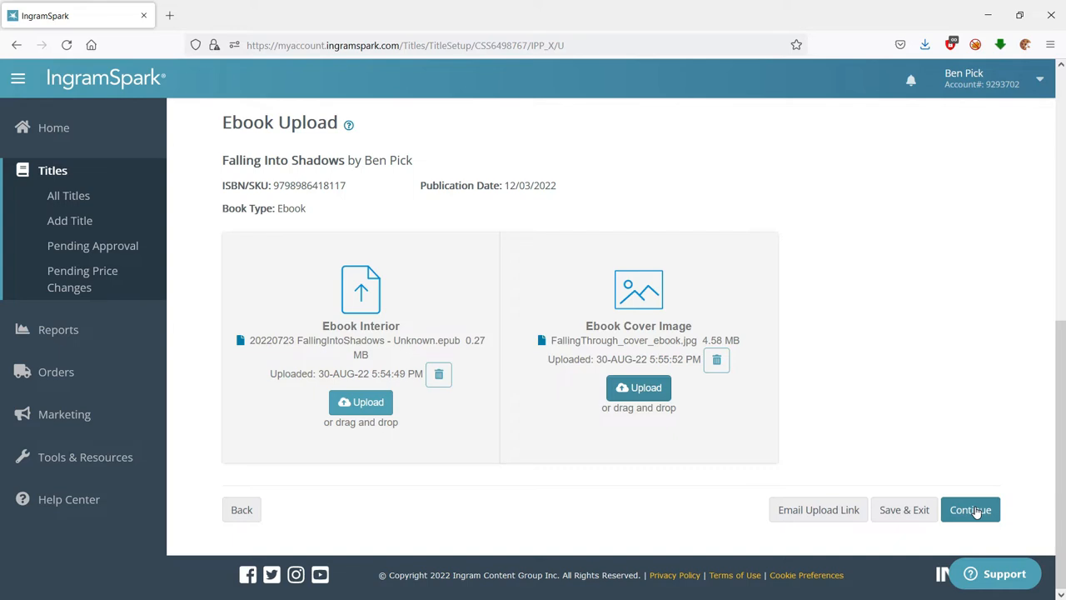
left_click(975, 511)
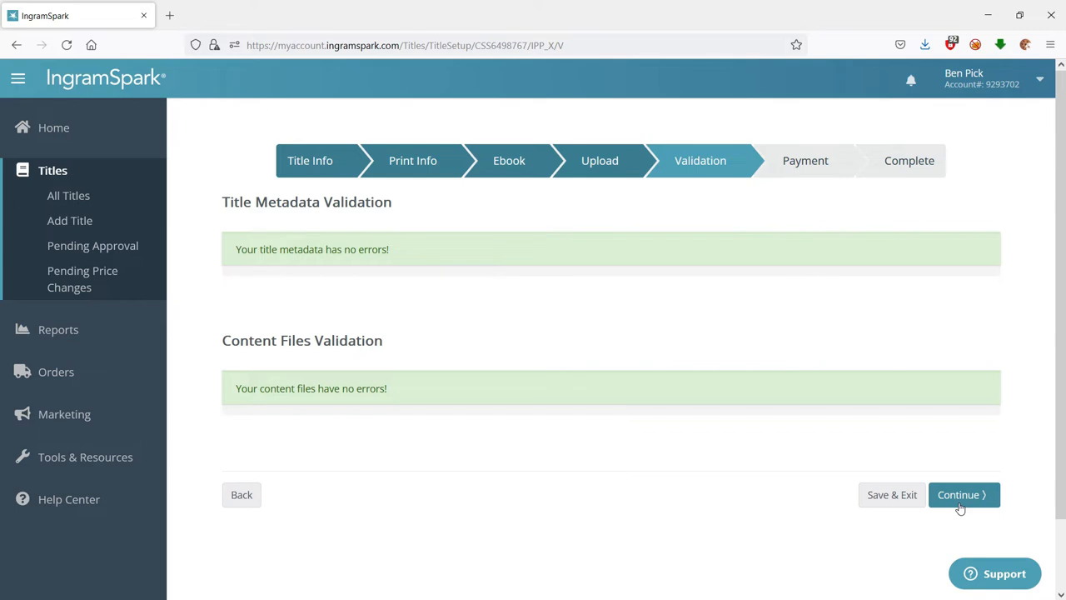
left_click(960, 505)
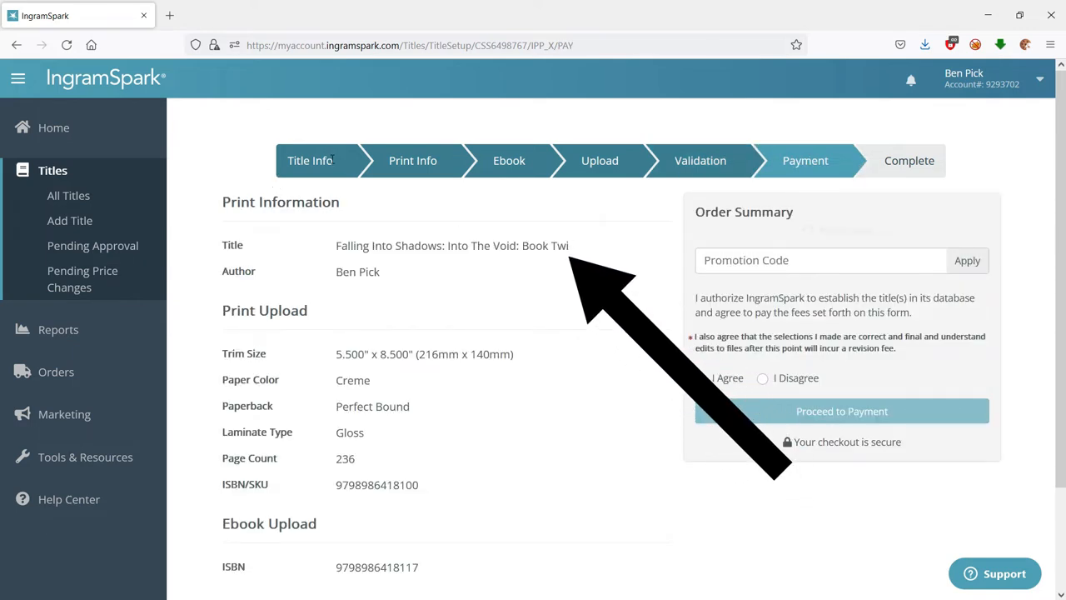
Correct the book subtitle to Into The Void: Book Two and return to the payment page to check it
scroll(550, 293, "down", 3)
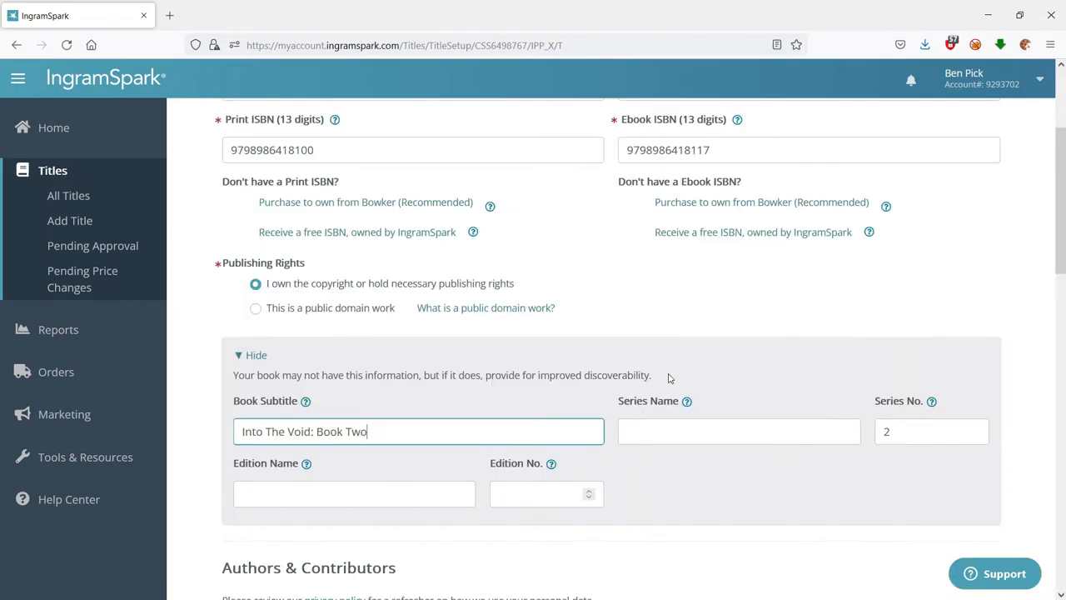
scroll(670, 380, "down", 10)
scroll(732, 415, "down", 5)
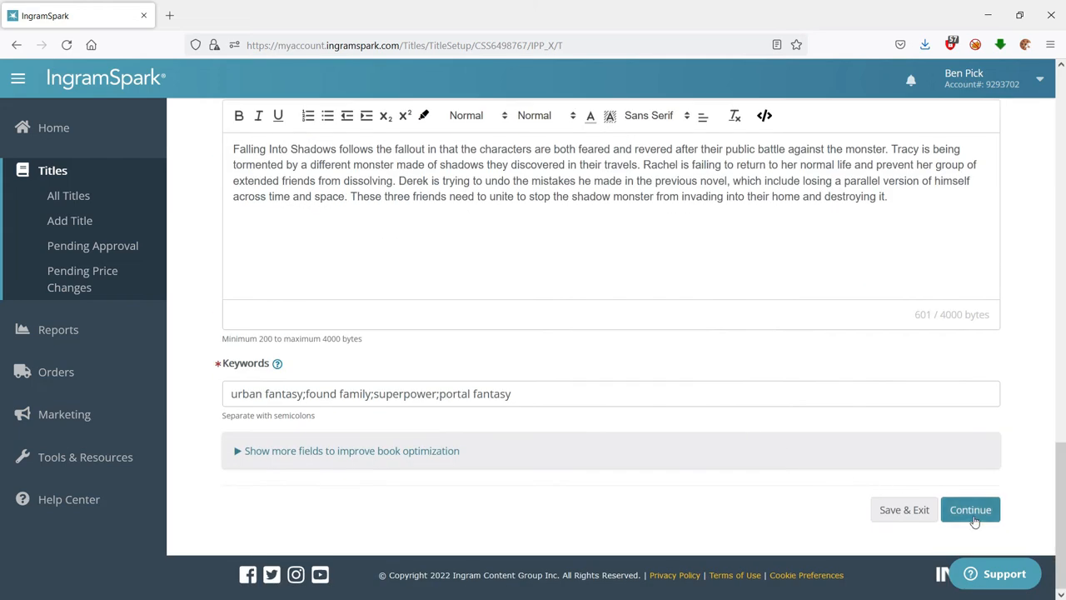
left_click(967, 509)
double_click(561, 246)
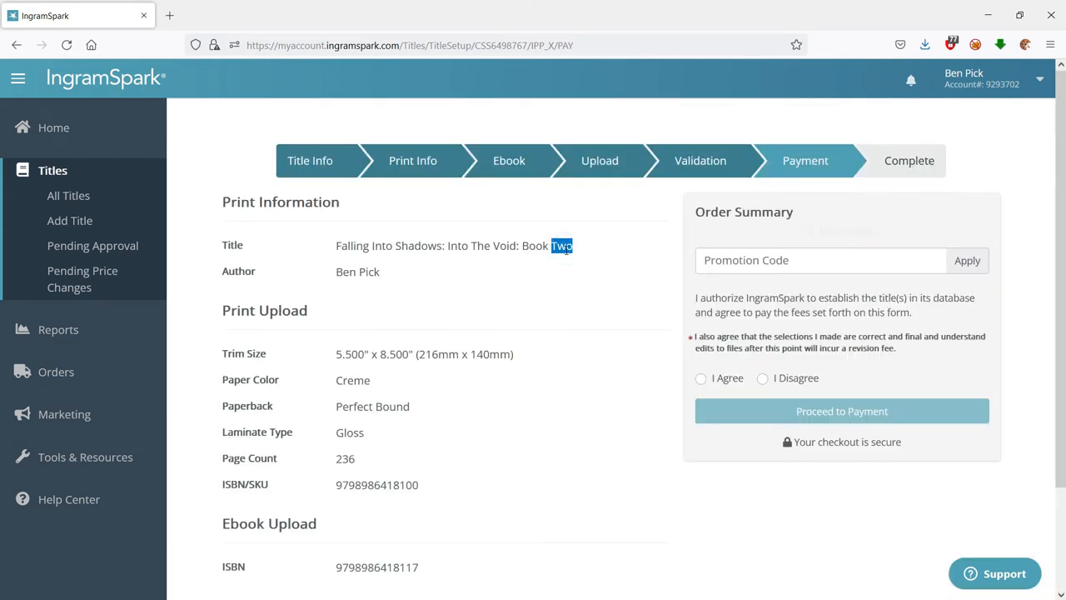
Agree to the title setup terms, review the fees in the order summary and proceed to payment
left_click(702, 379)
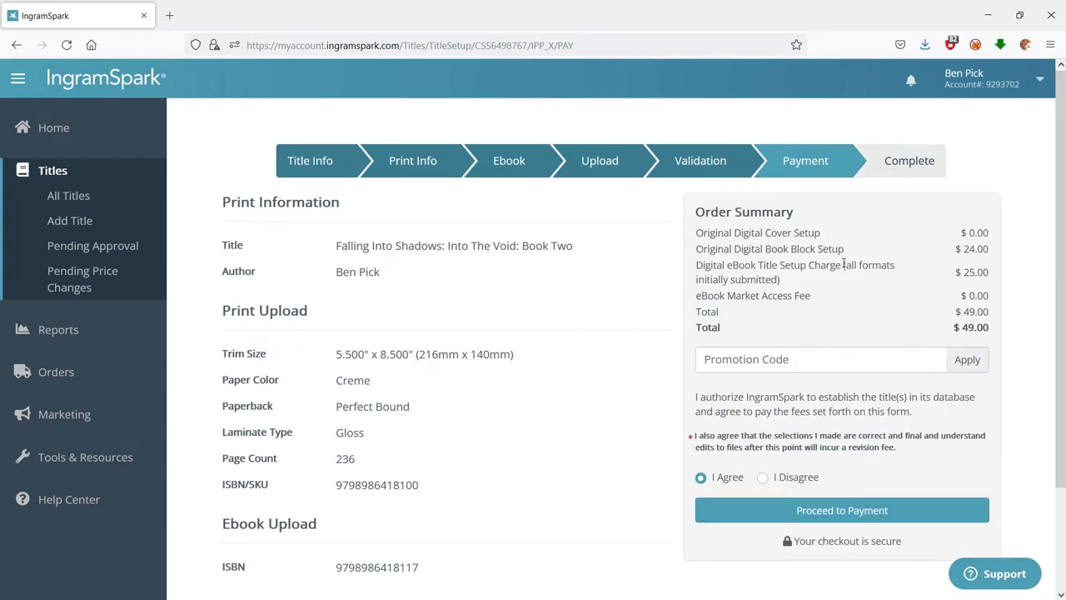
left_click_drag(992, 276, 946, 237)
left_click(947, 238)
left_click(808, 510)
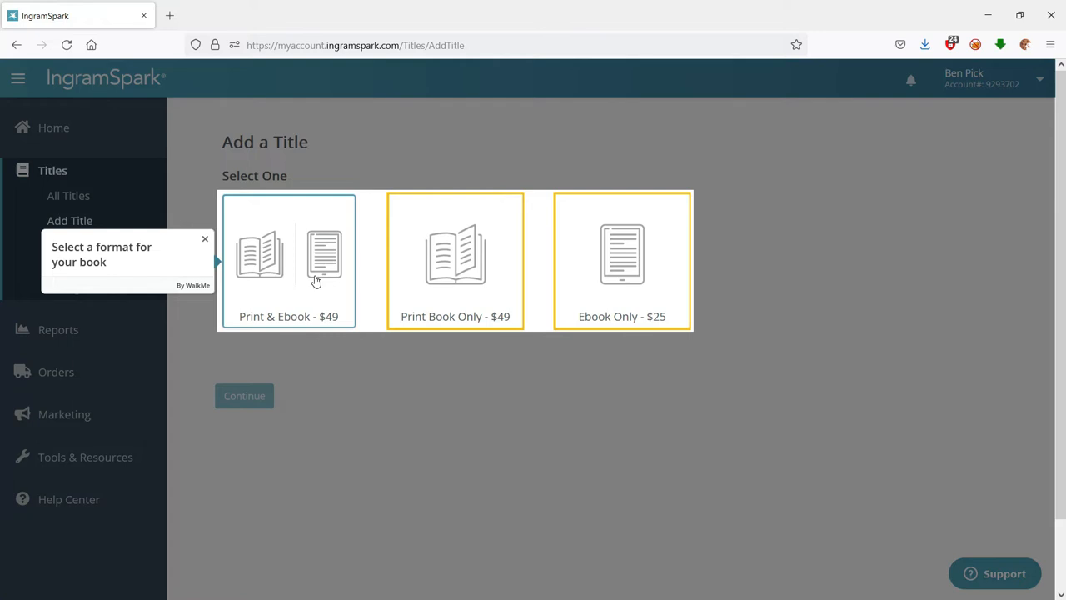
Add a new Print & Ebook title whose files are created with IngramSpark's book-building tool
left_click(204, 240)
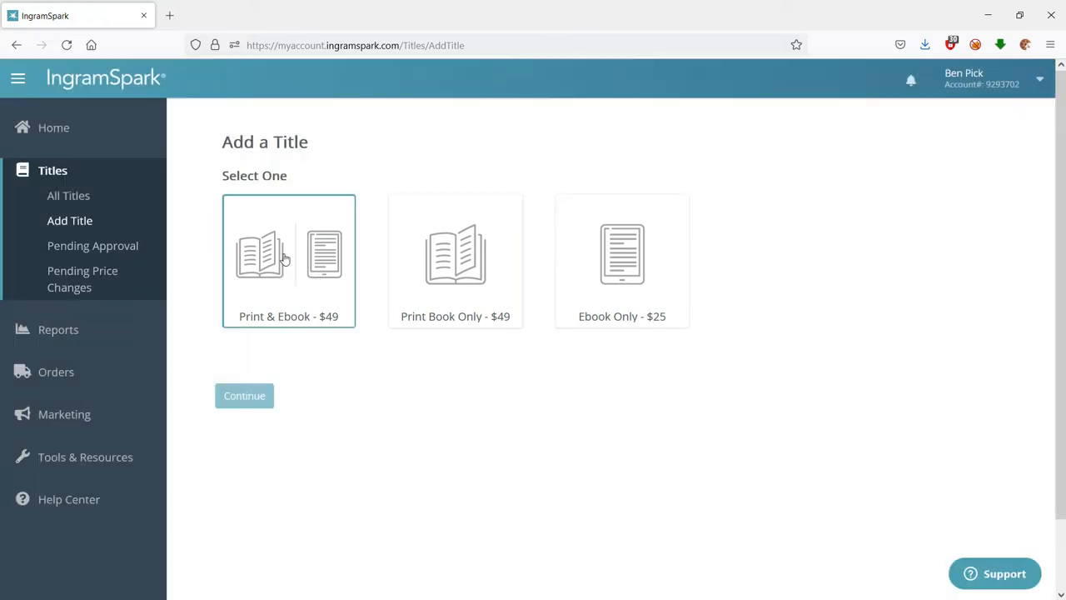
left_click(284, 259)
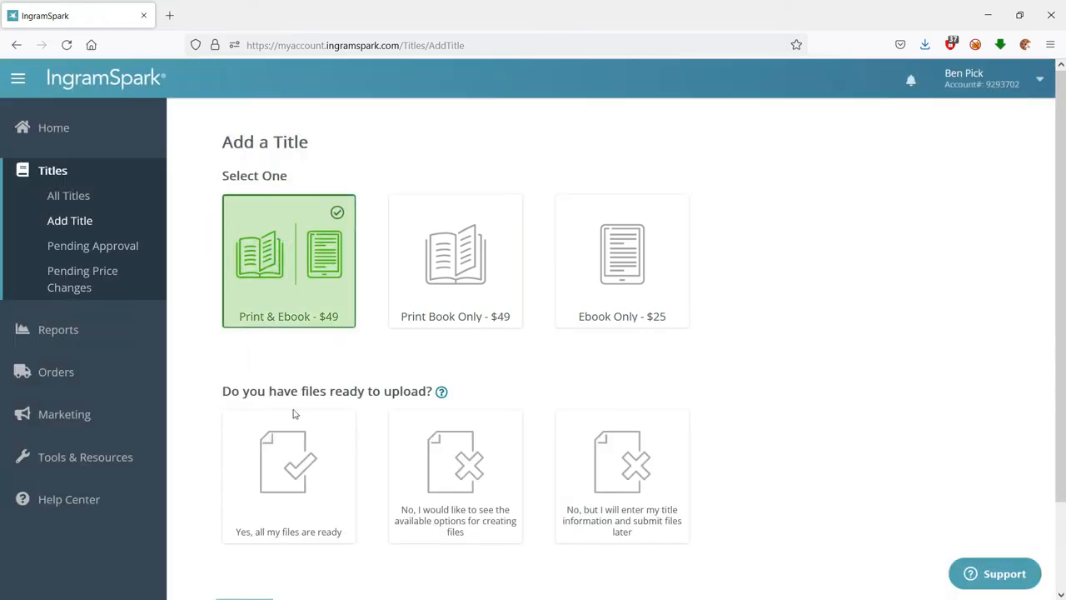
left_click(493, 439)
left_click(315, 402)
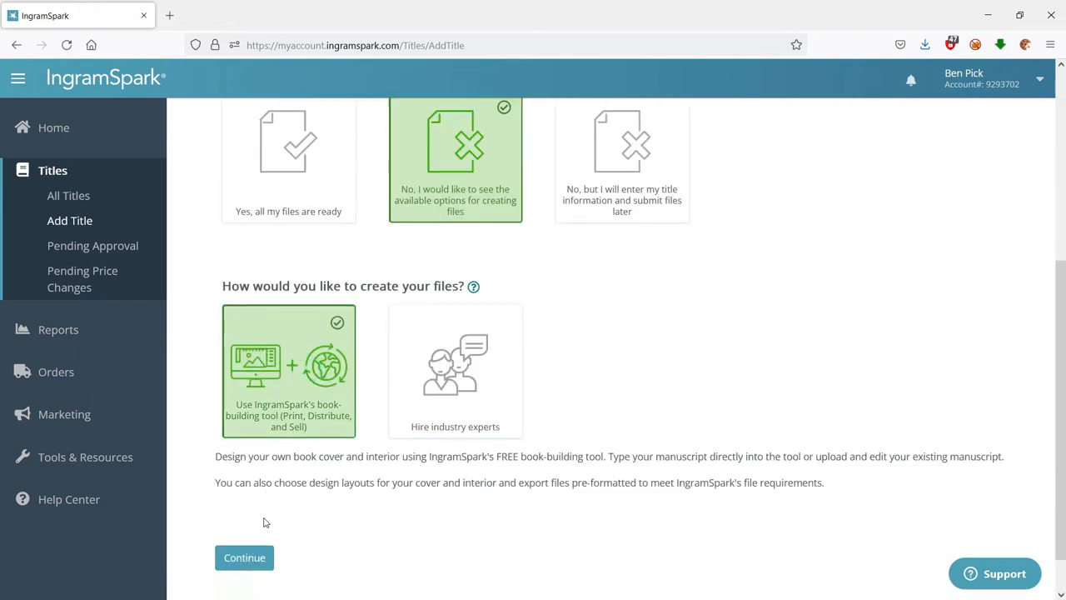
scroll(271, 510, "down", 2)
left_click(265, 507)
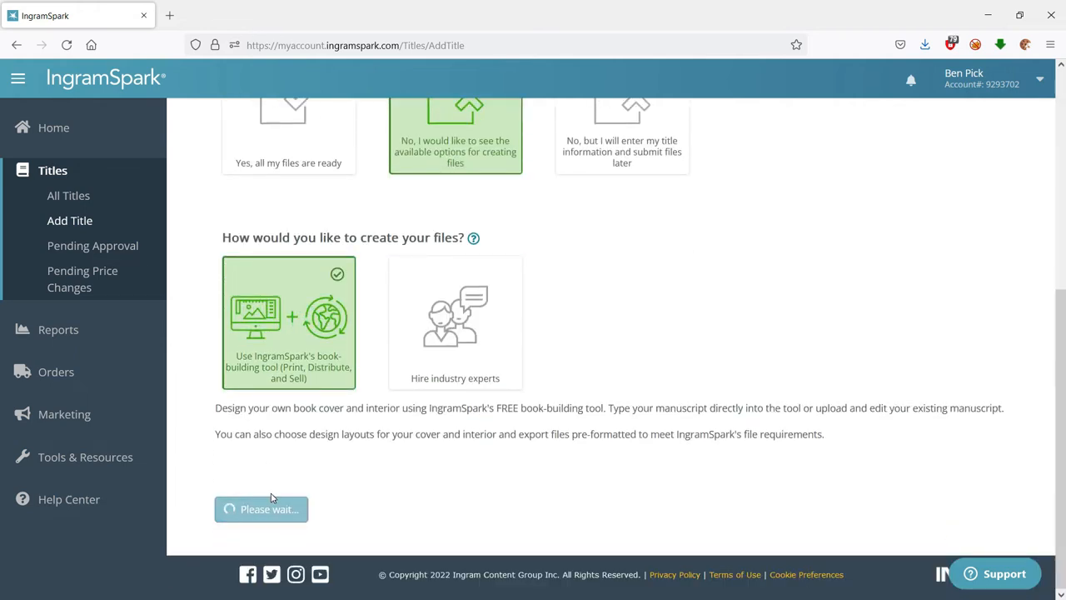
Enter the title Falling Into Shadows with its print and ebook ISBNs and the author's name, and start building the book
left_click(431, 222)
type("Falling Into Shadw")
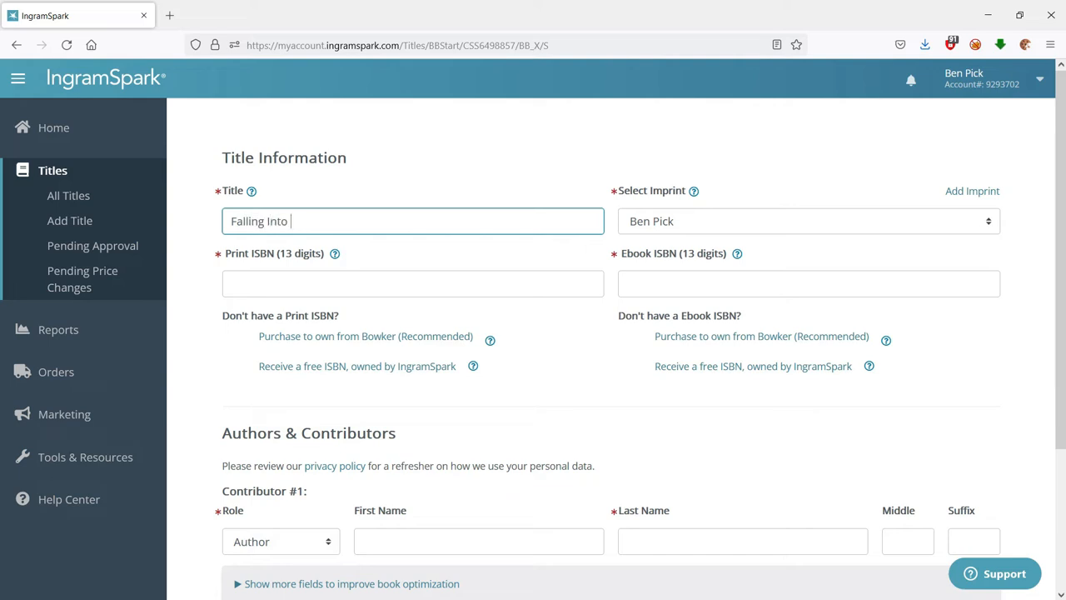
key("BackSpace")
type("ows")
key("Tab")
key("Tab")
key("ctrl+v")
key("Tab")
key("ctrl+v")
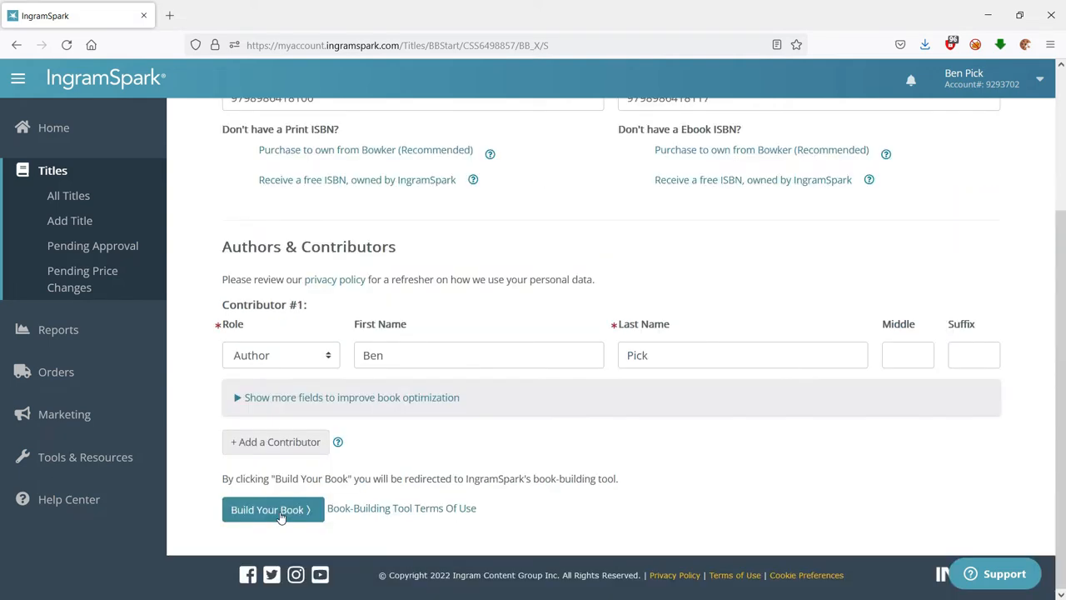
left_click(280, 510)
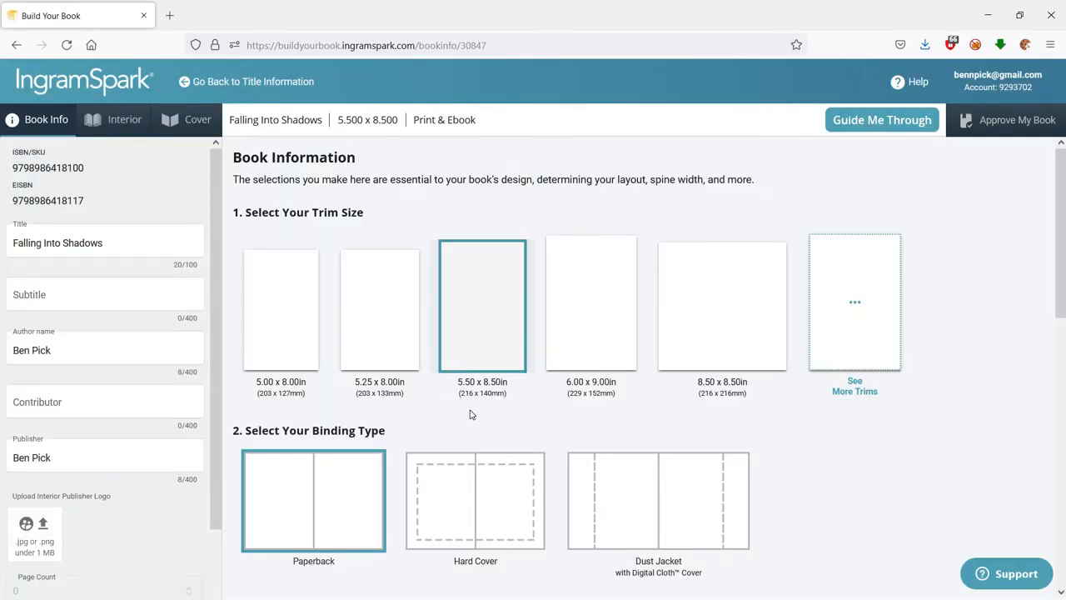
Go through the book specification options and choose 50lb Creme as the paper type
scroll(467, 416, "down", 2)
scroll(333, 404, "down", 4)
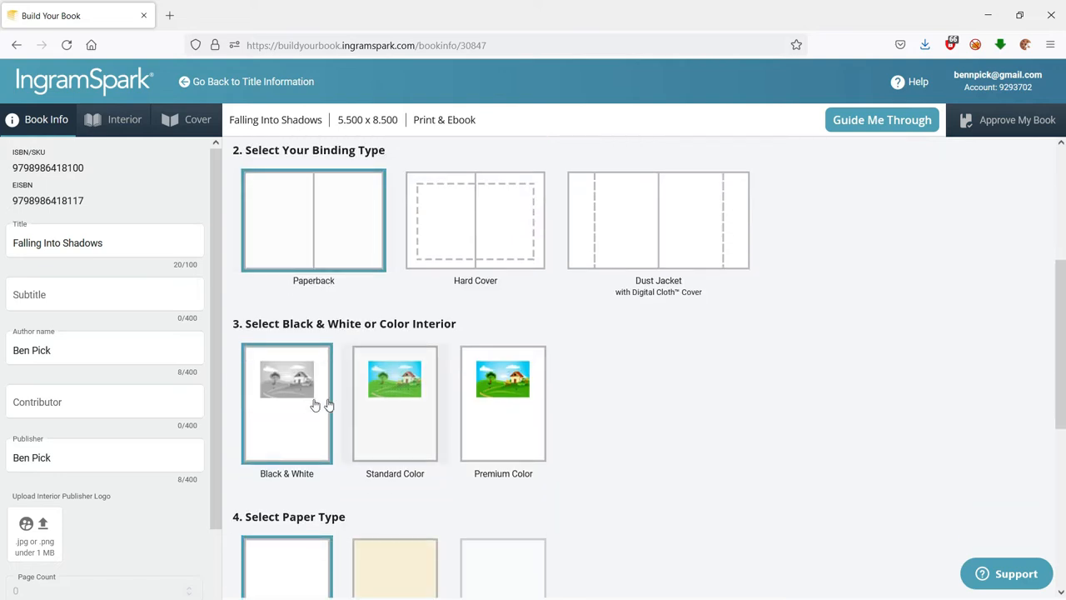
scroll(297, 407, "down", 1)
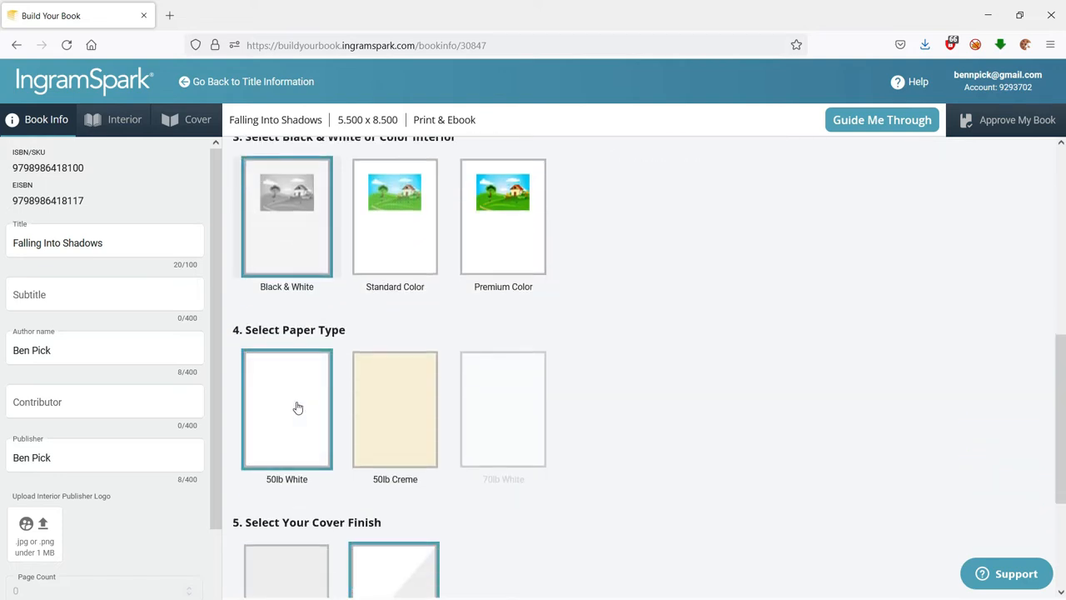
left_click(376, 403)
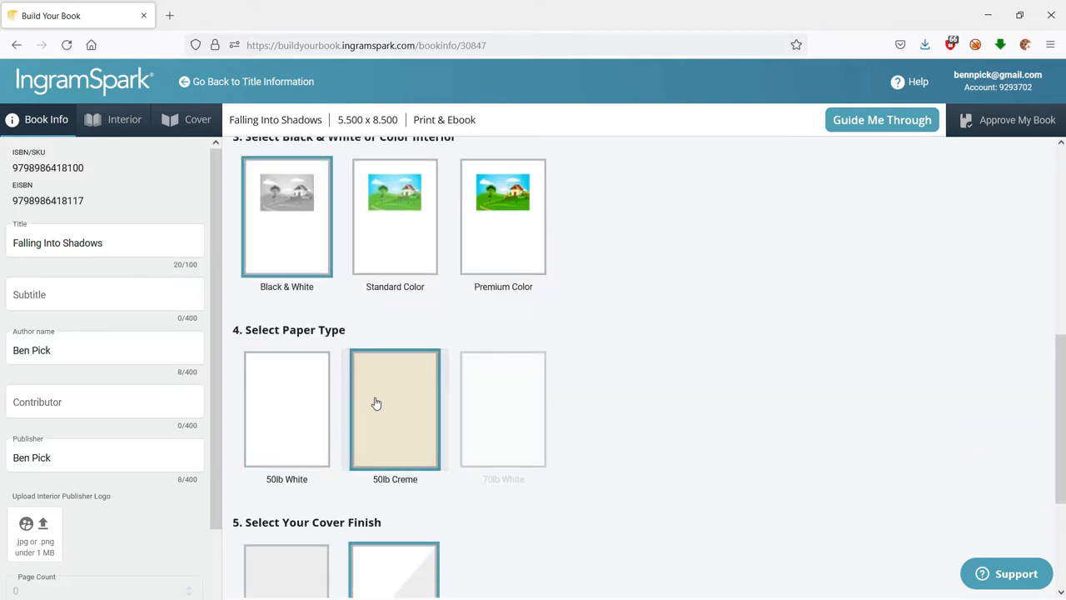
scroll(381, 396, "down", 3)
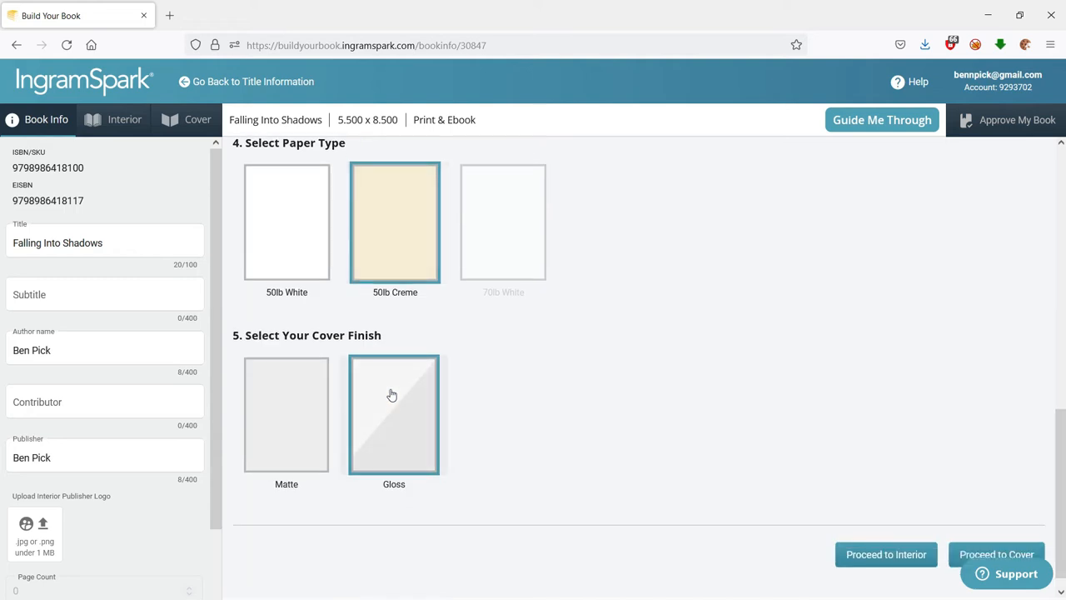
scroll(571, 392, "down", 1)
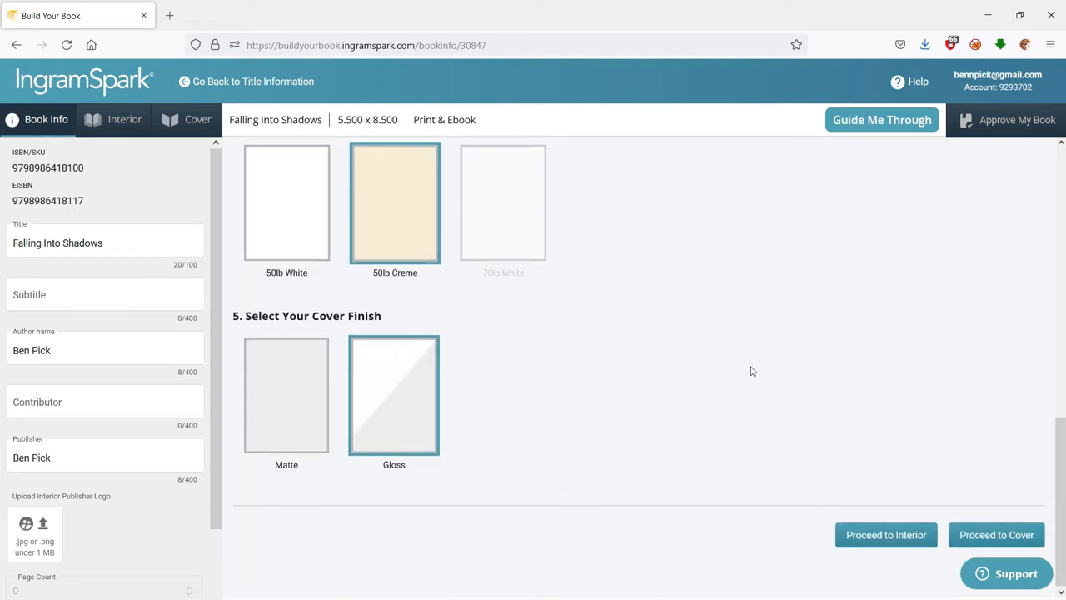
Set the book's subtitle to Into the Void: Book Two
left_click(109, 292)
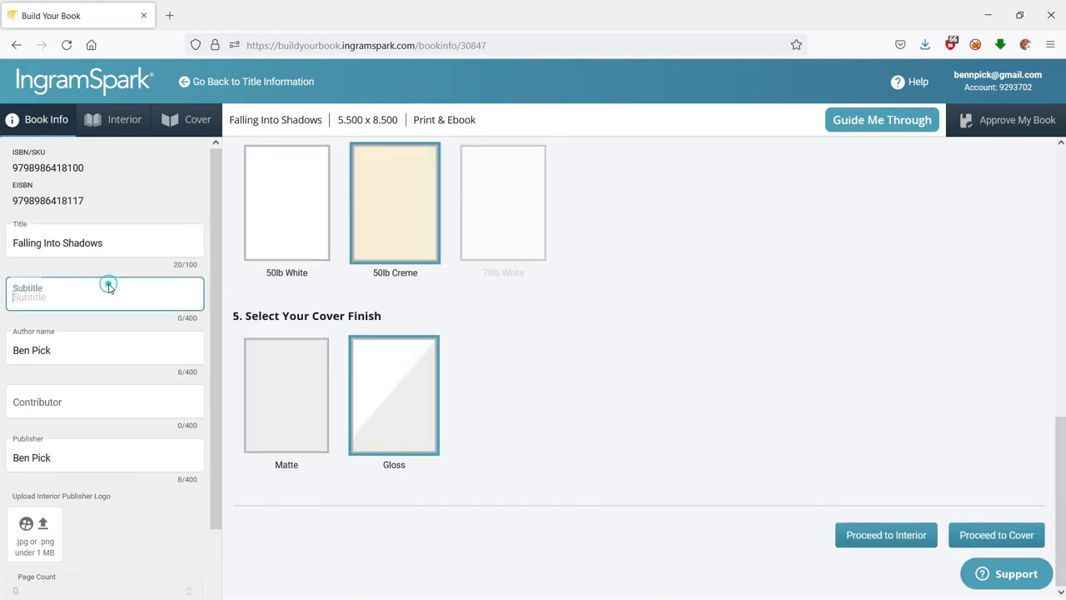
type("Into")
key("BackSpace")
key("BackSpace")
key("BackSpace")
key("BackSpace")
type("Into the Void: Book Two")
Clear the publisher name and proceed to the book's interior
double_click(139, 451)
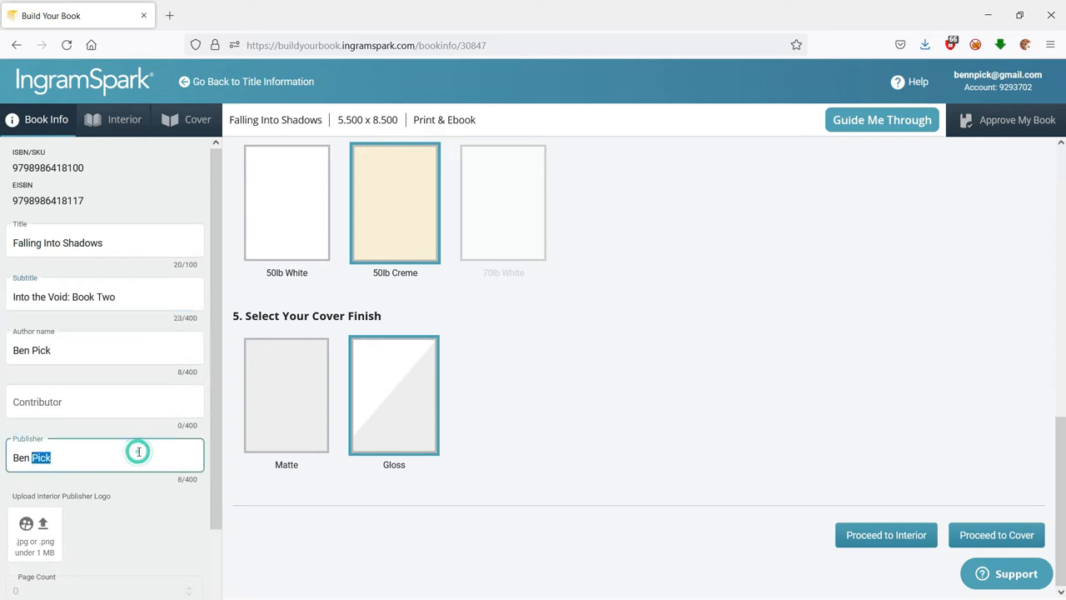
triple_click(138, 451)
key("BackSpace")
left_click(886, 534)
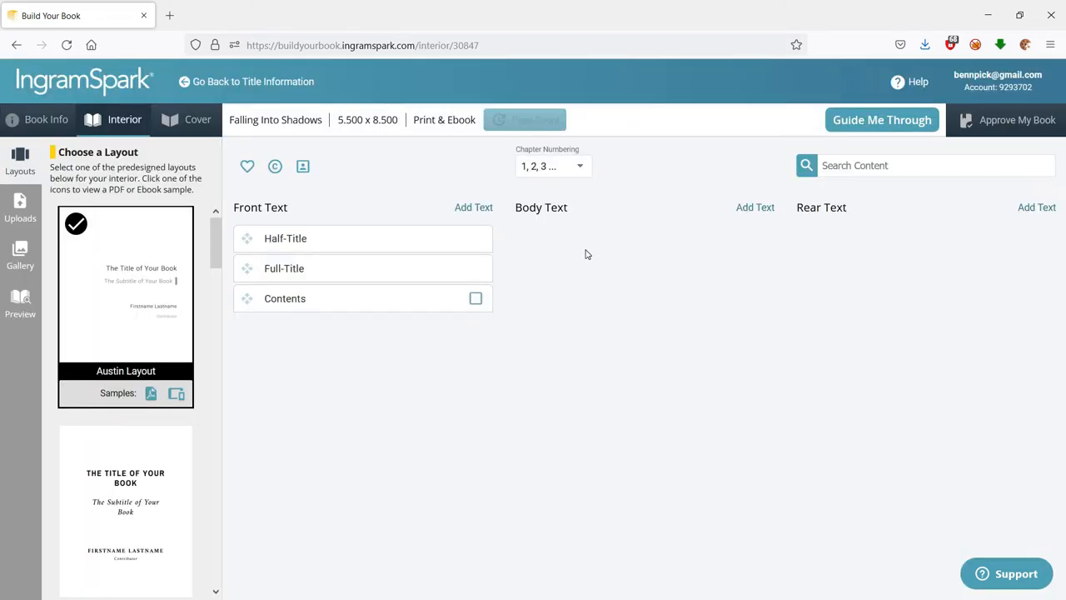
Browse the predesigned interior layouts available for the book
left_click(21, 208)
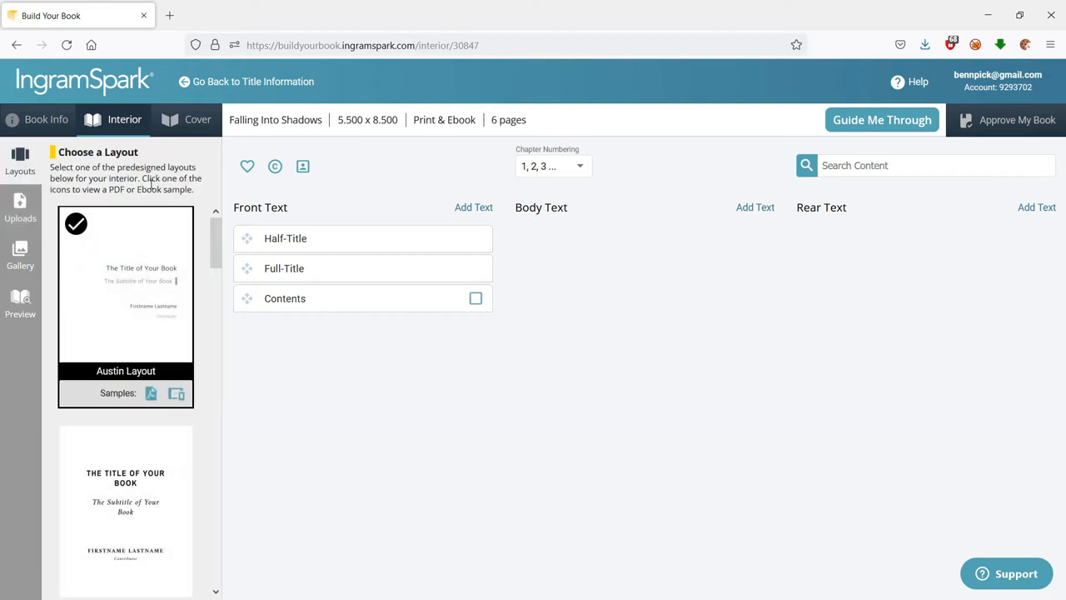
scroll(158, 217, "down", 3)
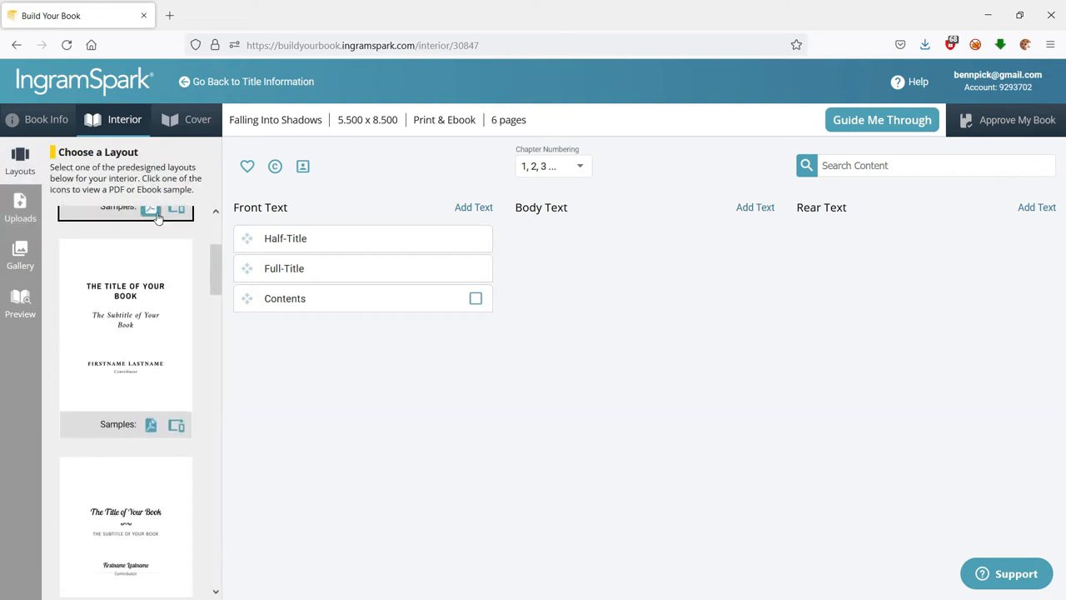
scroll(159, 216, "down", 5)
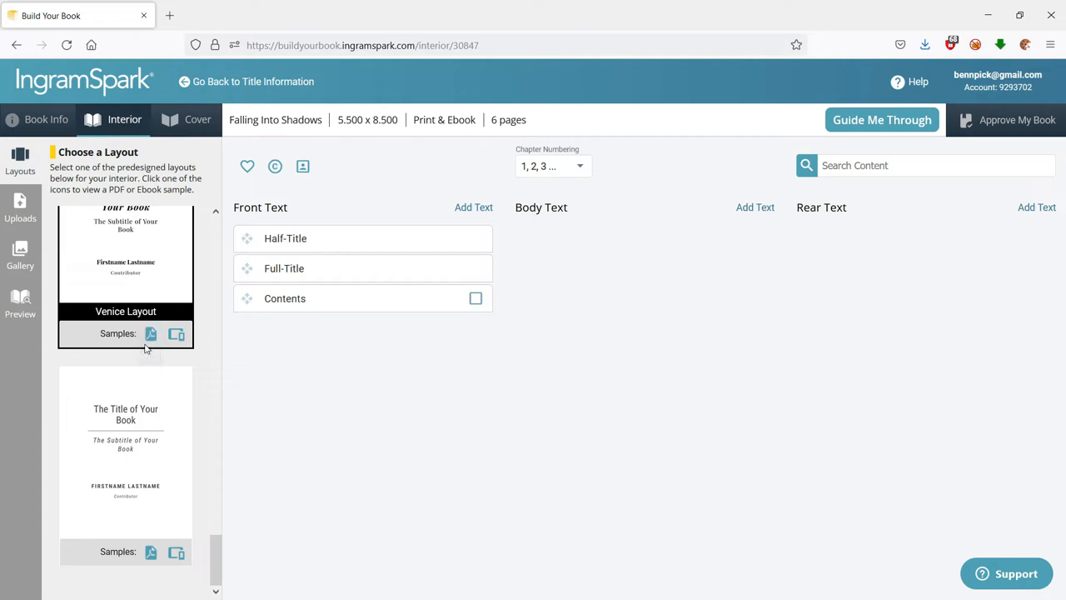
scroll(133, 400, "down", 3)
scroll(131, 415, "down", 8)
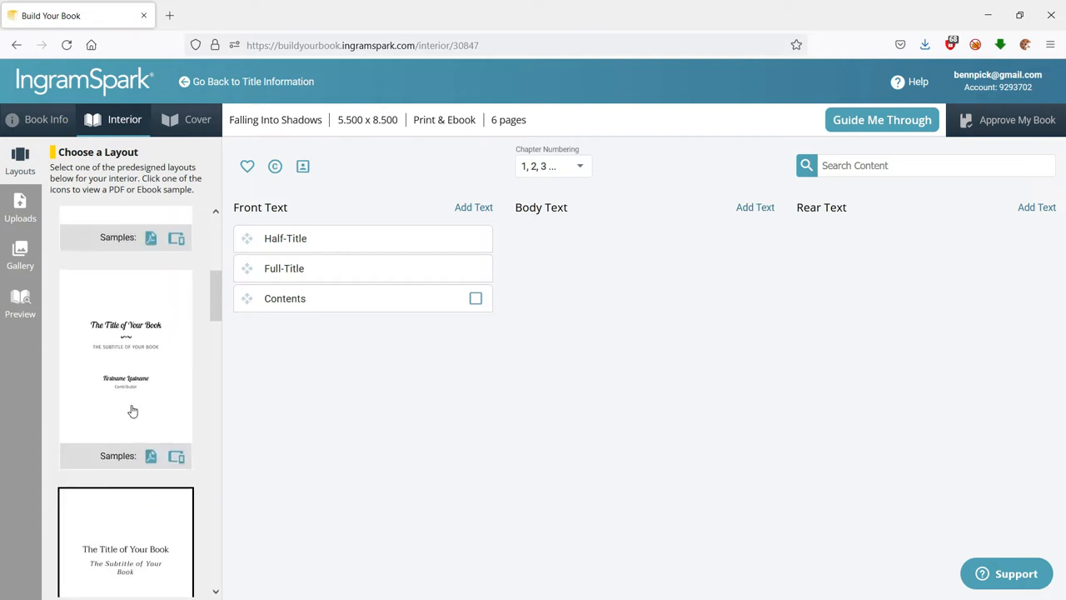
scroll(133, 411, "down", 3)
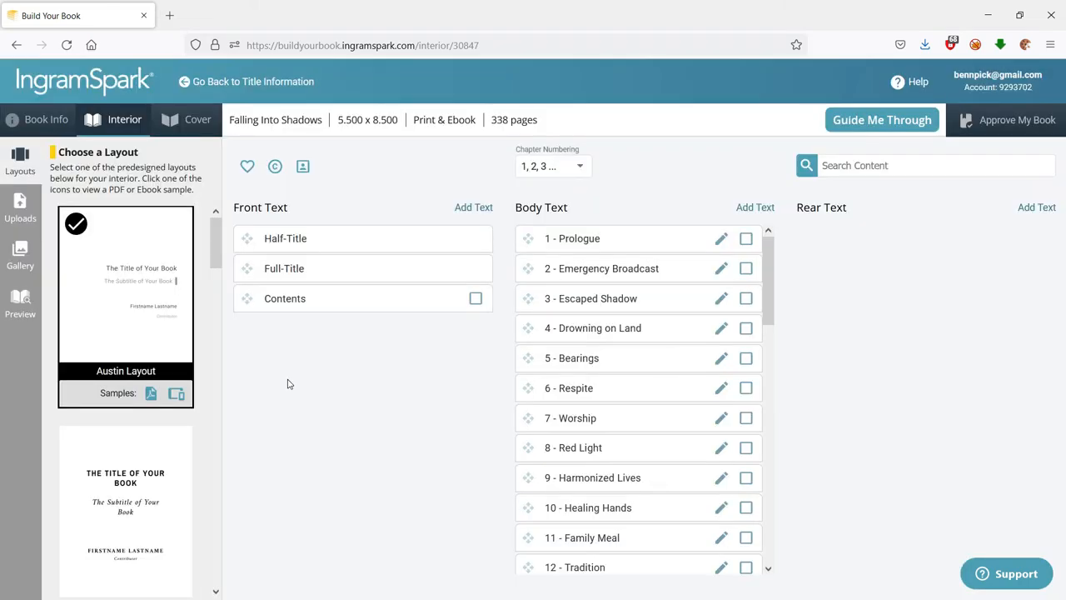
Open the Prologue chapter for editing and insert a blank line between its opening name line and the first paragraph
left_click(722, 238)
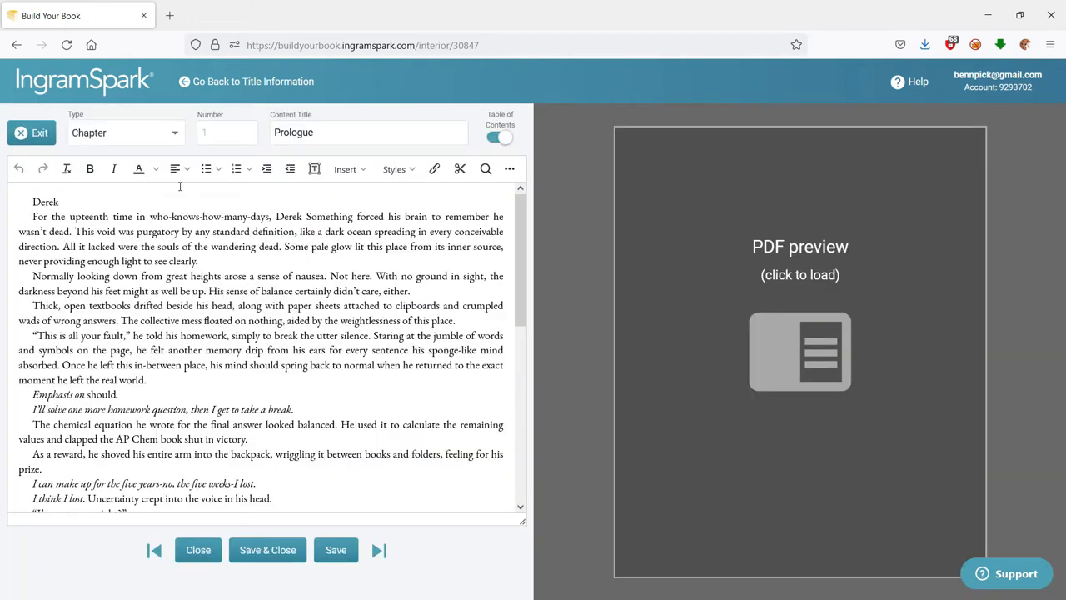
left_click(26, 213)
key("Return")
Center the opening name line of the Prologue and save the chapter
double_click(73, 201)
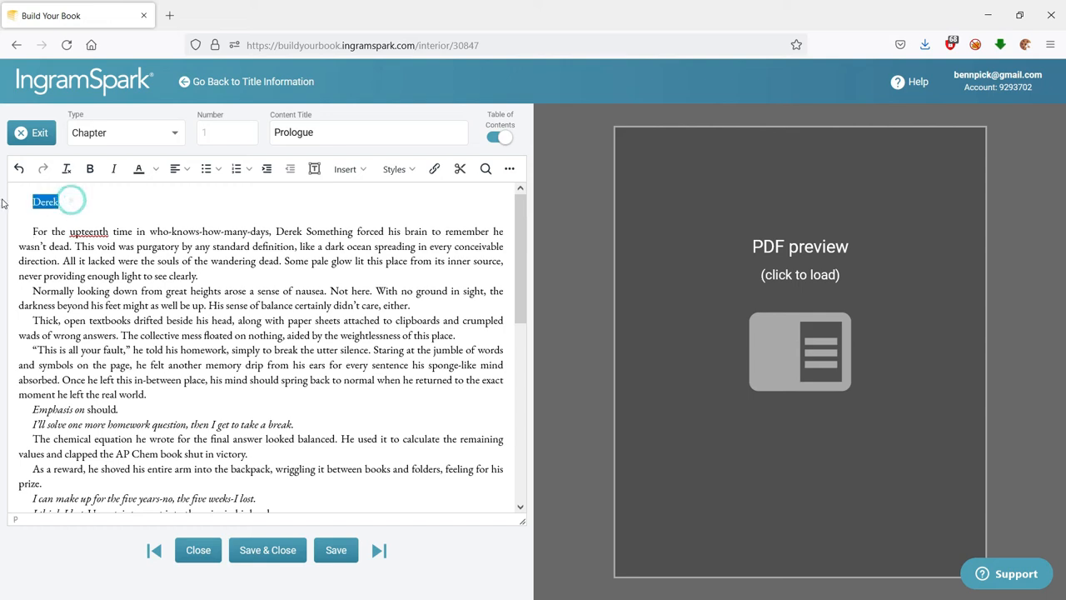
left_click(175, 170)
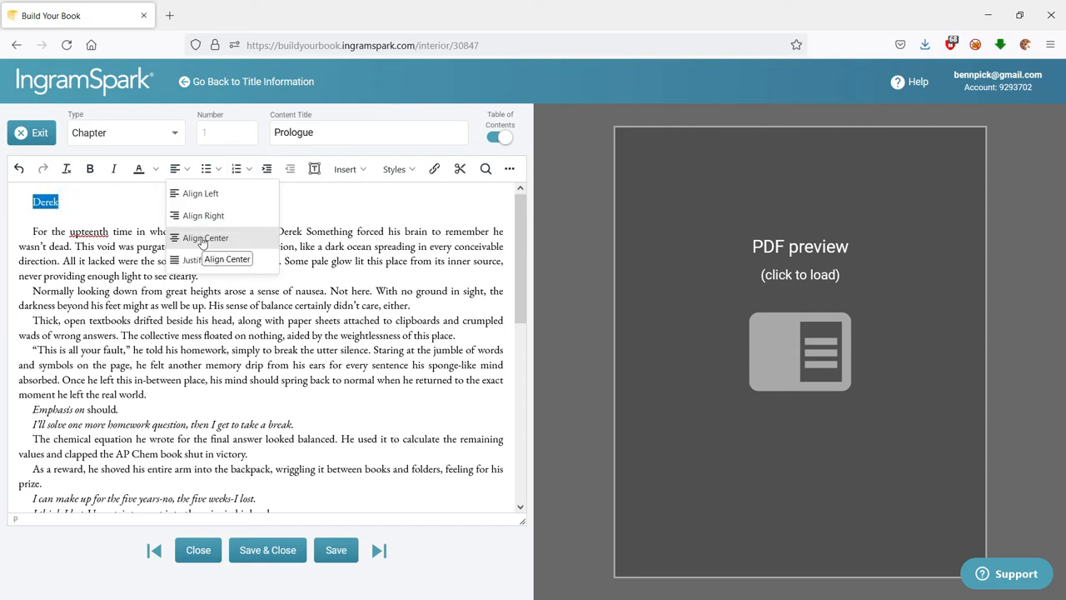
left_click(204, 238)
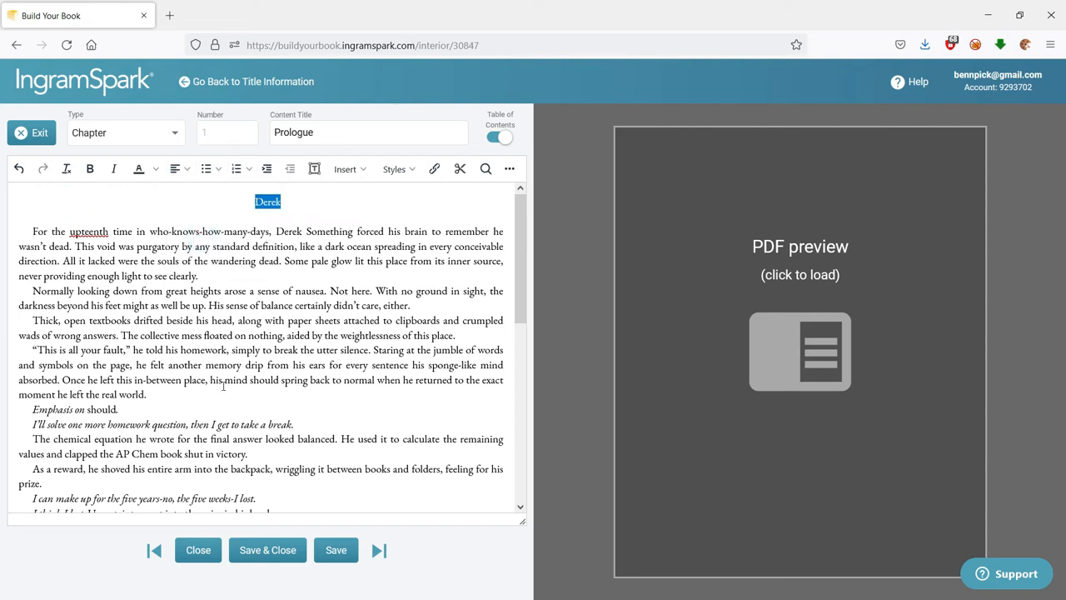
left_click(335, 550)
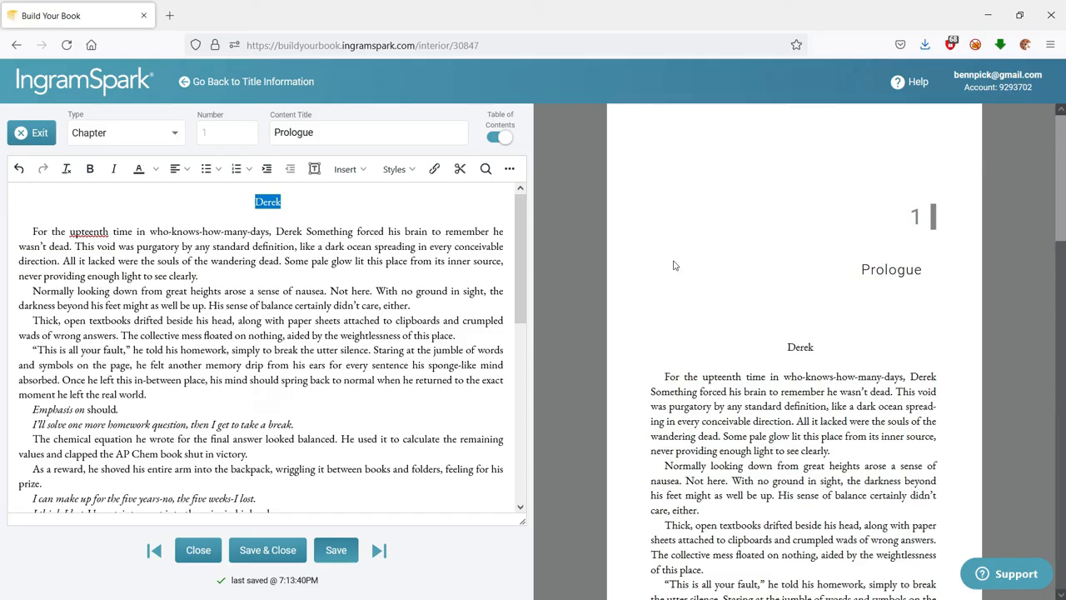
Save and close the Prologue chapter, and move it from the body text to the end of the front text
left_click(202, 134)
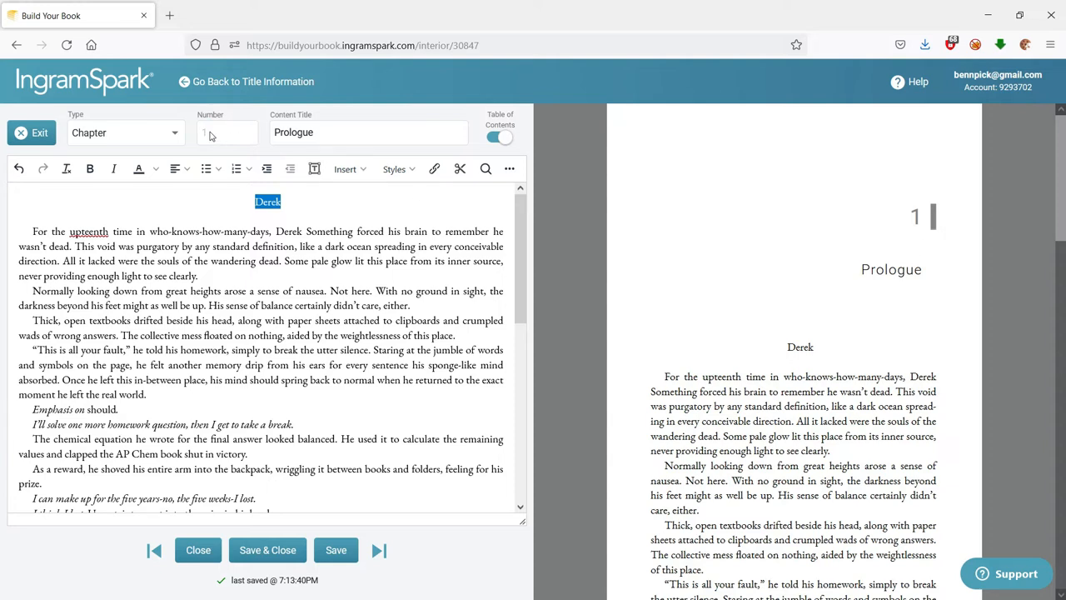
left_click(167, 131)
left_click(334, 553)
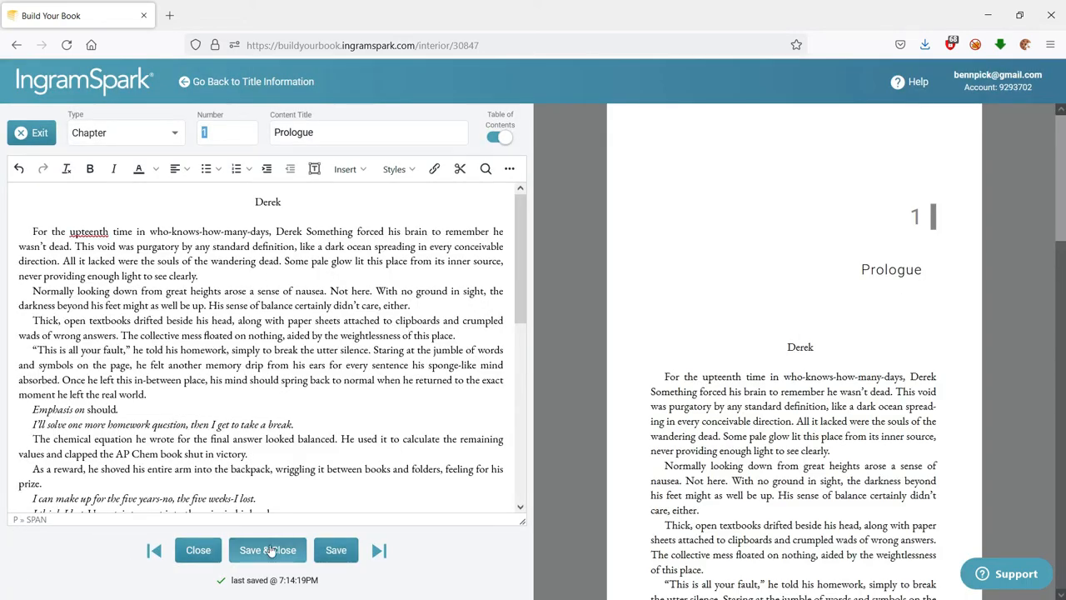
left_click(271, 552)
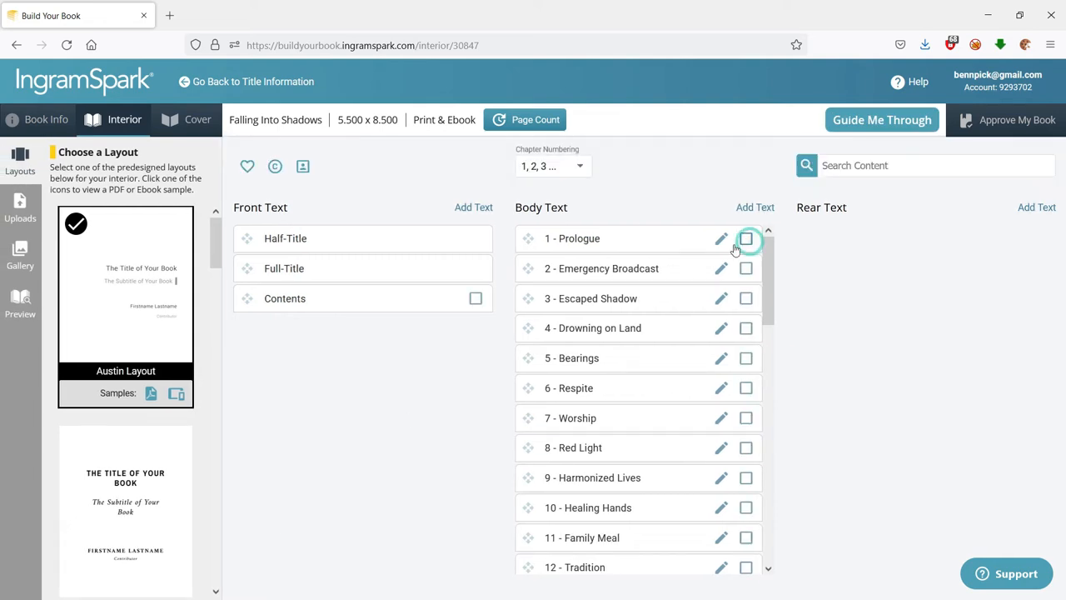
left_click_drag(528, 239, 285, 365)
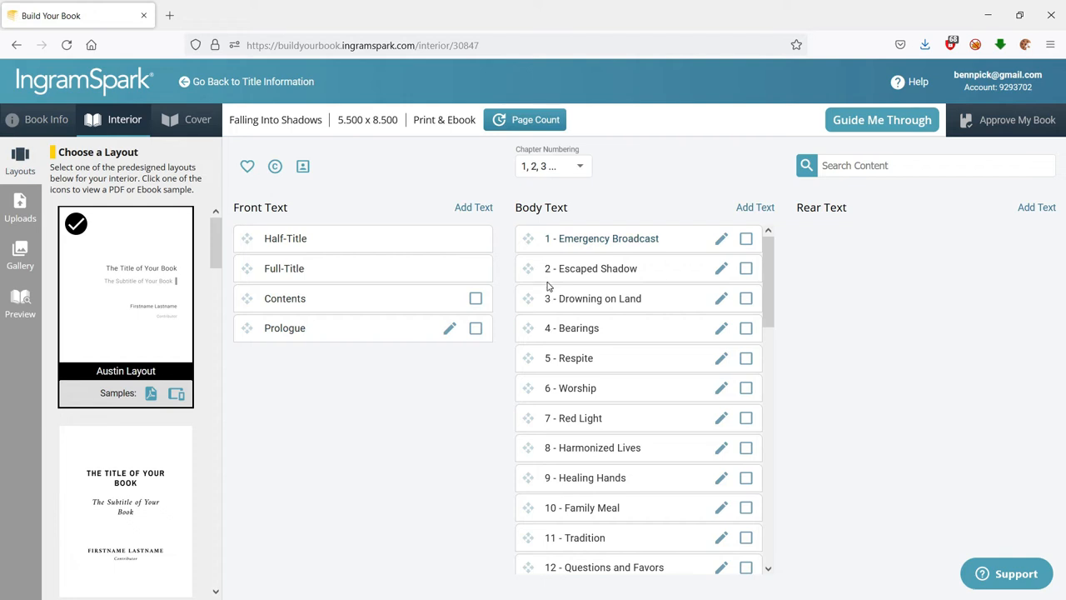
Center the opening name line of the Emergency Broadcast chapter, and save and close the chapter
left_click(575, 242)
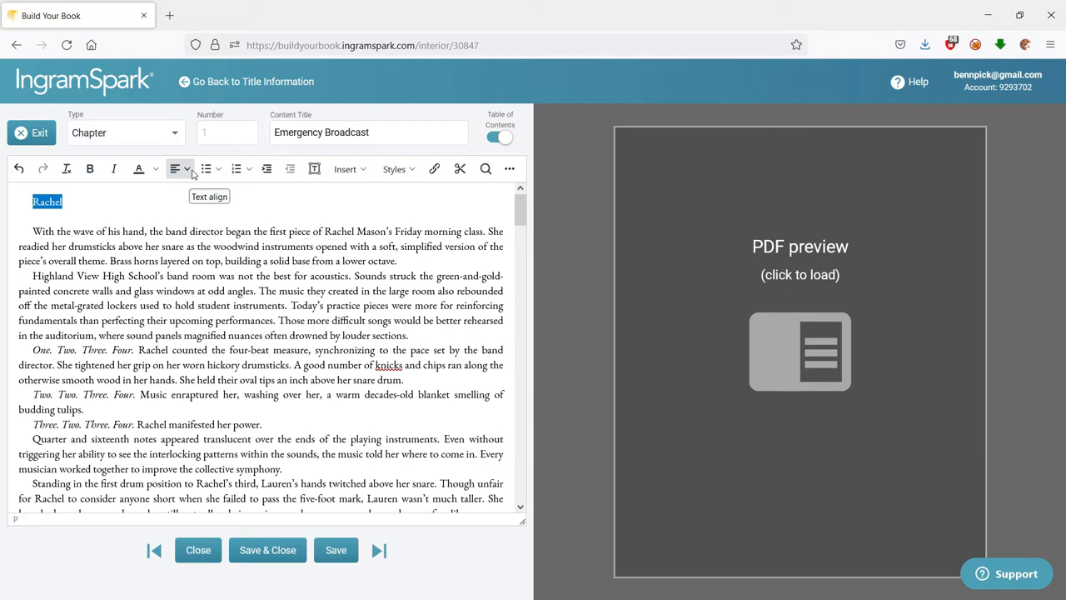
left_click(180, 169)
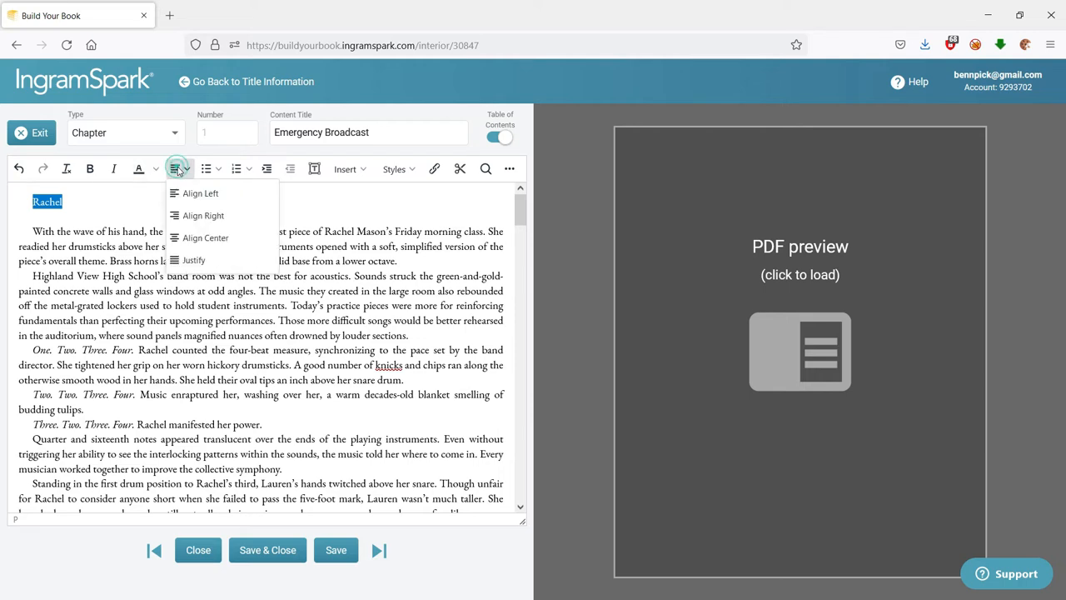
left_click(213, 238)
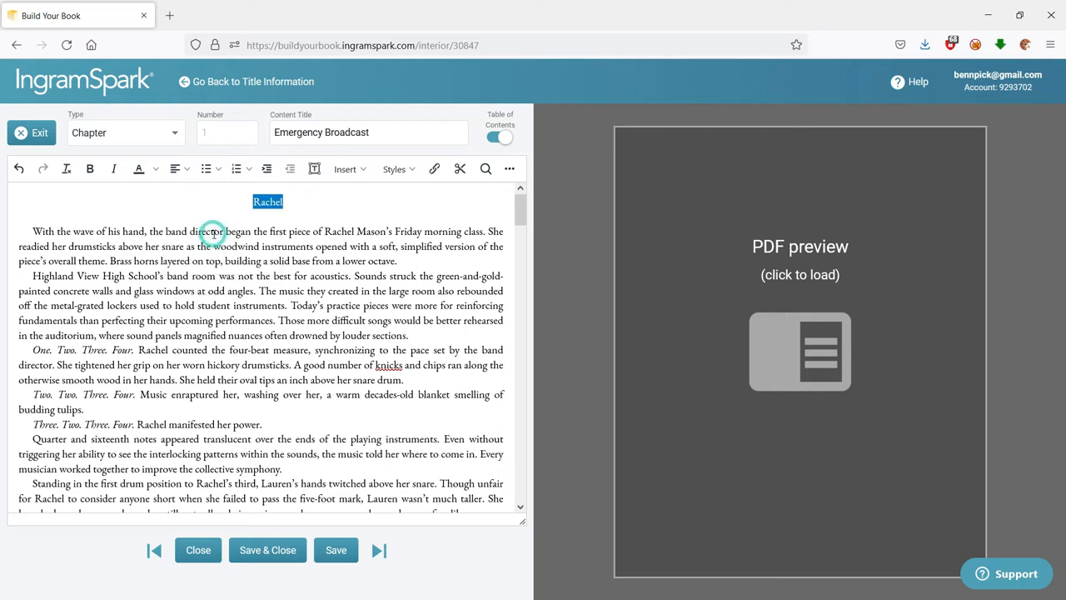
left_click(267, 550)
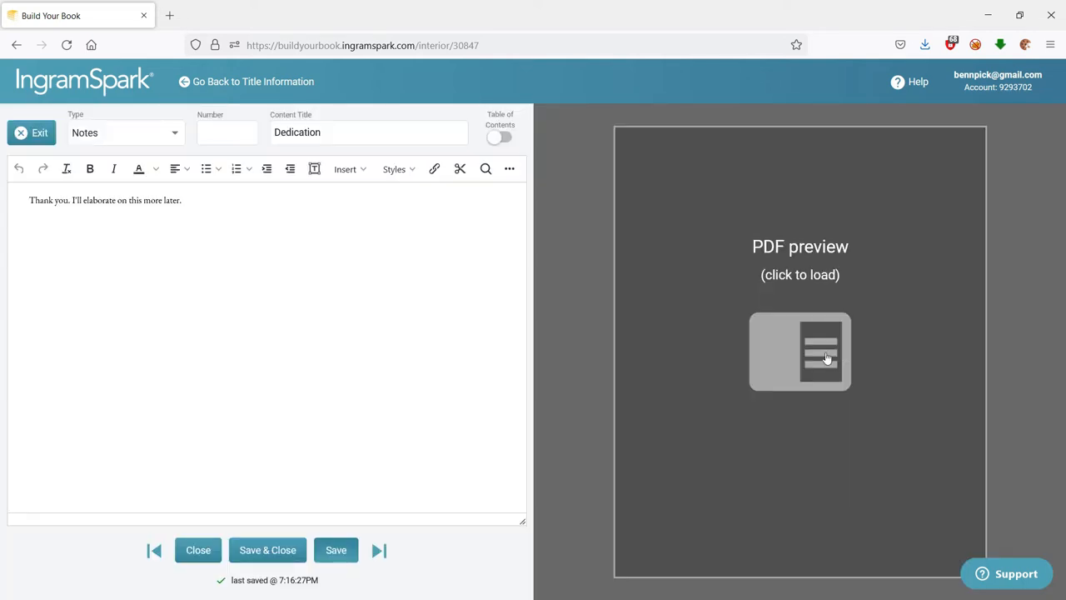
Preview the page of the Notes section titled Dedication, and save and close the section
left_click(829, 354)
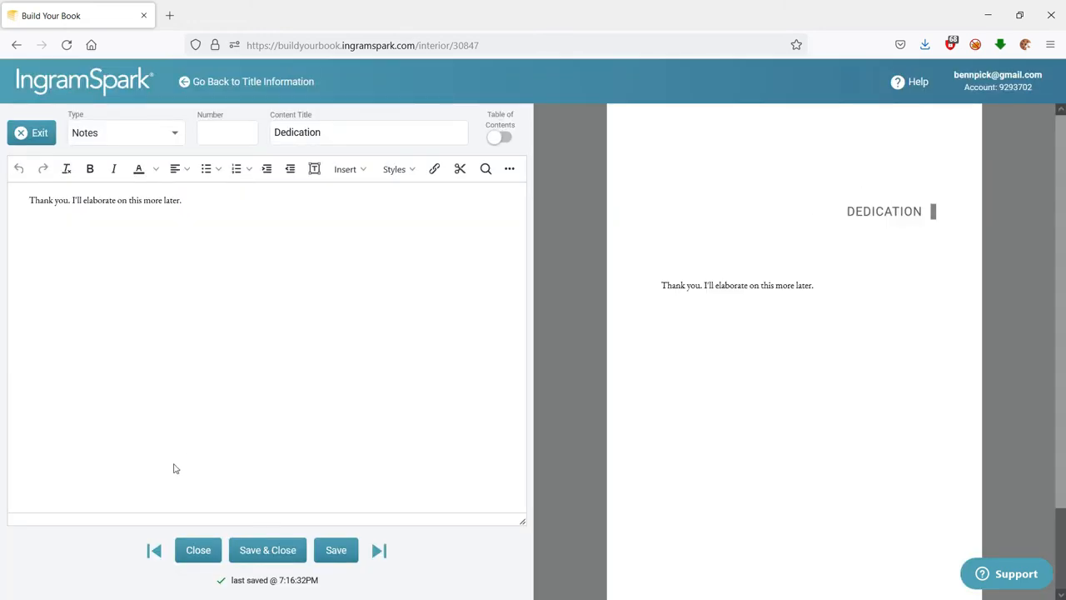
left_click(240, 553)
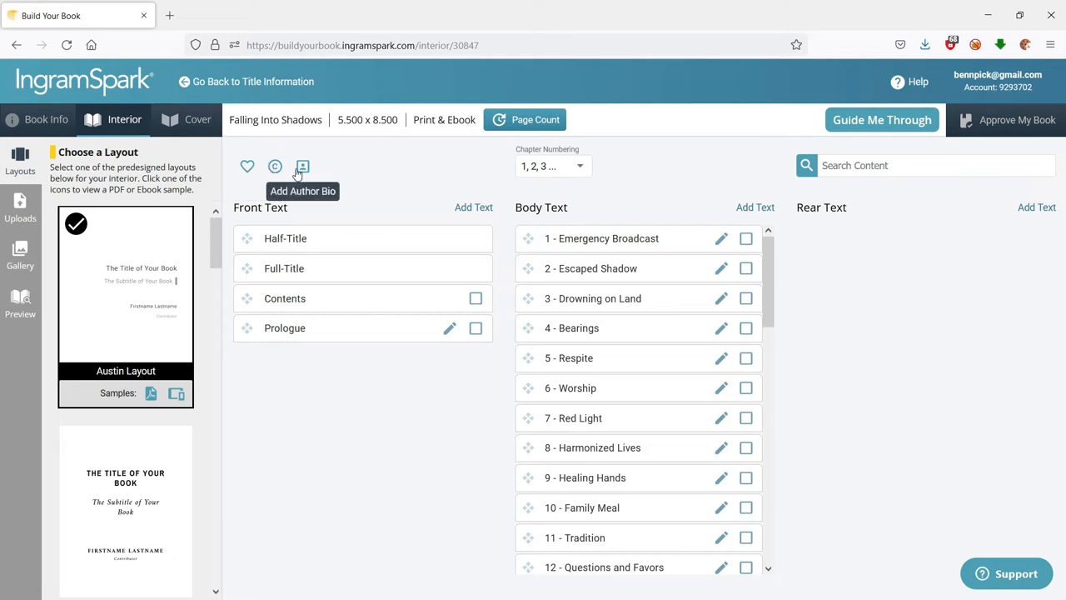
Add the Dedication, Copyright and About The Author sections, and place Copyright and Dedication above Contents in the front text
left_click(247, 168)
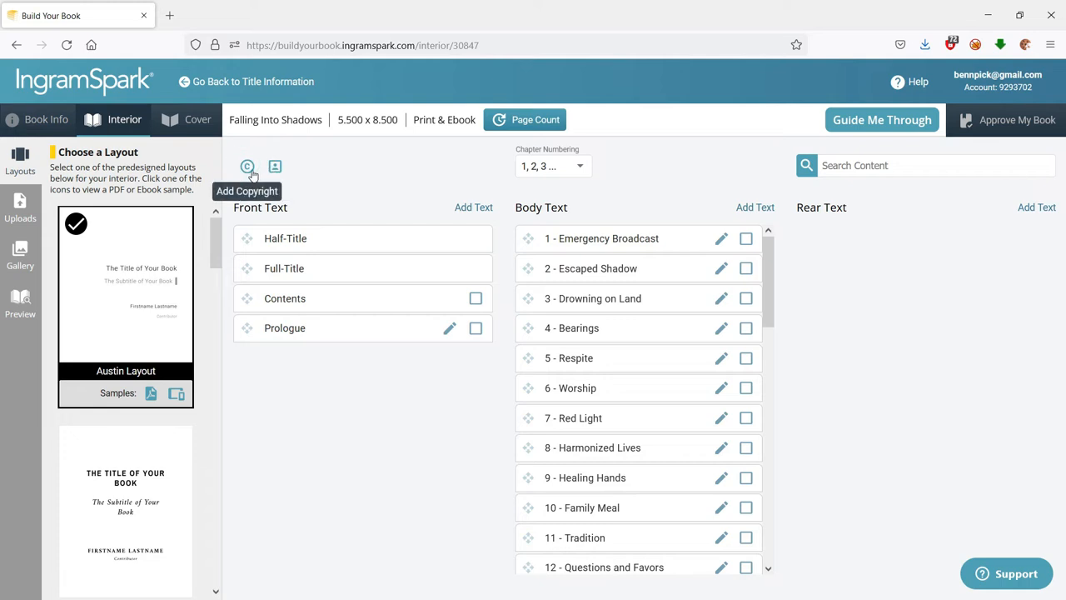
left_click(250, 169)
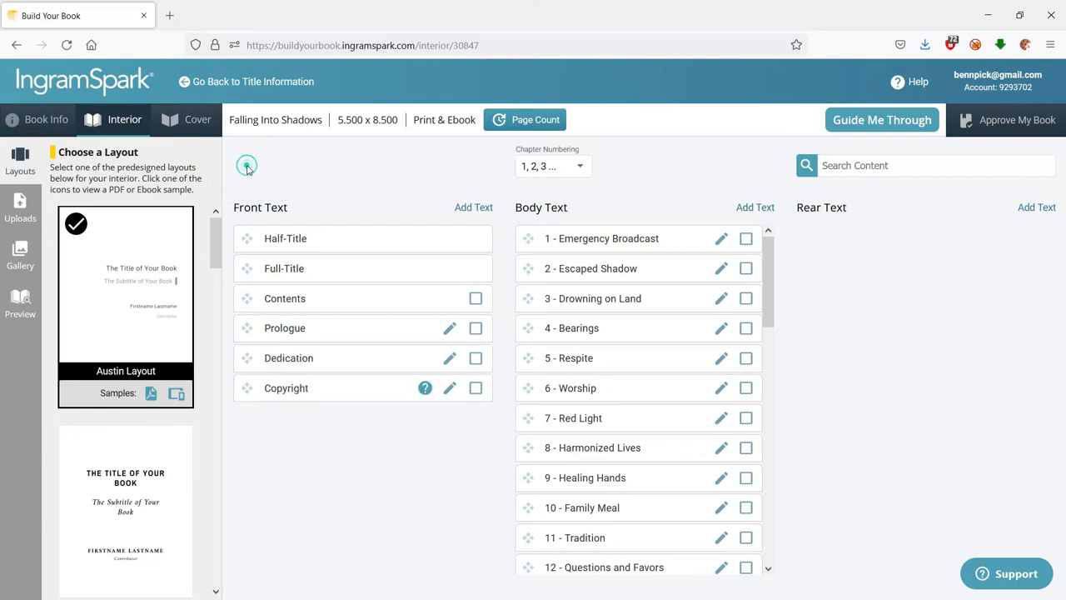
left_click_drag(247, 388, 246, 293)
left_click_drag(247, 389, 247, 328)
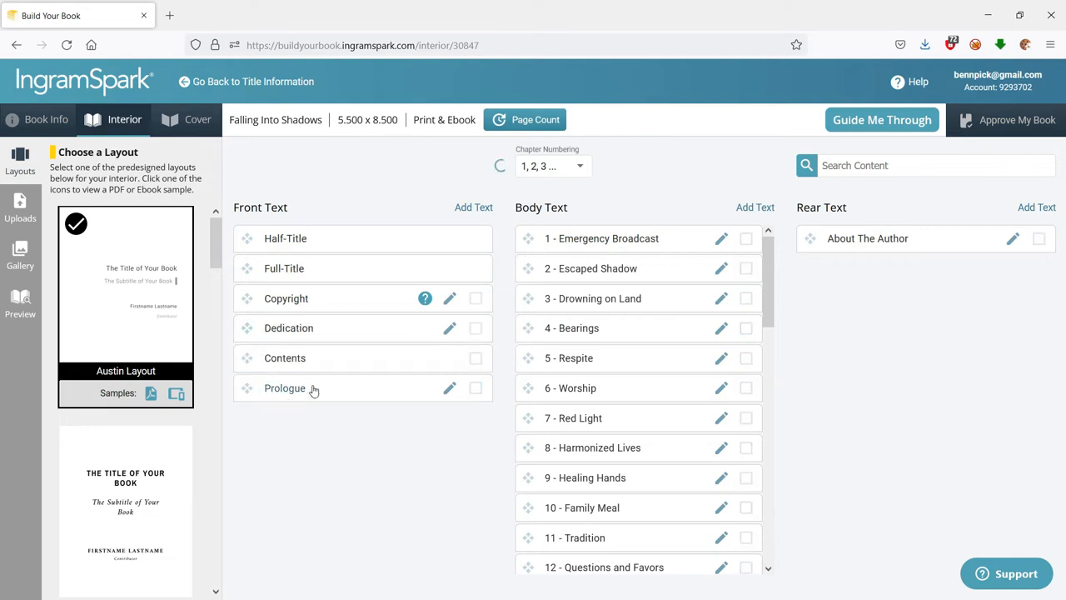
Fill in the Copyright section with the 2022 rights notice, fiction disclaimer, cover art and headshot credits, and "First Printing, 2022"
left_click(450, 298)
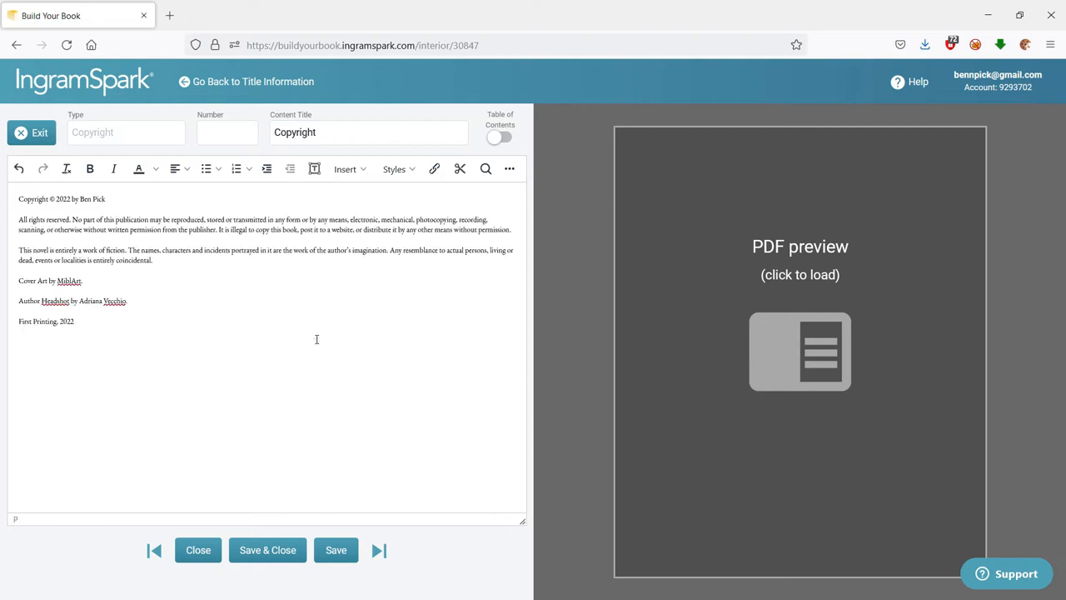
left_click(316, 339)
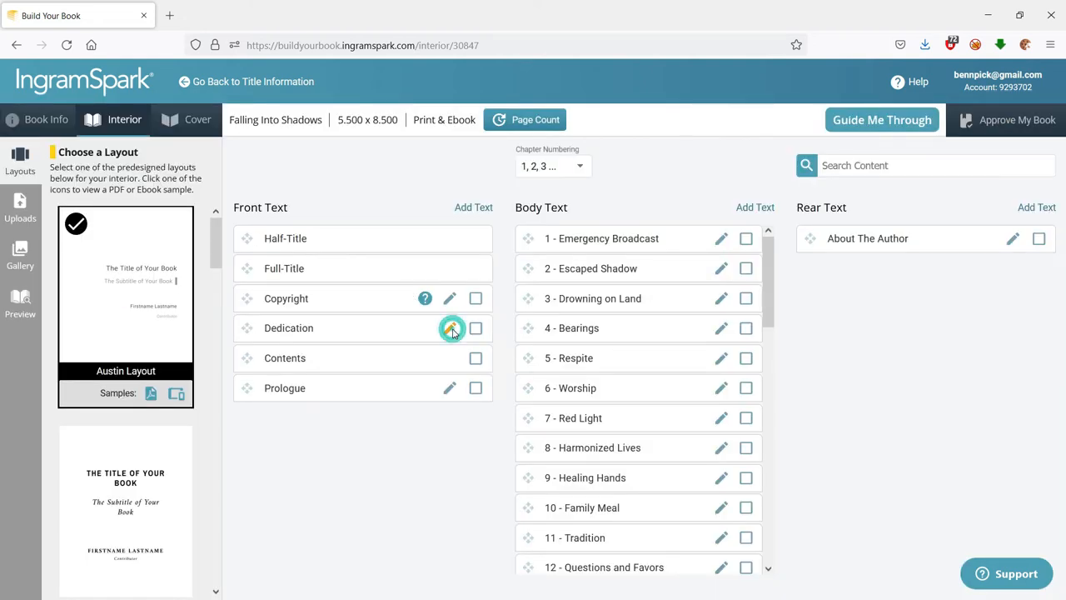
Exclude the Dedication from the table of contents, enter "TBD. Add in more late." below blank lines, preview the page and close the section
left_click(450, 330)
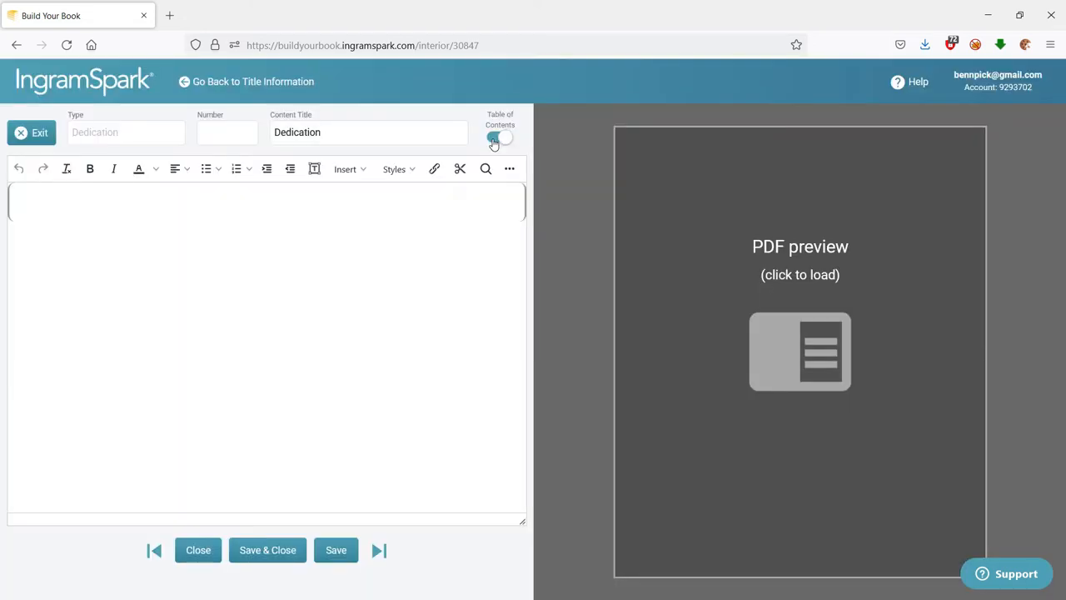
left_click(494, 140)
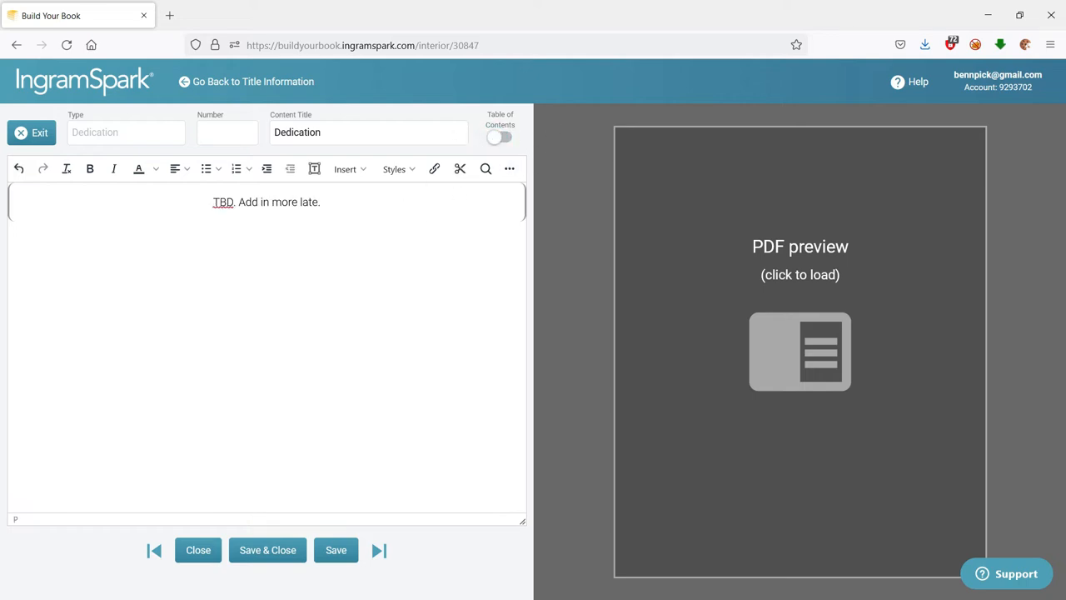
key("Return")
key("Return")
key("Return")
key("Return")
key("Return")
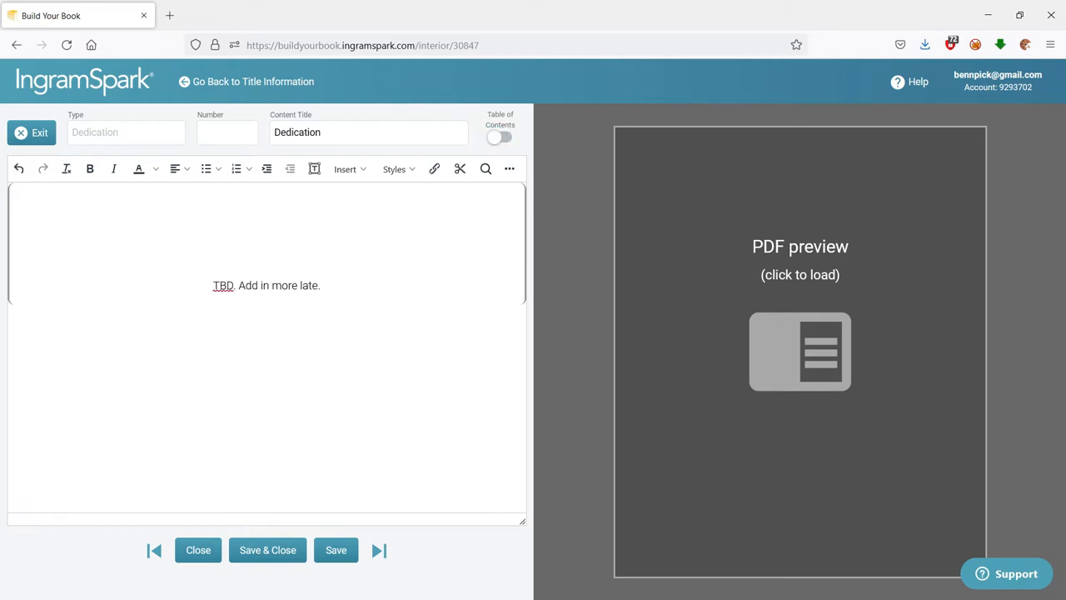
left_click(441, 299)
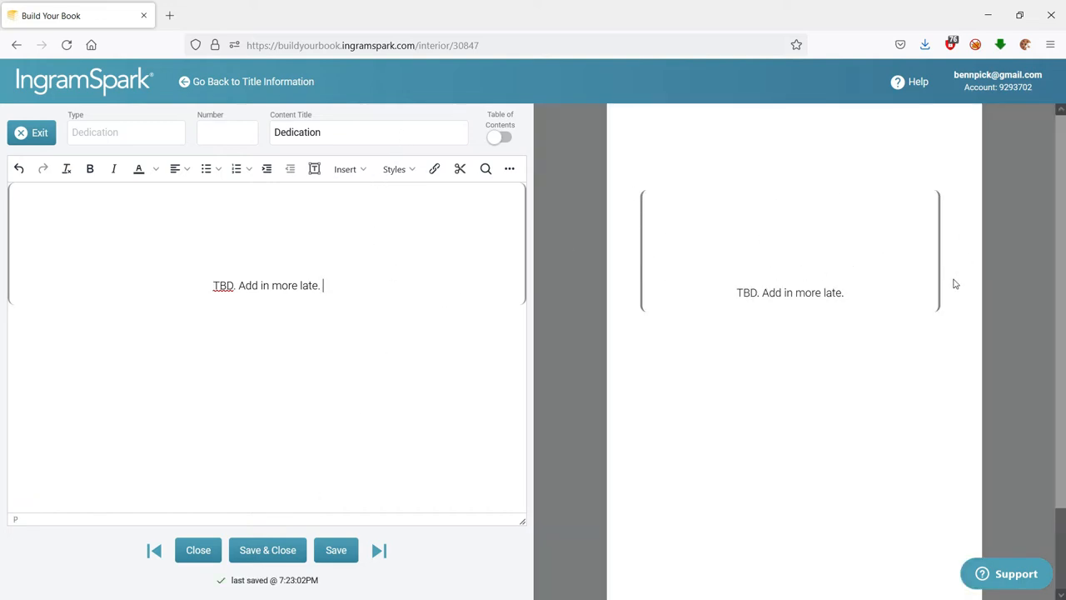
left_click(200, 550)
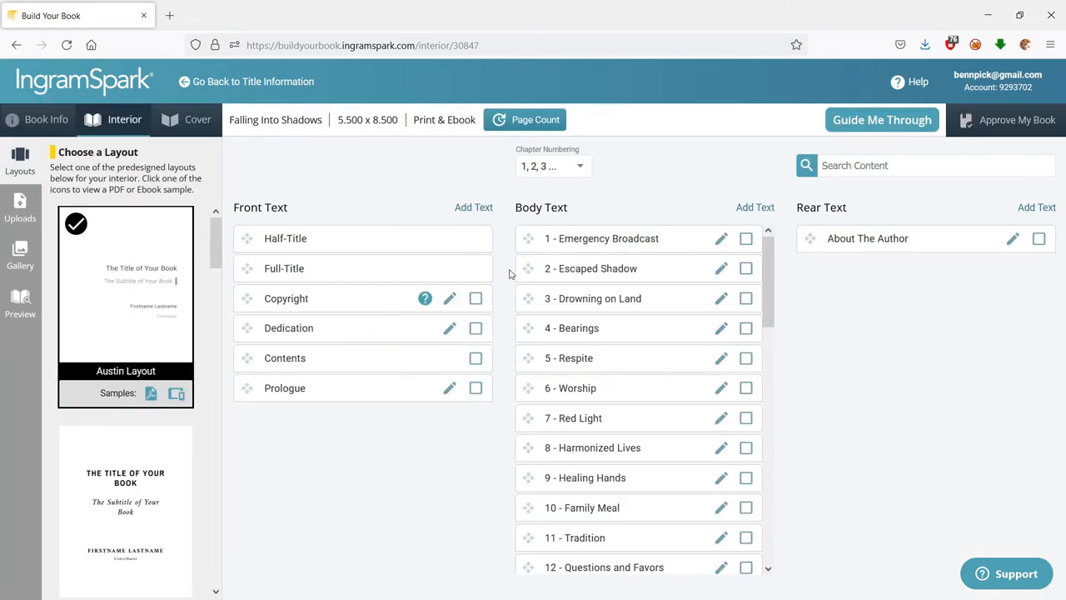
Replace the Dedication section with a Text Insert titled Dedication that reads "Thank you. More details to add later."
left_click(475, 329)
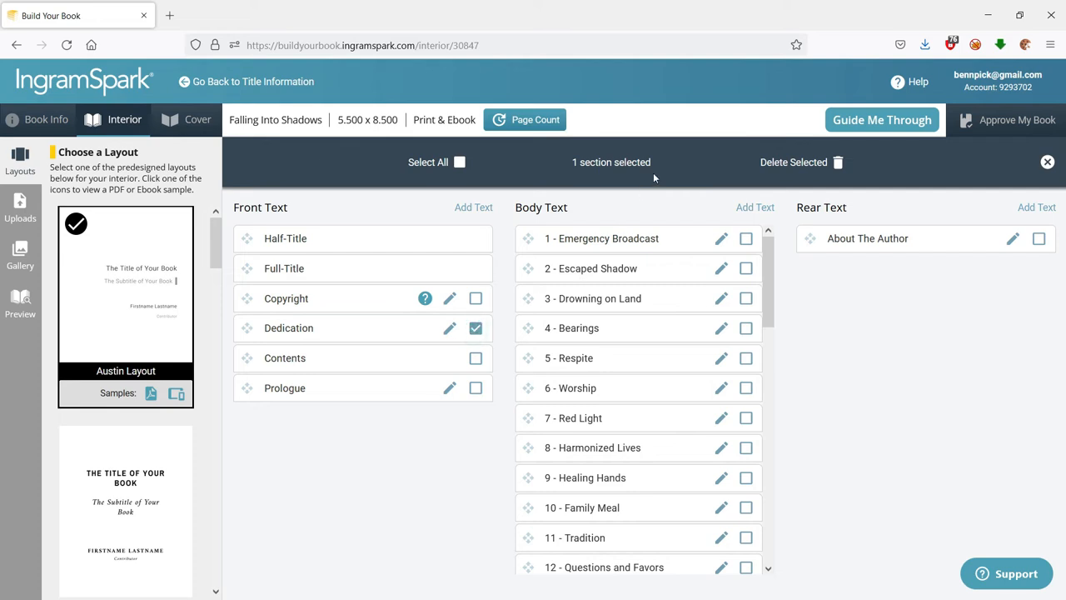
left_click(813, 166)
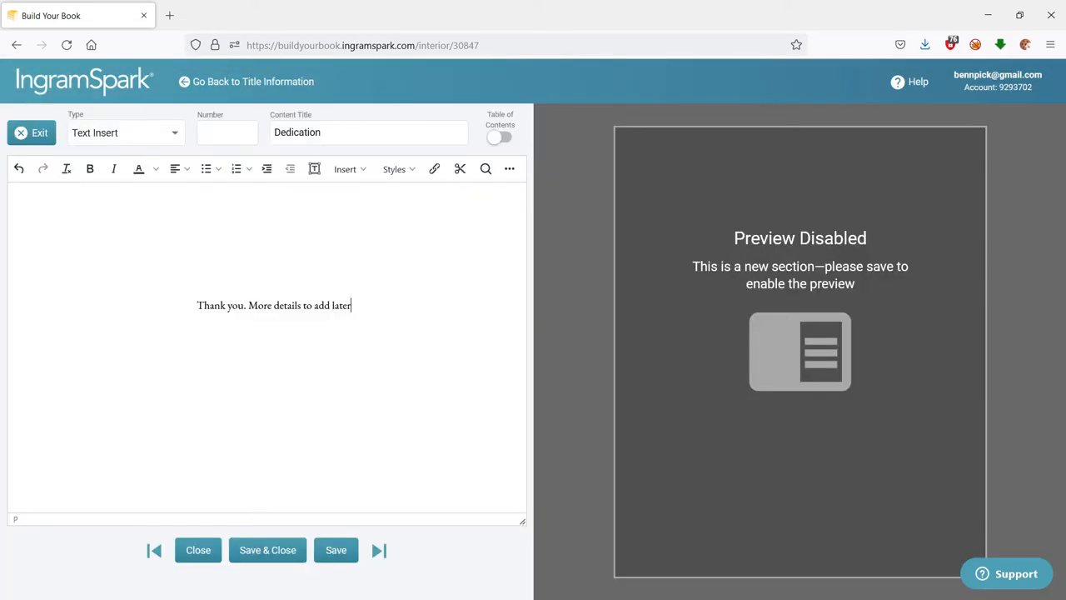
type(".")
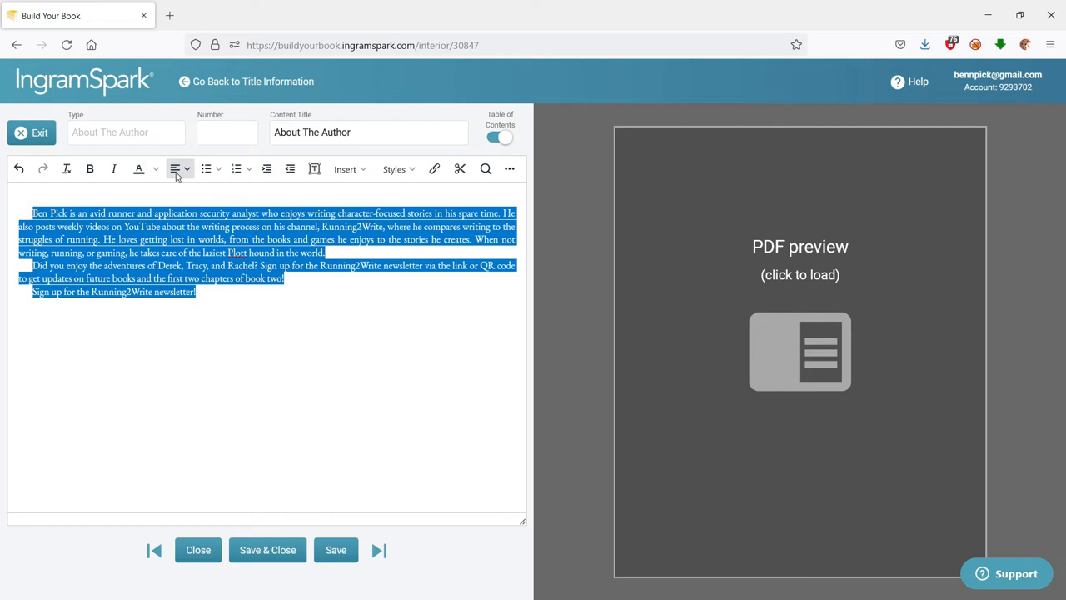
Center all the About The Author text and insert a blank line before the newsletter paragraph
left_click(175, 172)
left_click(192, 238)
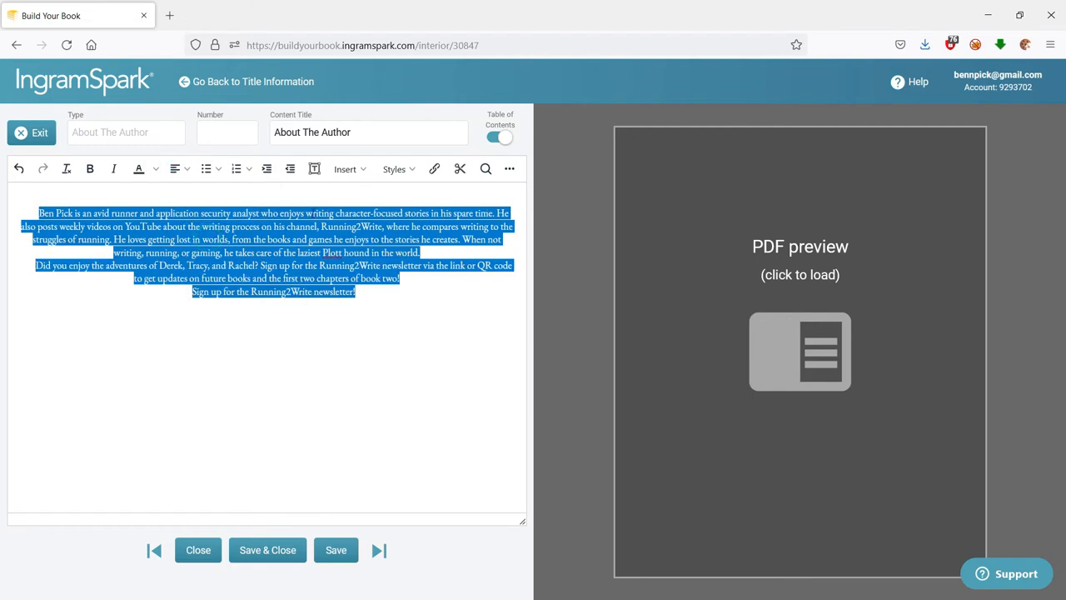
left_click(303, 201)
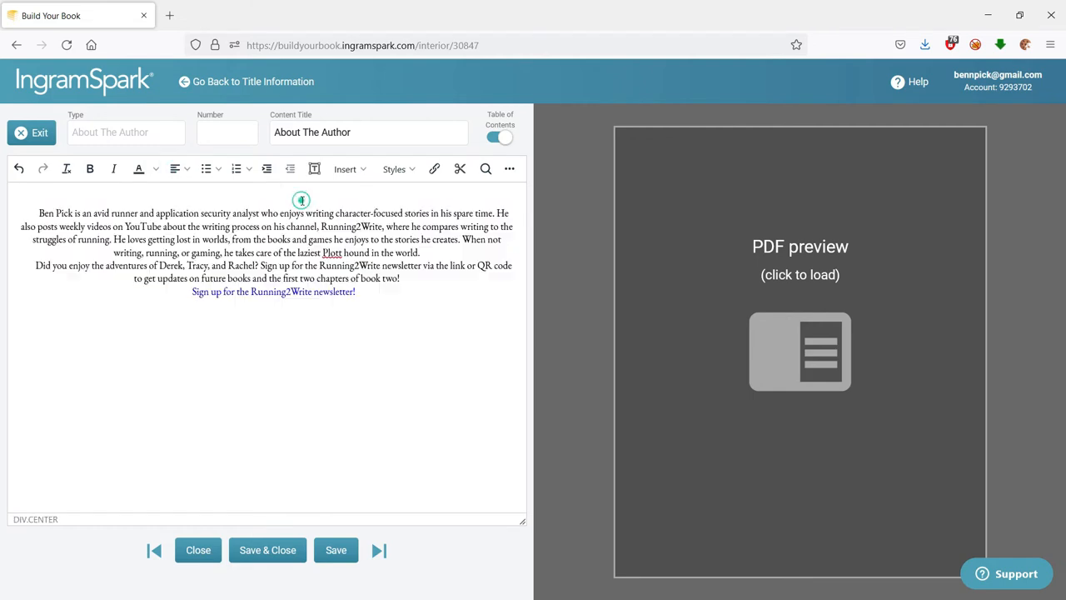
left_click(458, 251)
key("Return")
Insert the author photo above the biography and the QR code below the newsletter link, both as small centered images
left_click(345, 168)
left_click(369, 193)
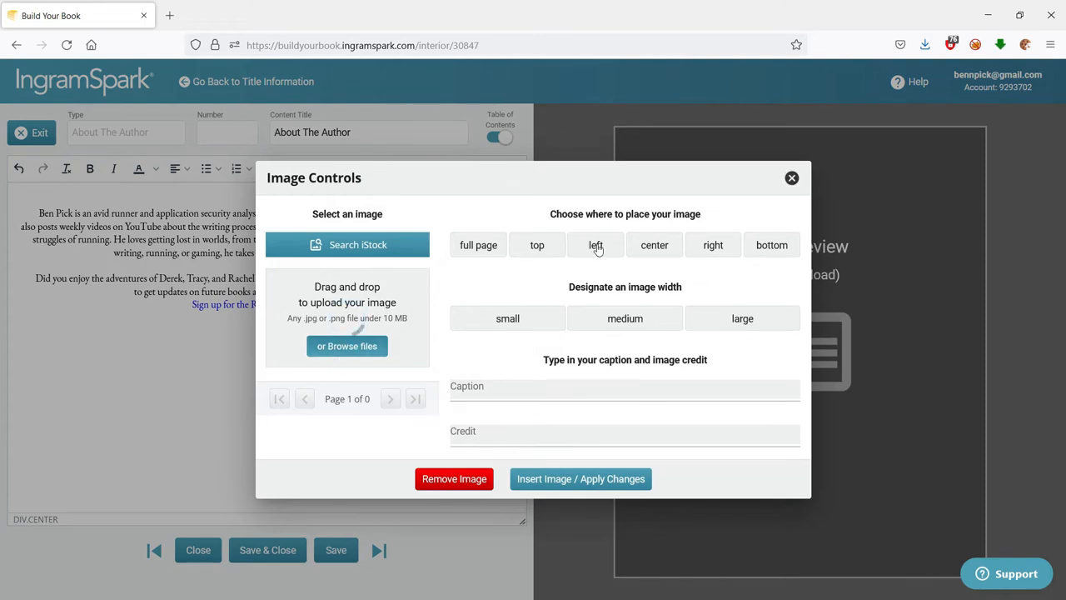
left_click(648, 246)
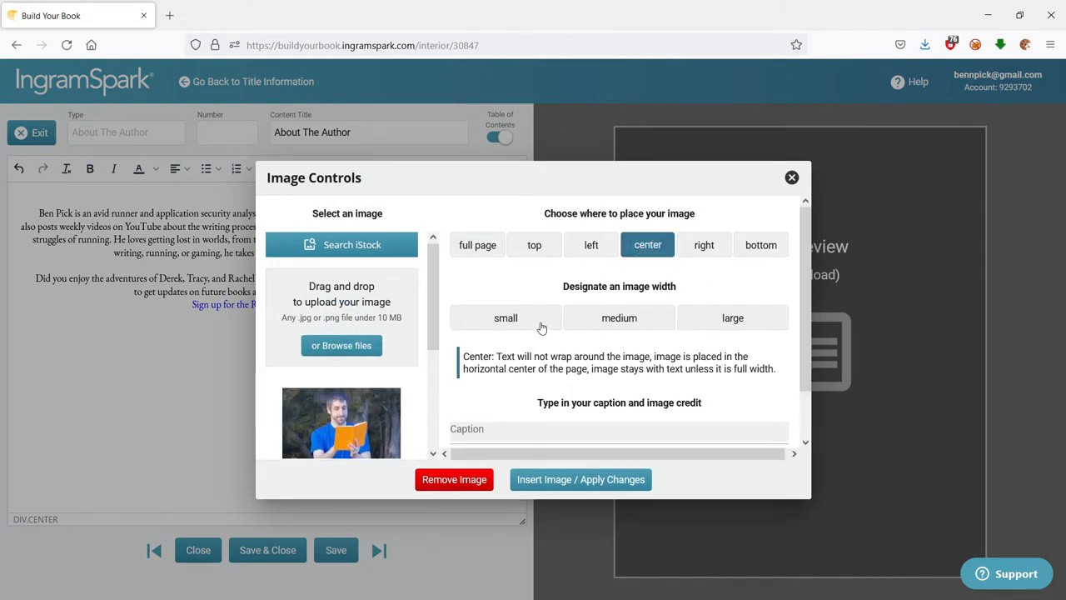
left_click(505, 318)
left_click(549, 481)
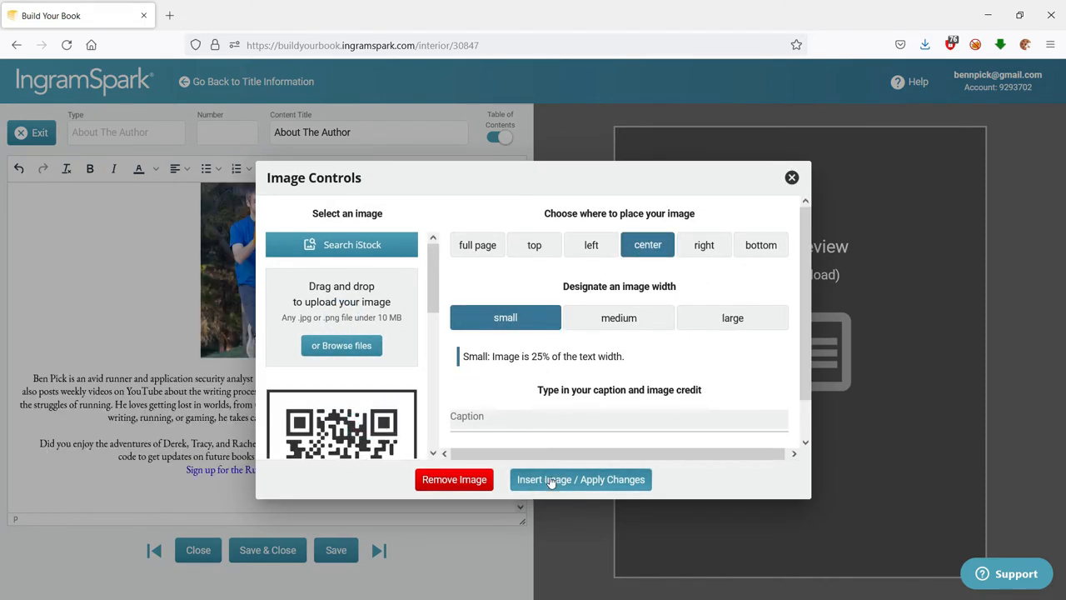
Save the About The Author section, check its page preview and close the section
scroll(401, 390, "down", 3)
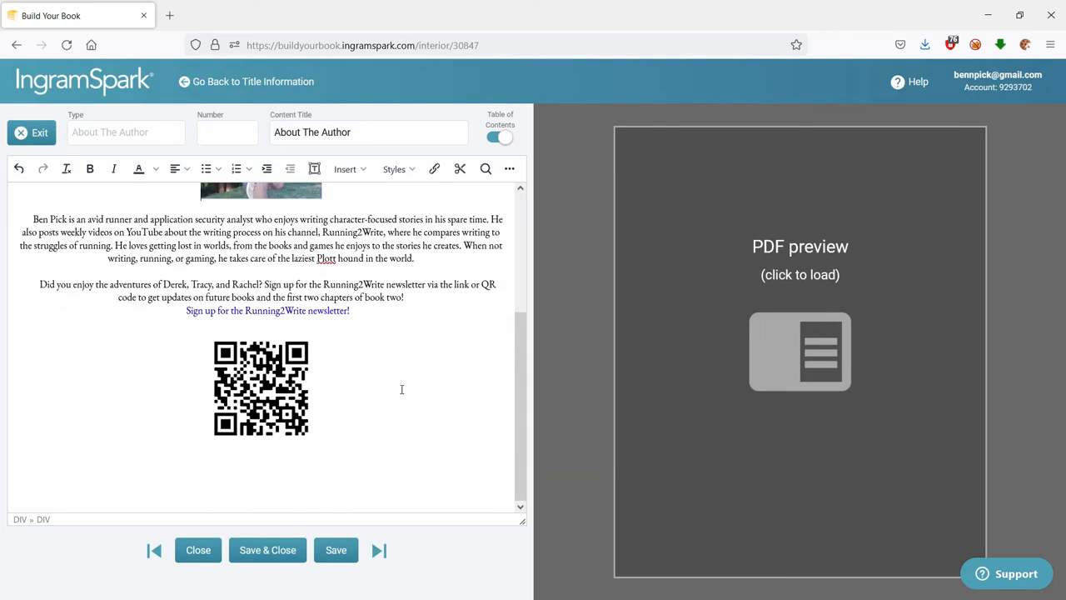
left_click(337, 550)
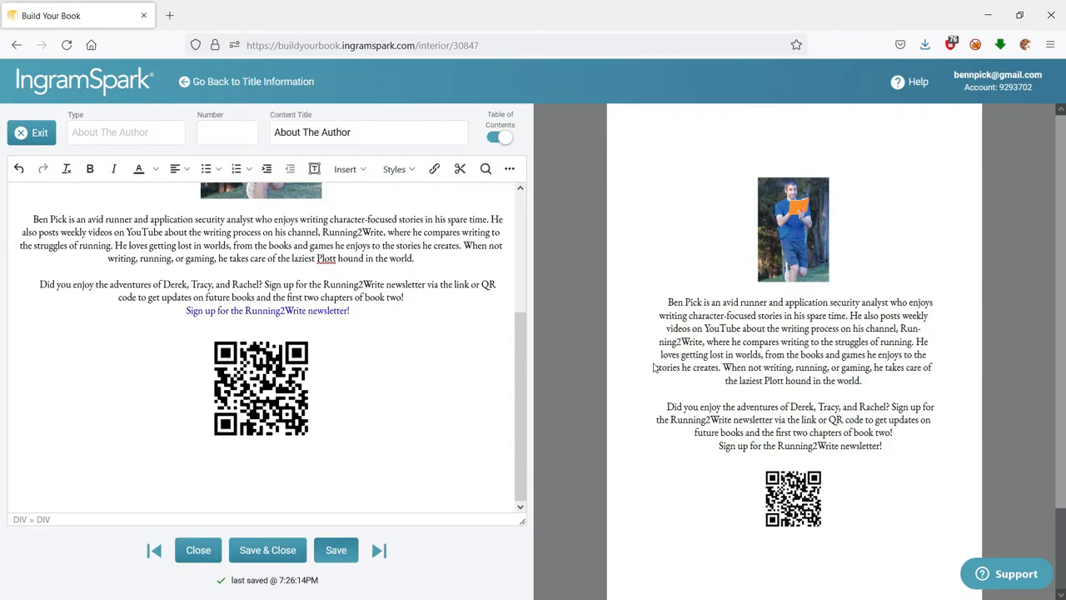
scroll(703, 376, "down", 2)
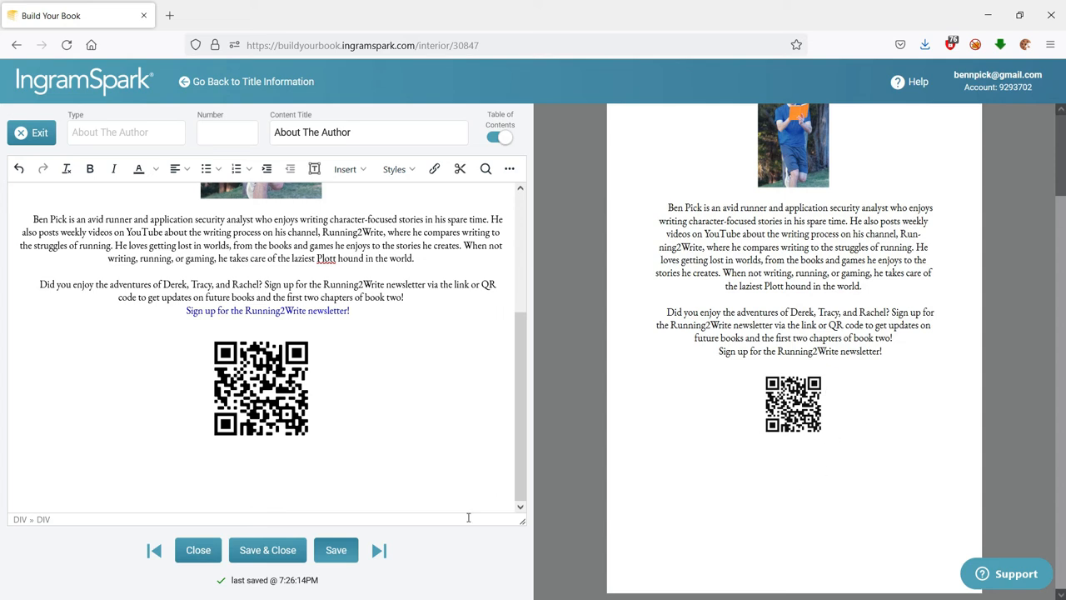
left_click(267, 550)
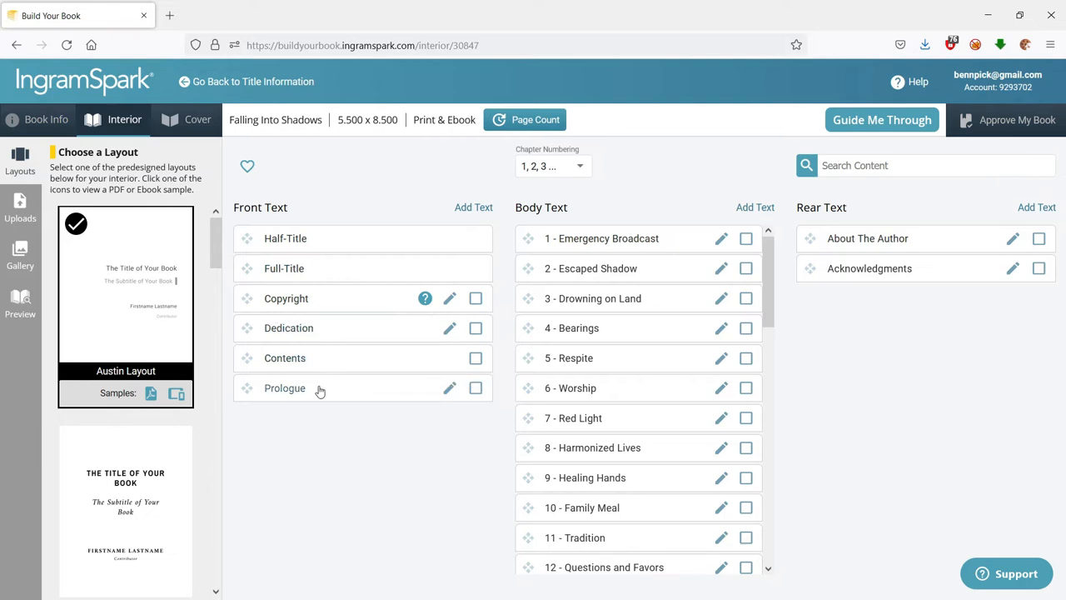
Move Acknowledgments above About The Author in the rear text, and close the reopened About The Author section
left_click_drag(807, 271, 805, 235)
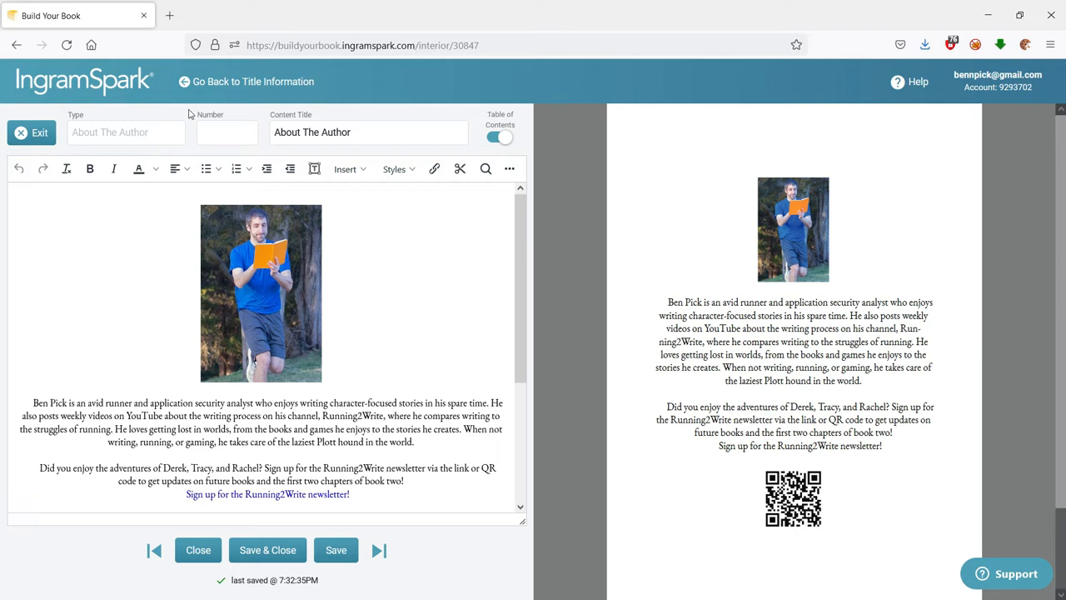
left_click(199, 550)
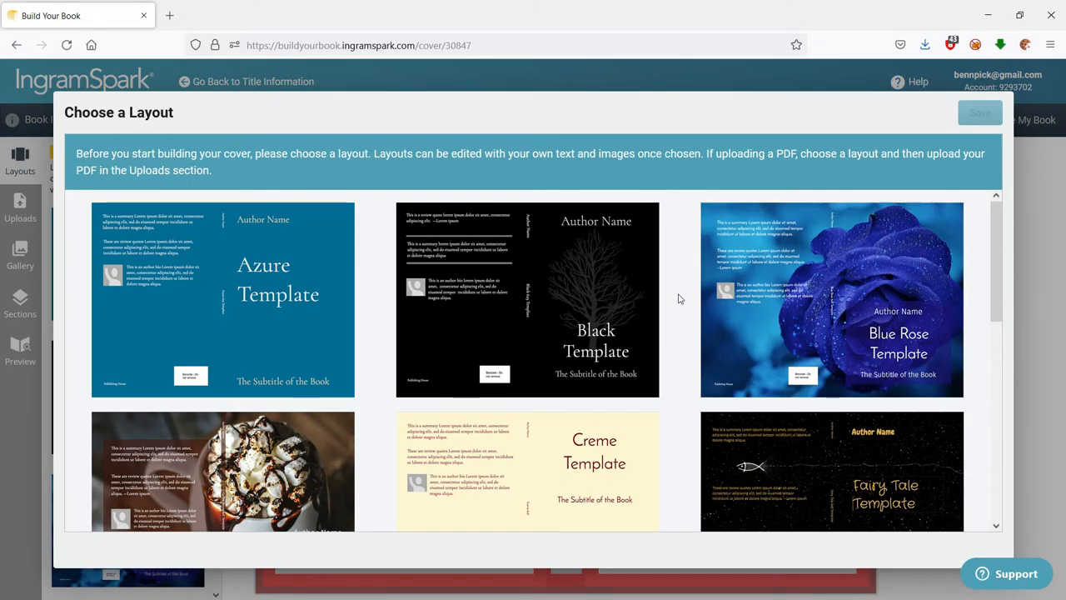
Choose the Azure Template as the book's cover layout and save the choice
left_click(302, 319)
left_click(979, 113)
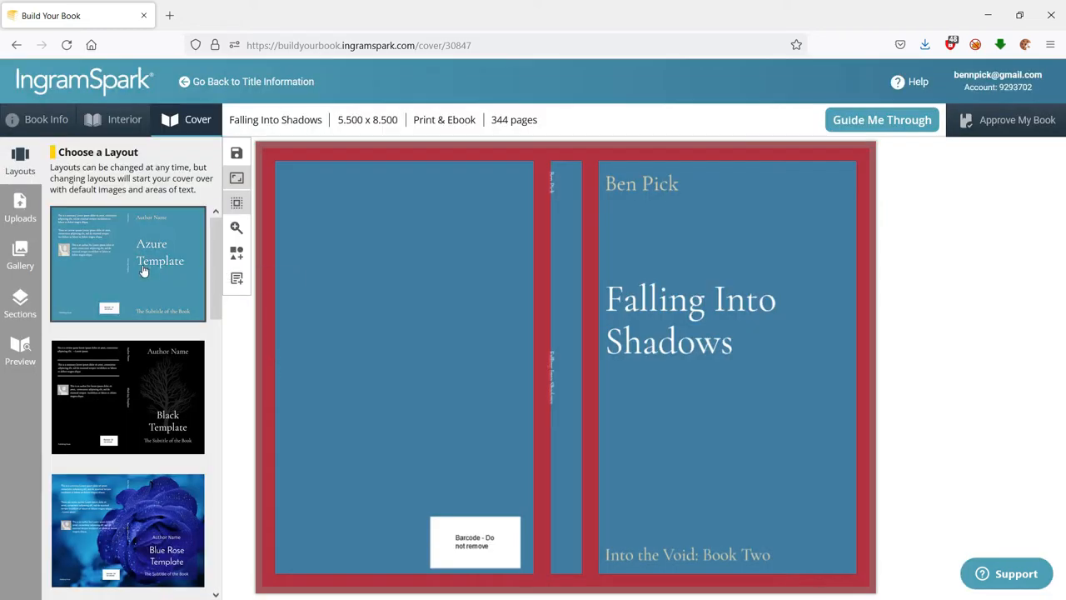
Hide the barcode placeholder on the back cover
left_click(490, 553)
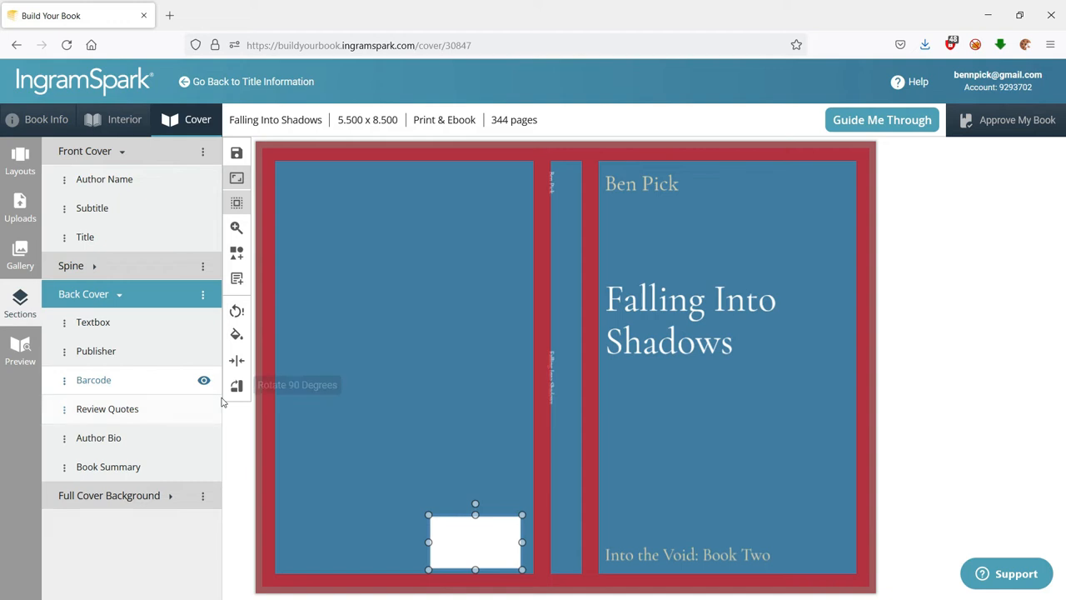
left_click(203, 380)
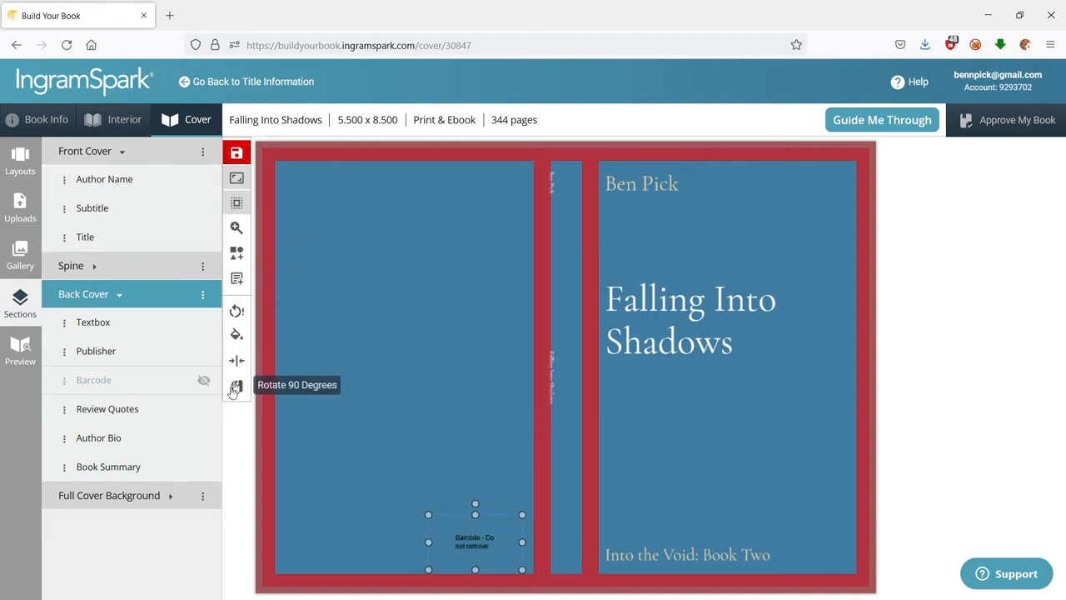
Upload FallingThrough_cover_paperback_final.jpg as the full cover background, turn off the element outlines and save the cover
left_click(15, 220)
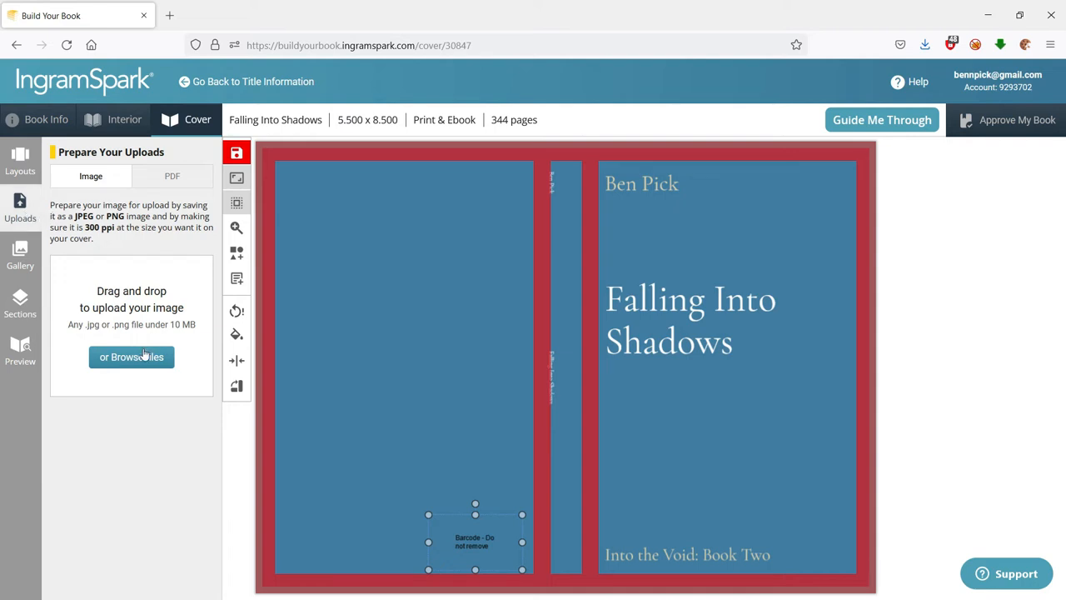
left_click(144, 364)
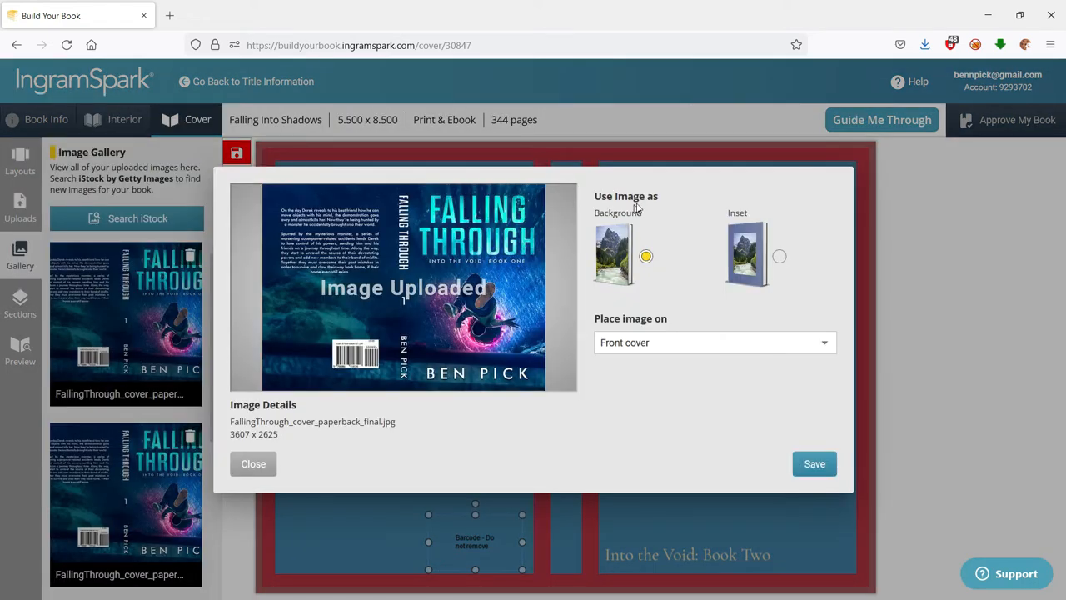
left_click(672, 345)
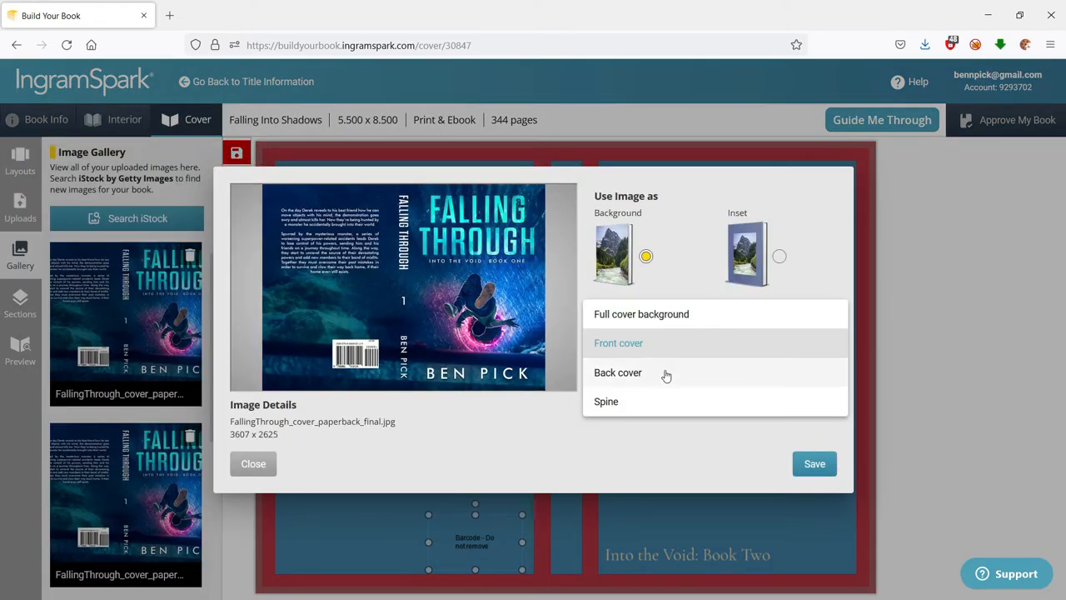
left_click(667, 318)
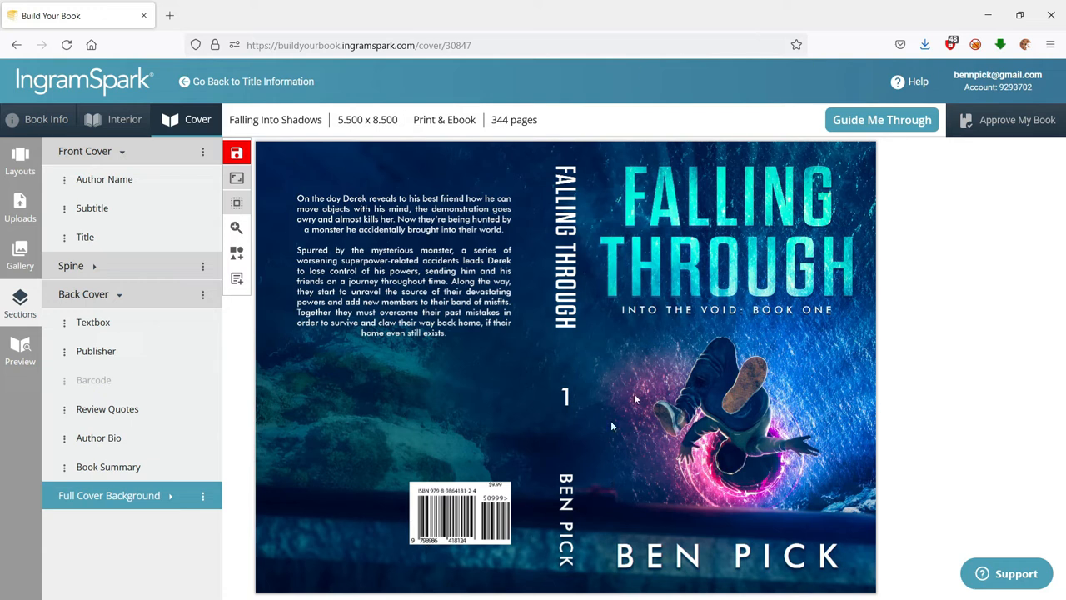
left_click(235, 204)
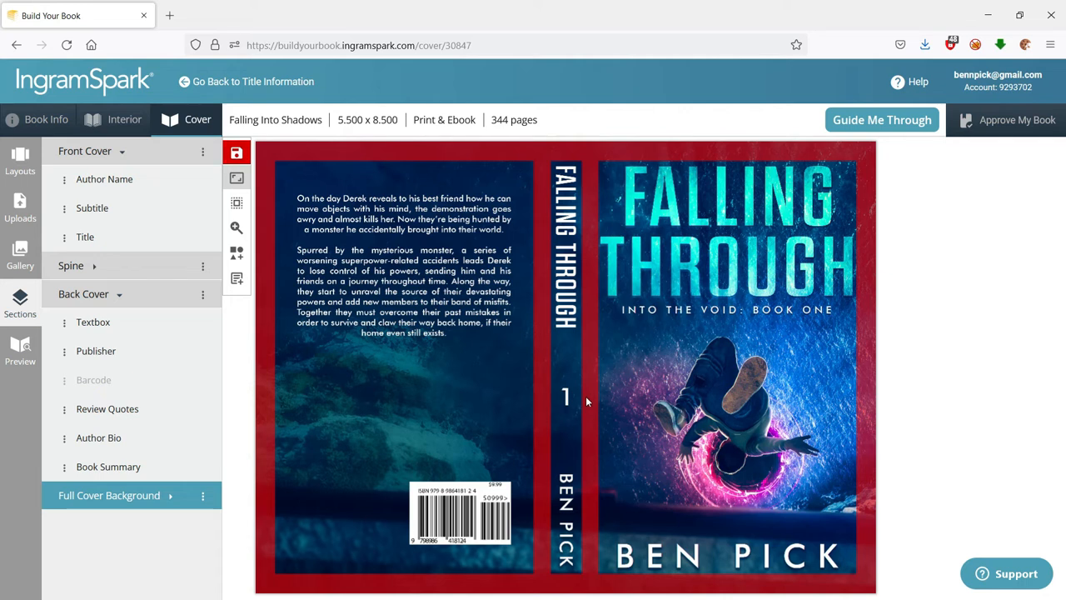
left_click(237, 152)
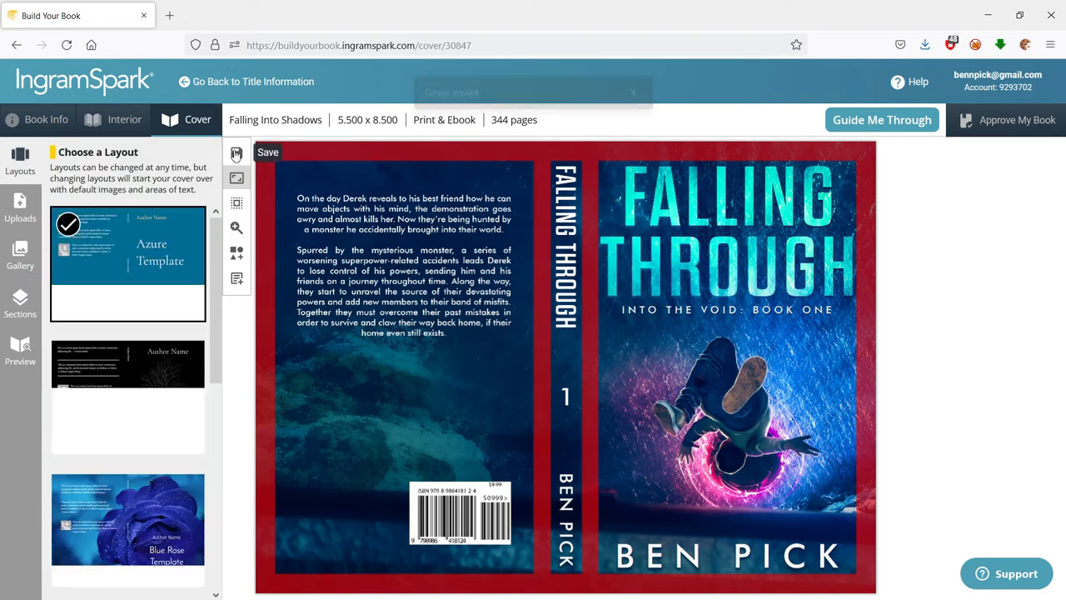
Start the book file approval, check the title and subtitle, and approve the book information
left_click(1023, 122)
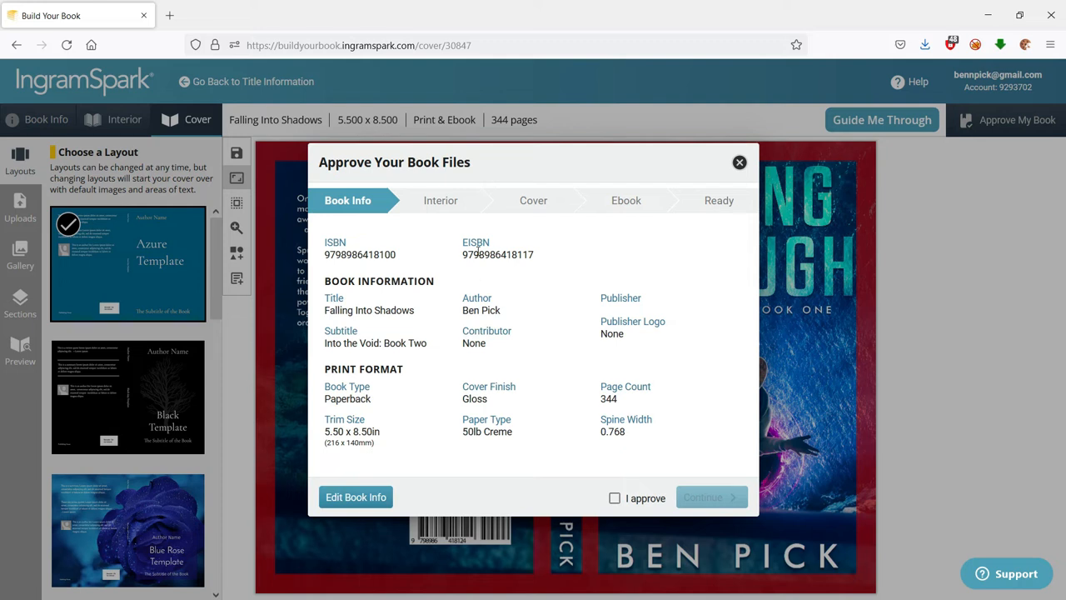
left_click_drag(420, 313, 317, 317)
left_click(428, 315)
double_click(418, 342)
left_click(615, 499)
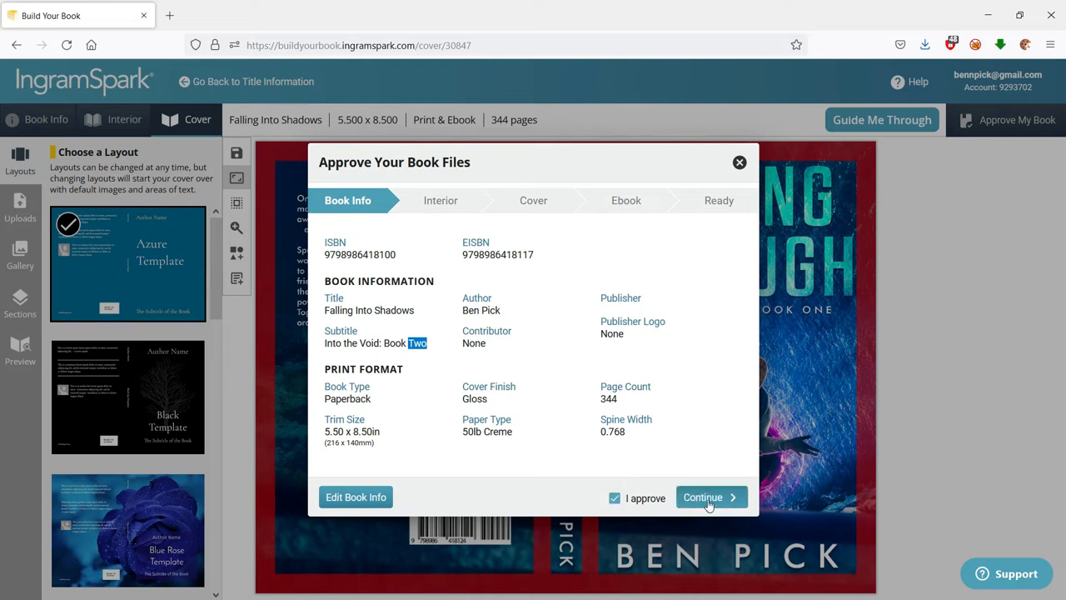
left_click(707, 498)
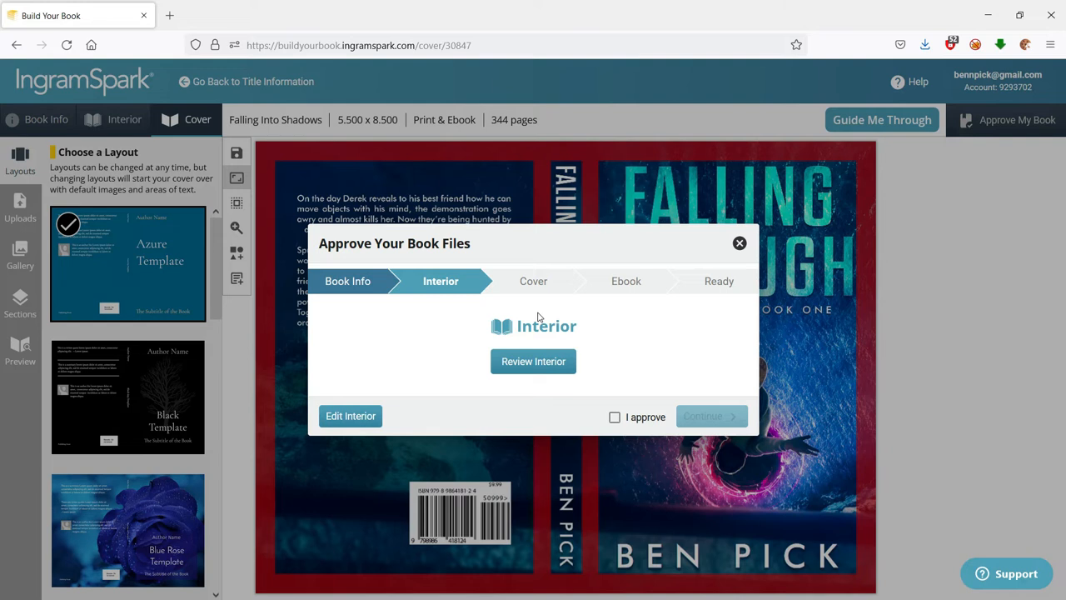
Review the interior proof, examining the title, copyright, dedication and contents pages, the acknowledgments, and the author biography with its photo and QR code
left_click(530, 363)
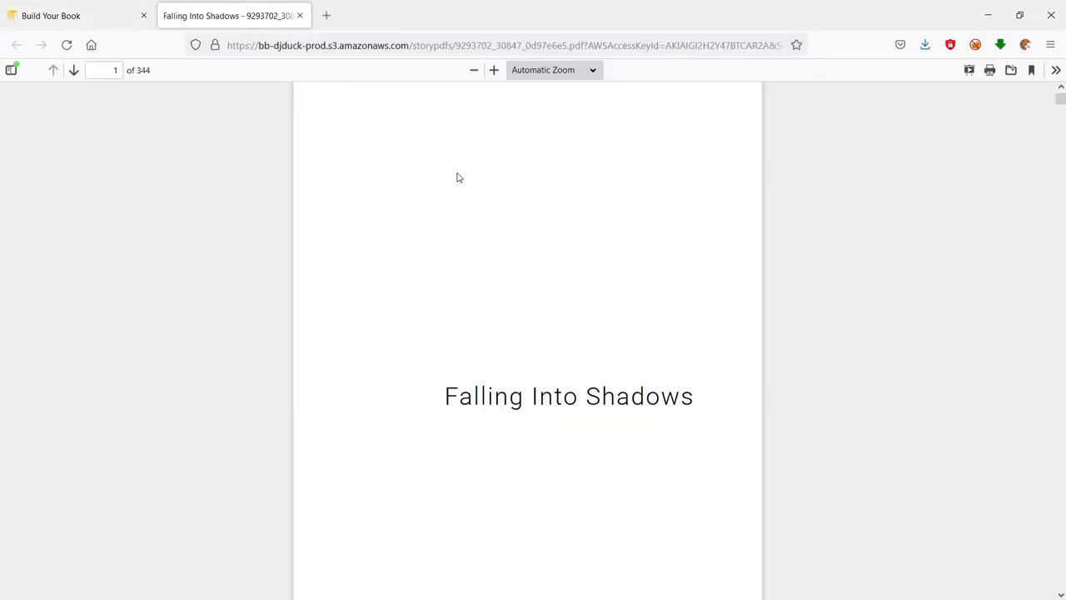
scroll(457, 178, "down", 4)
scroll(457, 177, "down", 20)
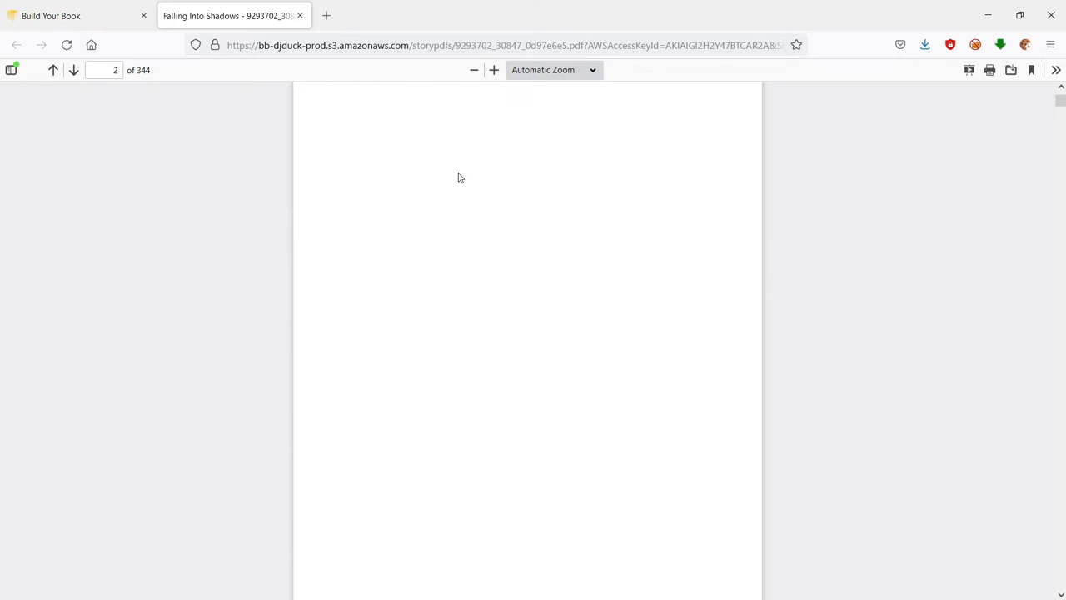
scroll(458, 178, "down", 6)
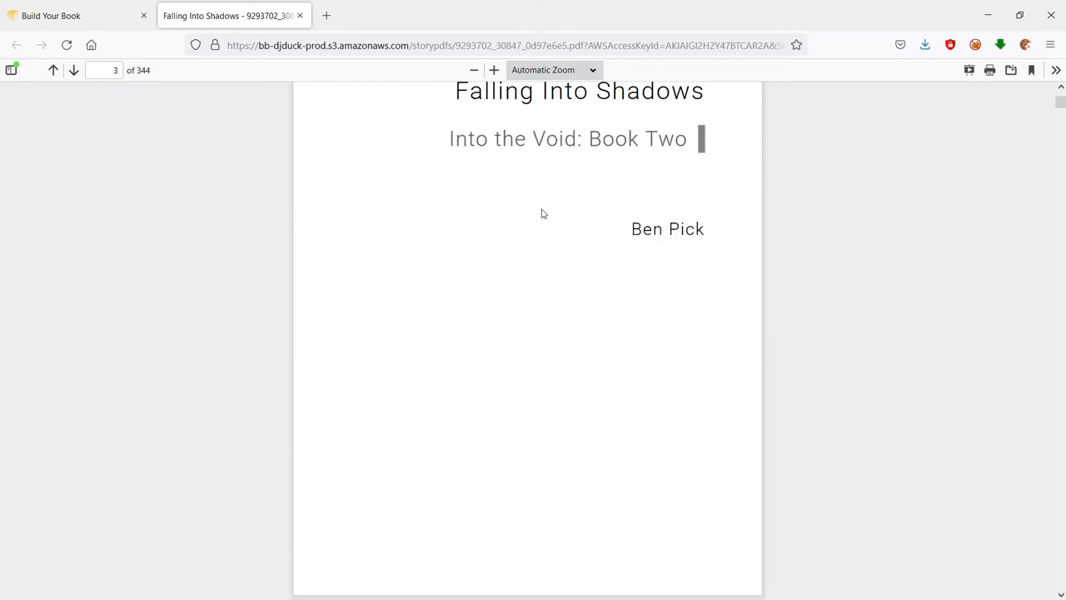
scroll(656, 242, "down", 17)
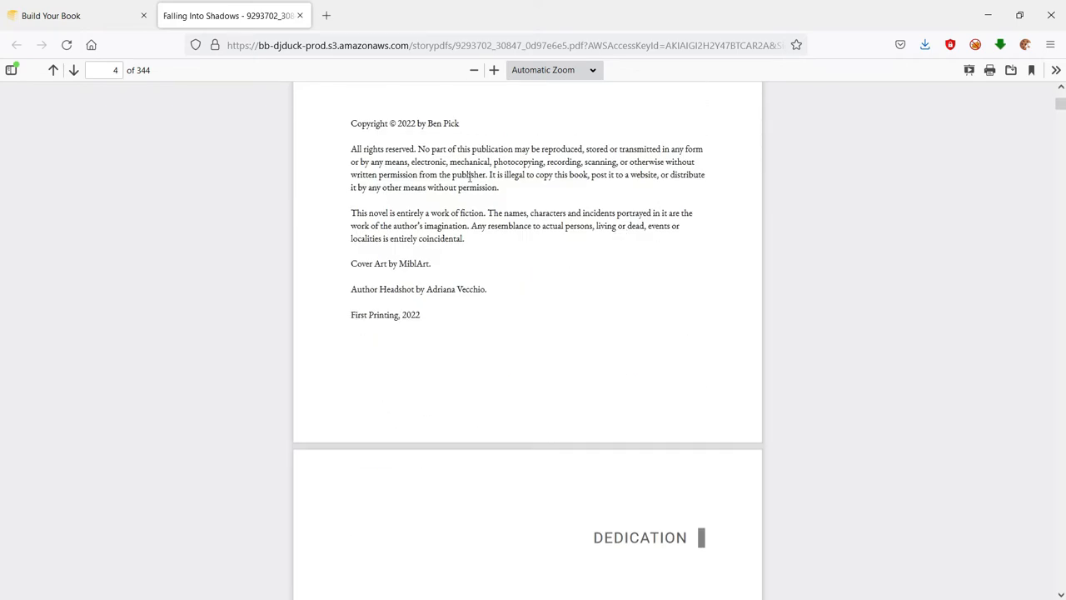
scroll(502, 276, "down", 8)
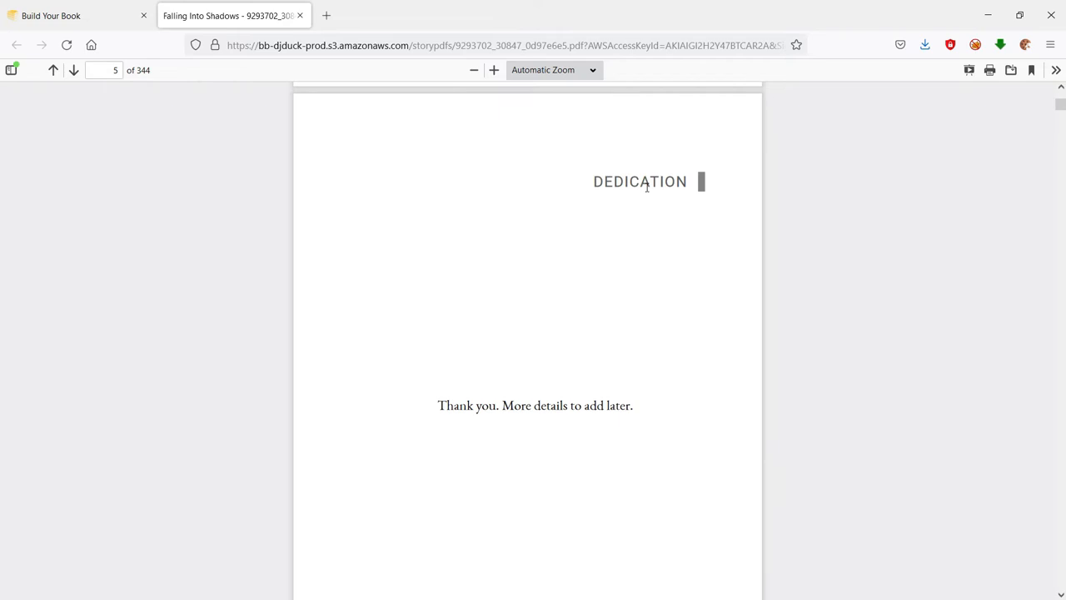
left_click_drag(594, 181, 682, 182)
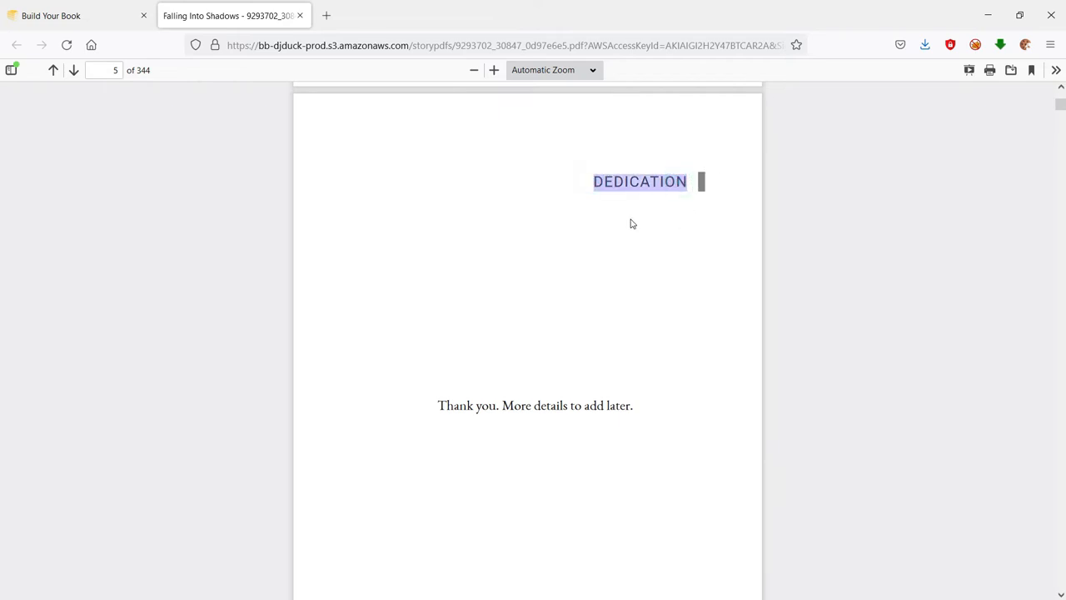
scroll(631, 223, "down", 20)
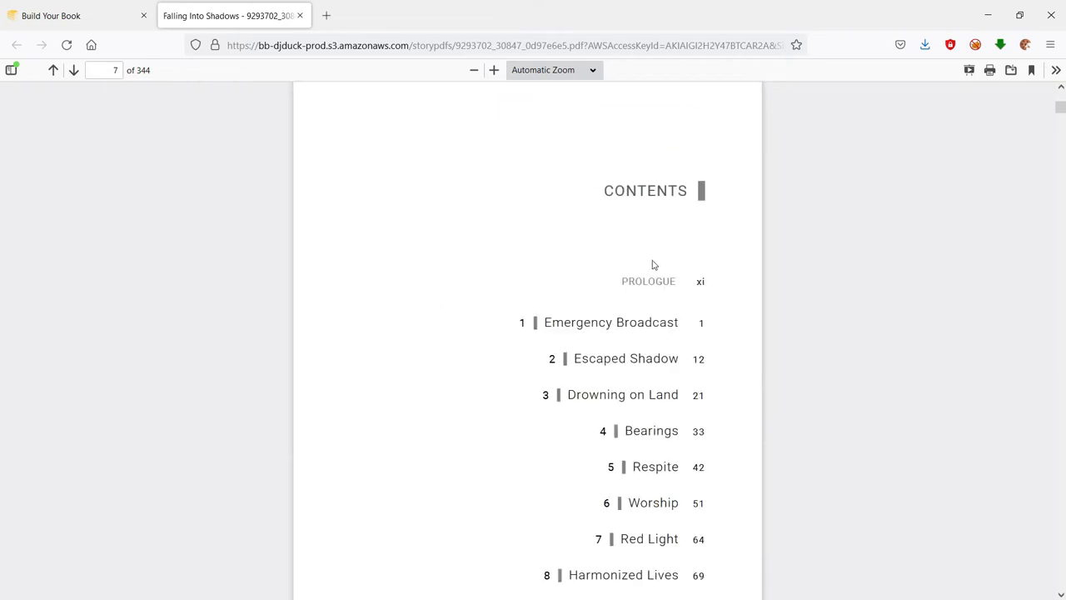
scroll(645, 329, "down", 20)
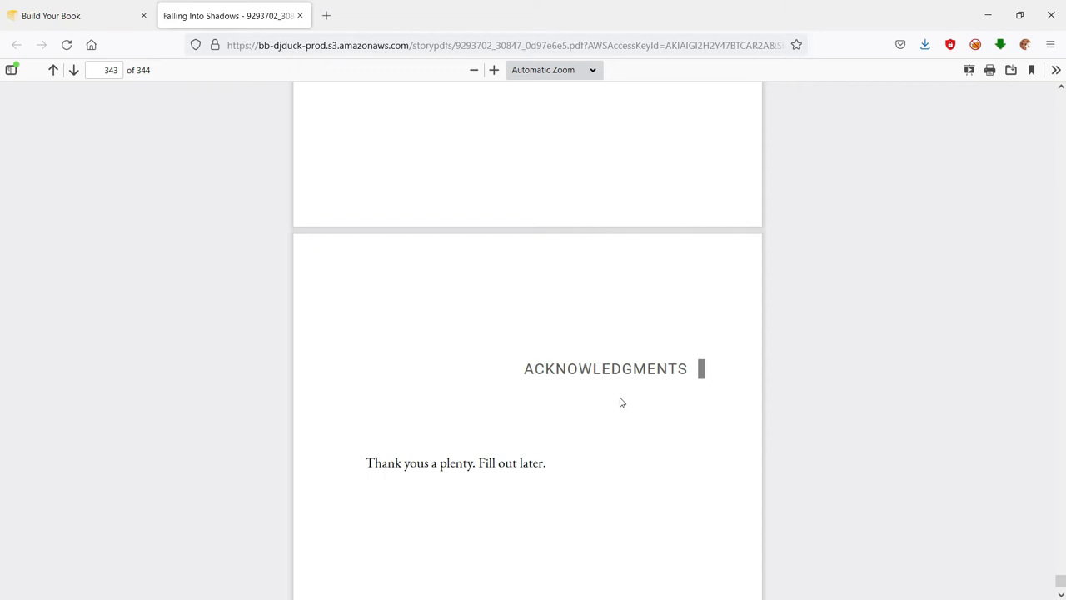
scroll(627, 412, "down", 3)
scroll(627, 412, "down", 10)
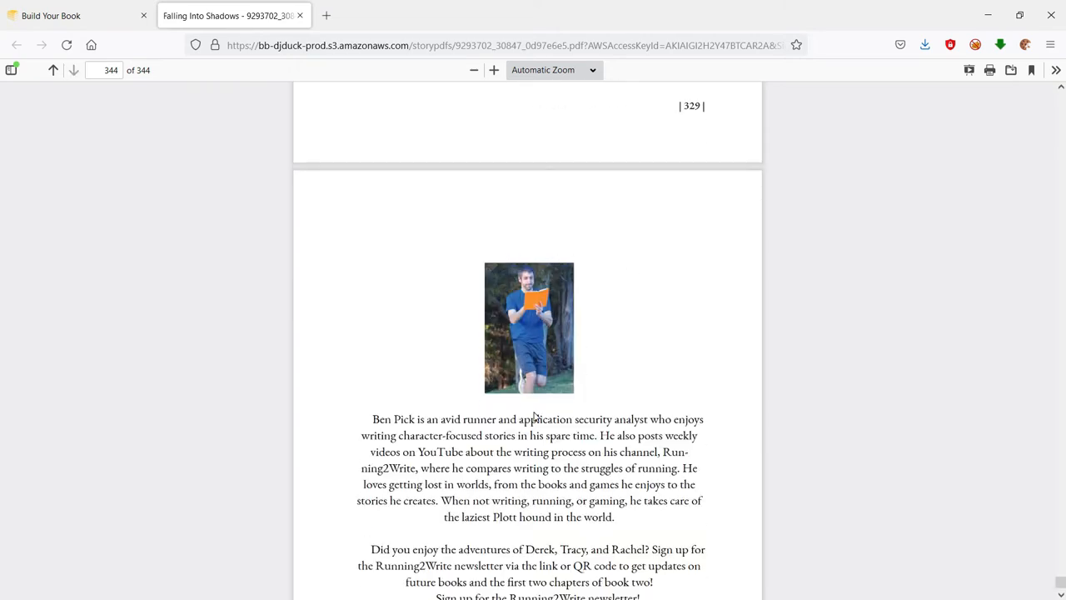
scroll(535, 416, "down", 3)
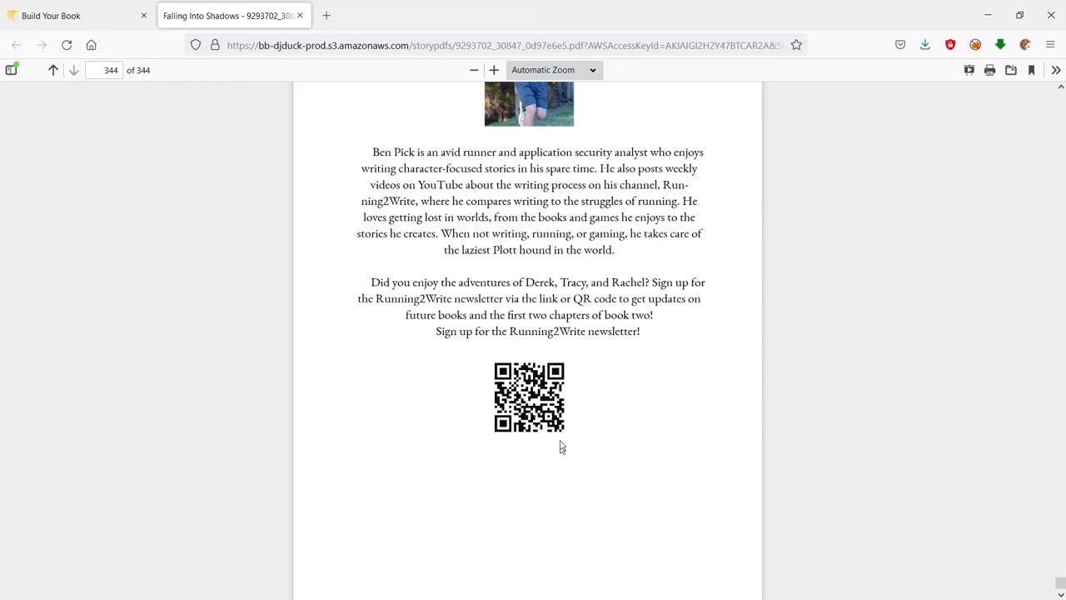
scroll(563, 436, "down", 1)
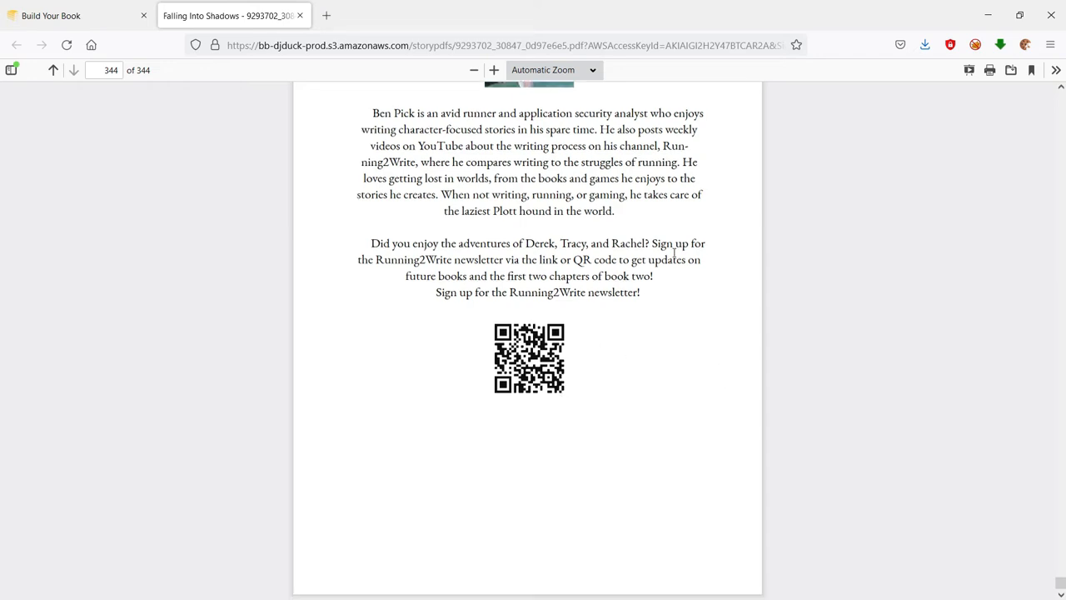
scroll(642, 254, "up", 4)
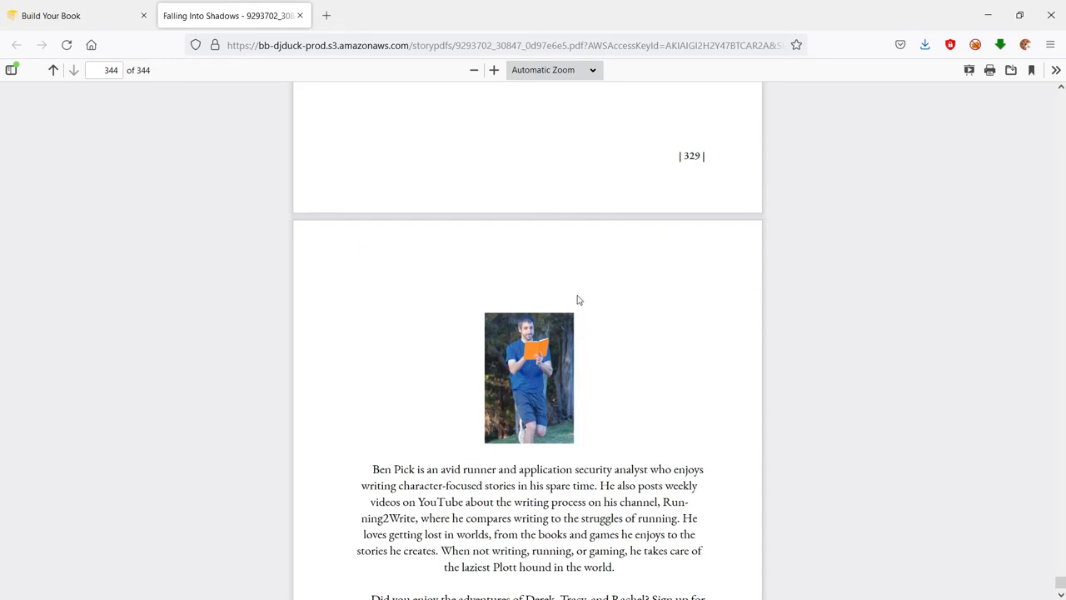
scroll(588, 295, "down", 4)
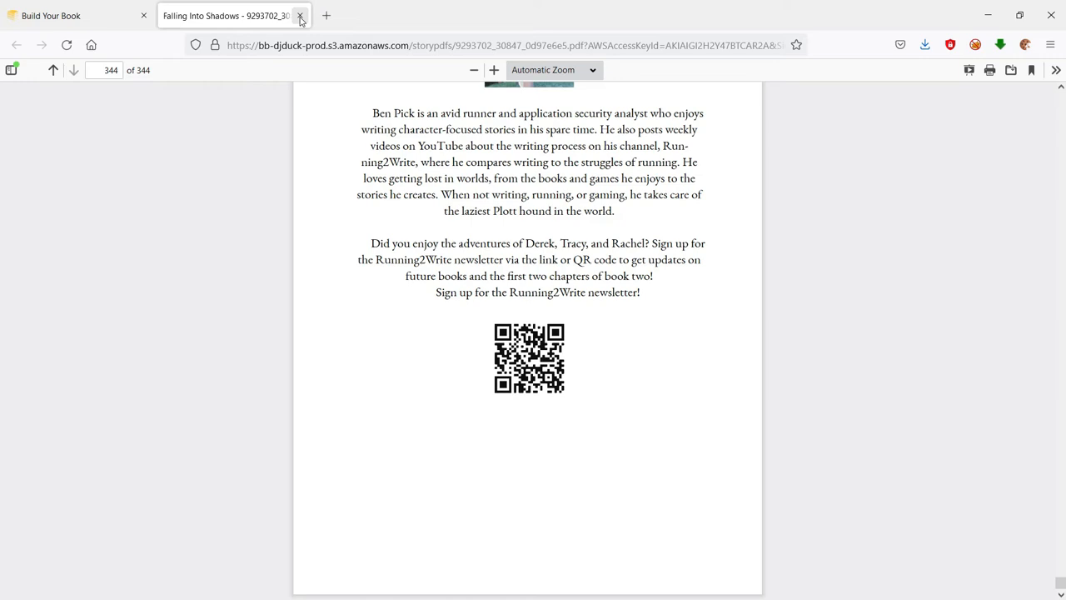
Return to the file approval and approve the book's interior
left_click(117, 21)
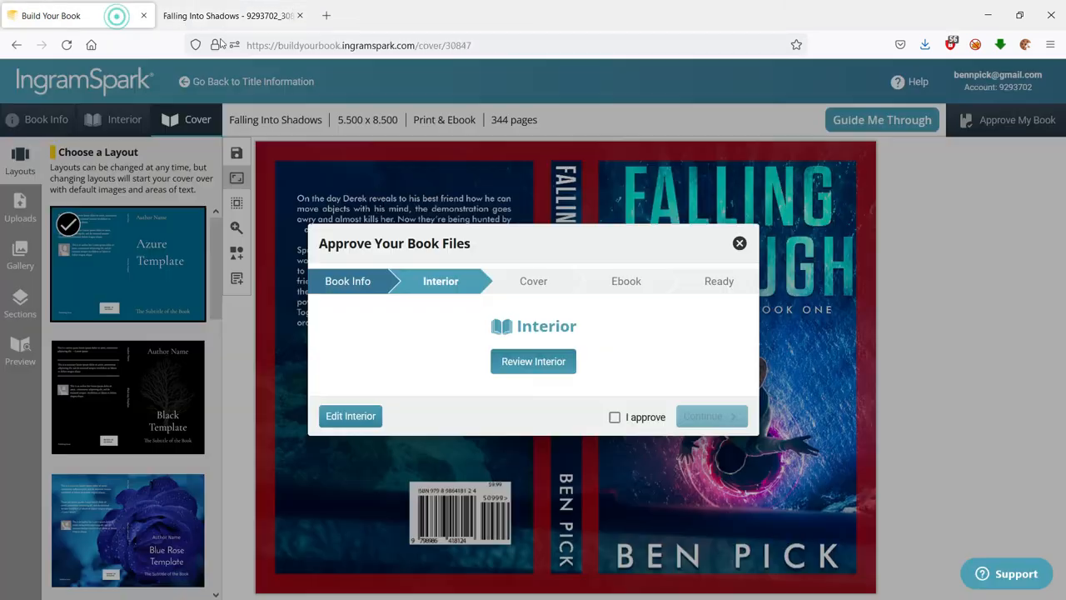
left_click(614, 417)
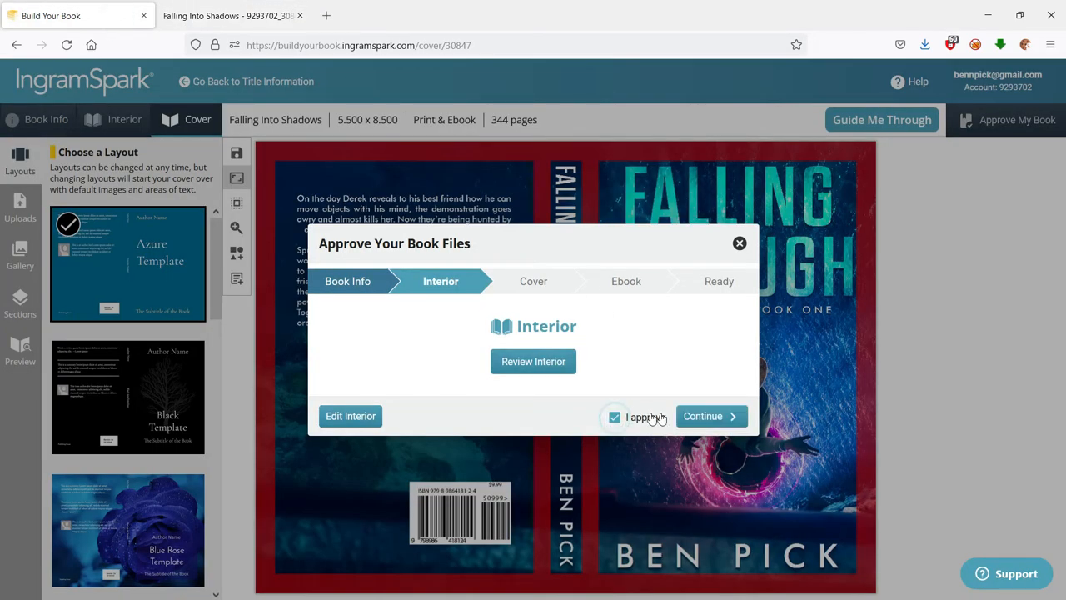
left_click(704, 416)
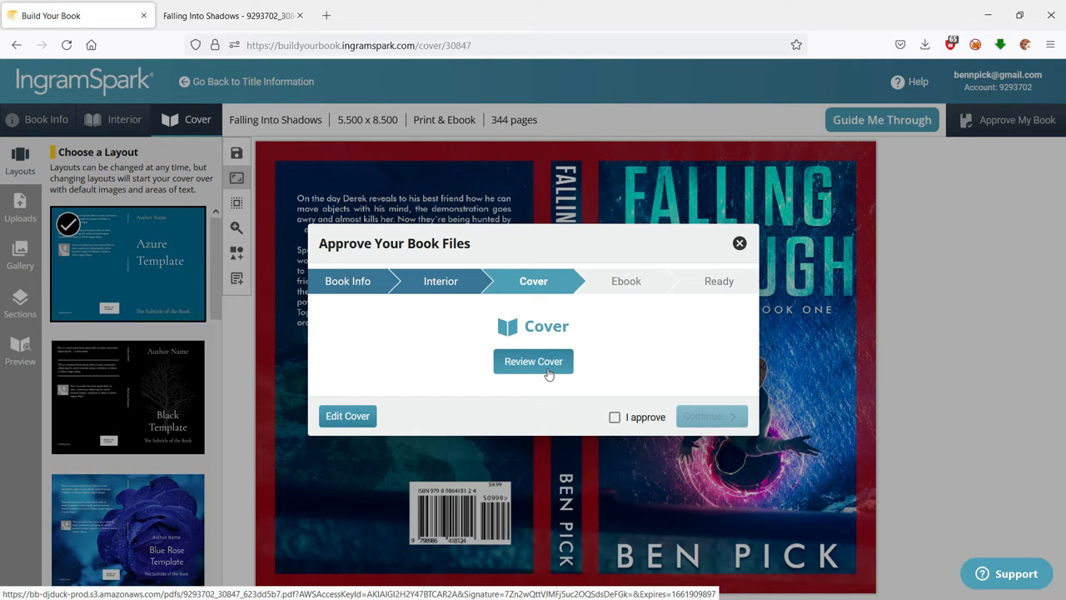
Review the cover proof for leftover template text and go back to editing the cover
left_click(549, 372)
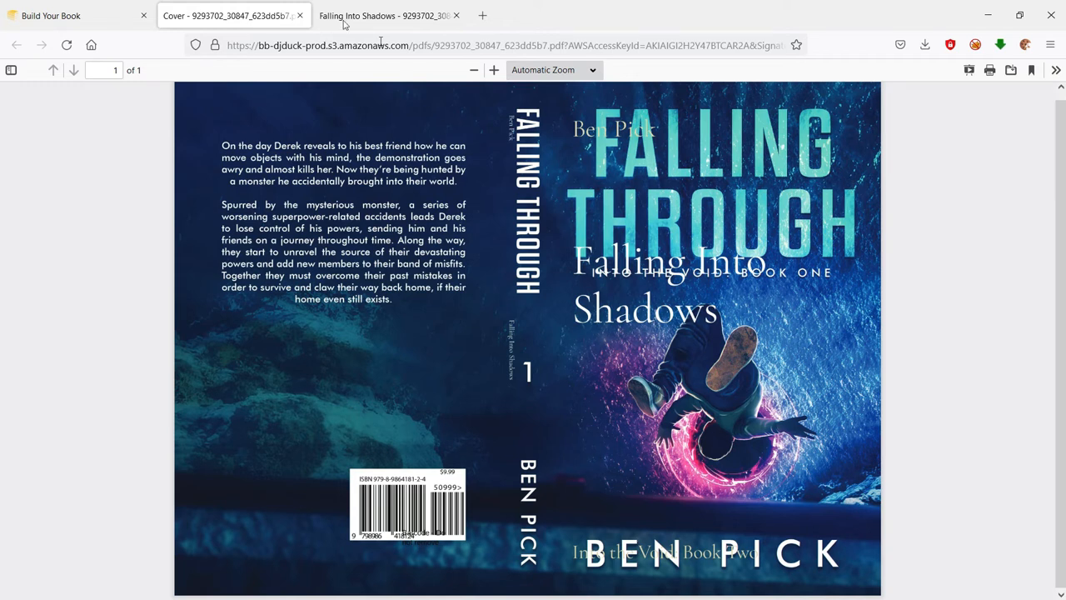
left_click(120, 10)
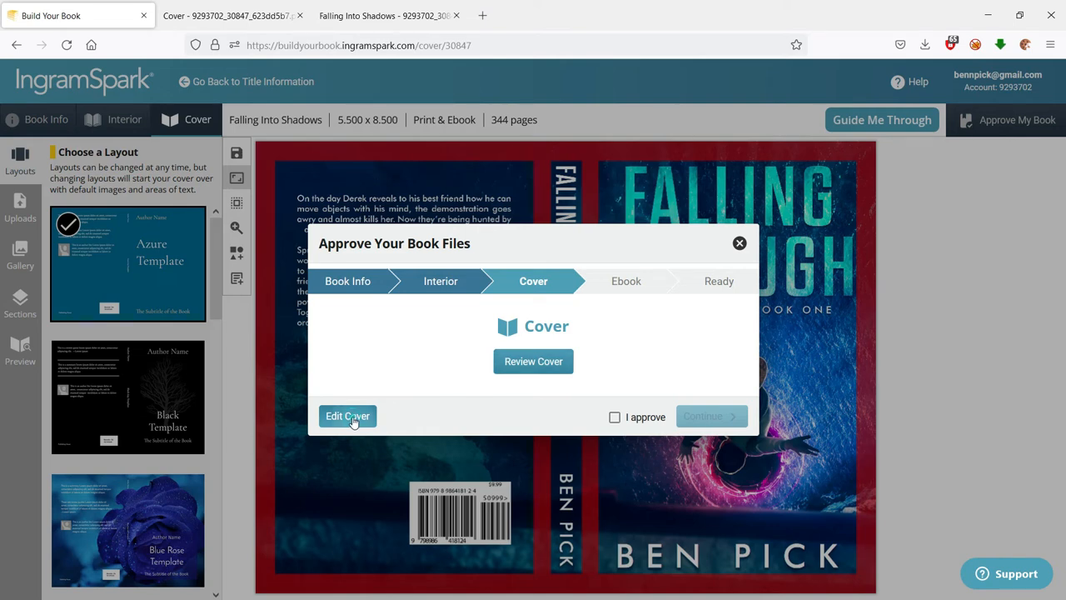
left_click(353, 419)
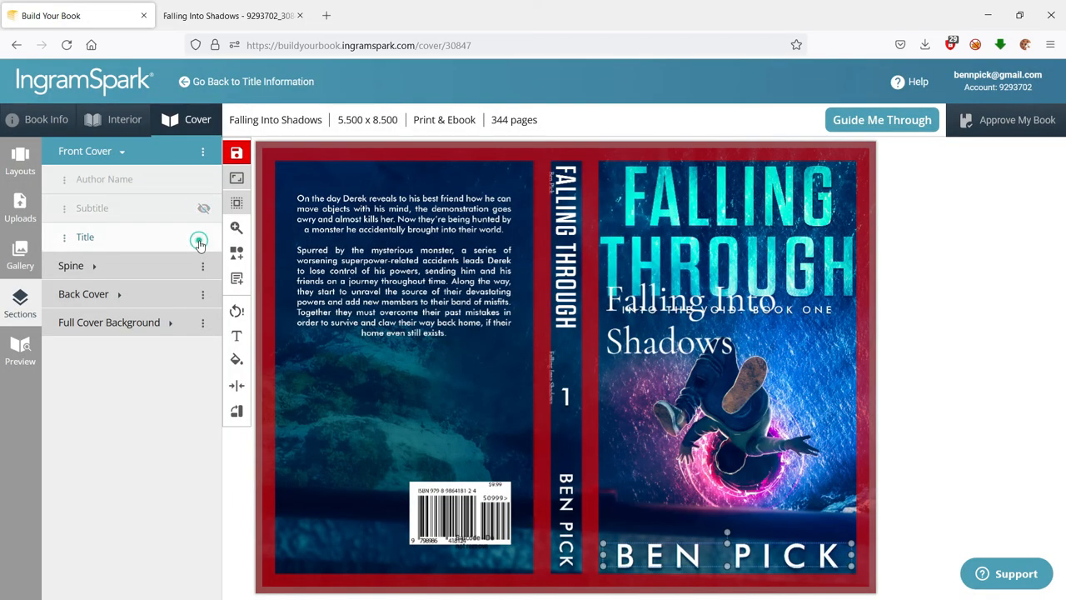
Hide the template's author name, subtitle and title on the front cover and the title and author name on the spine, and save the cover
left_click(203, 237)
left_click(130, 269)
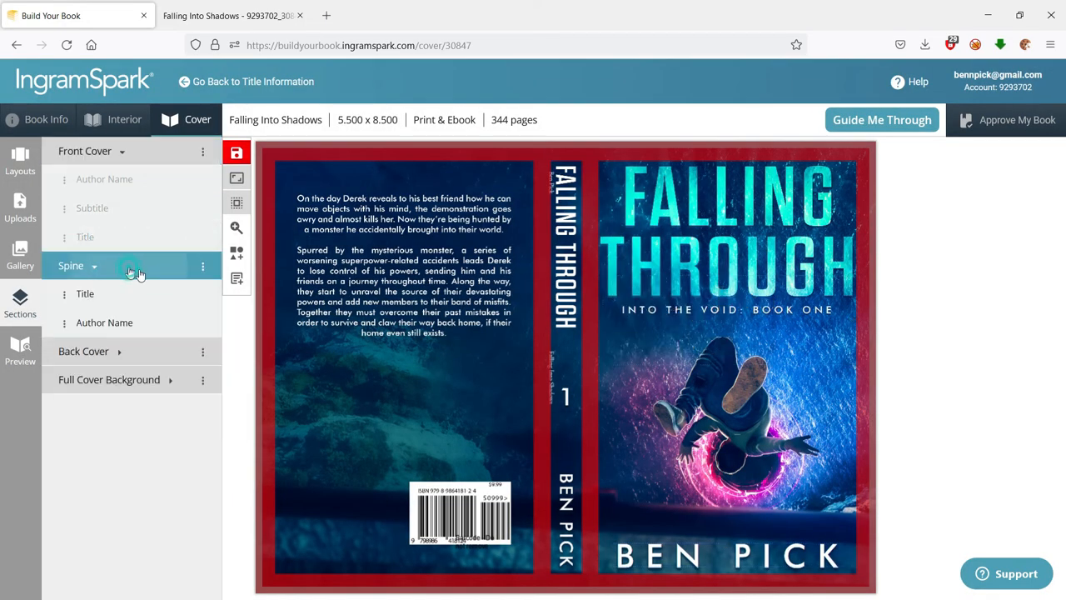
left_click(209, 299)
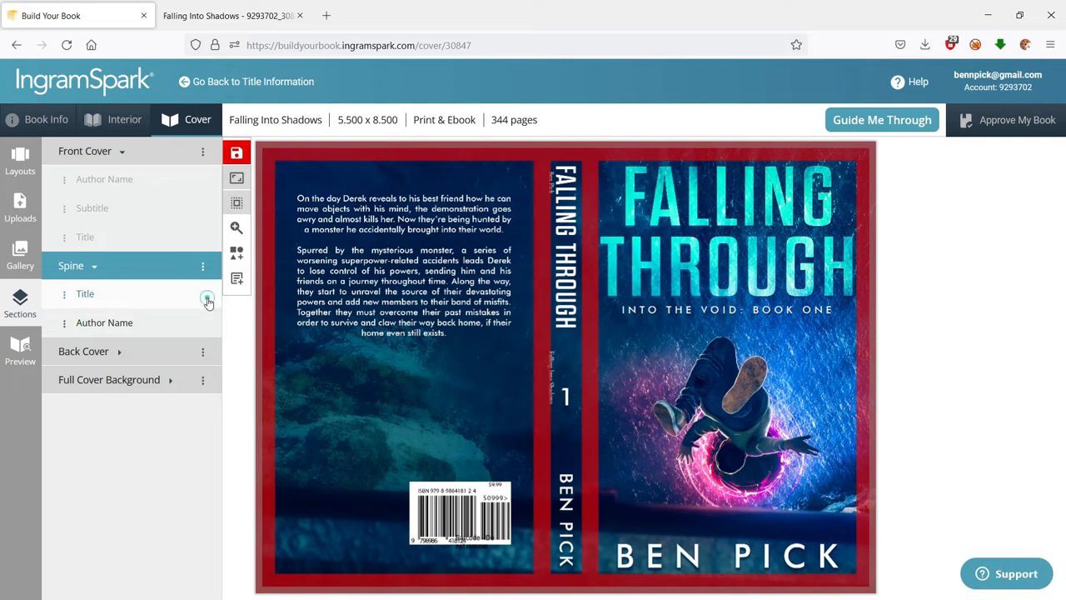
left_click(204, 295)
left_click(204, 323)
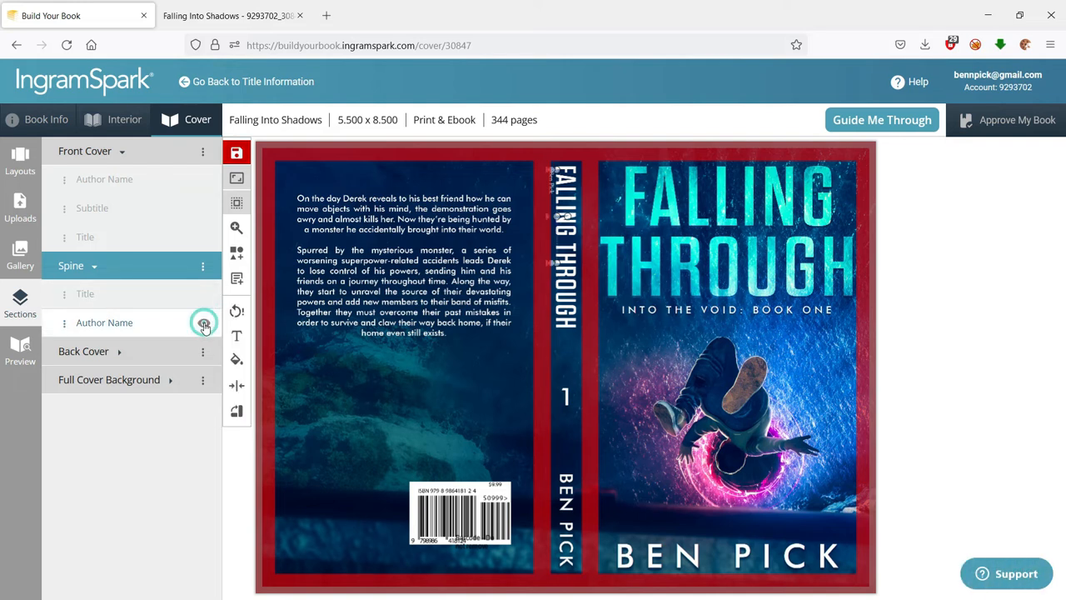
left_click(946, 158)
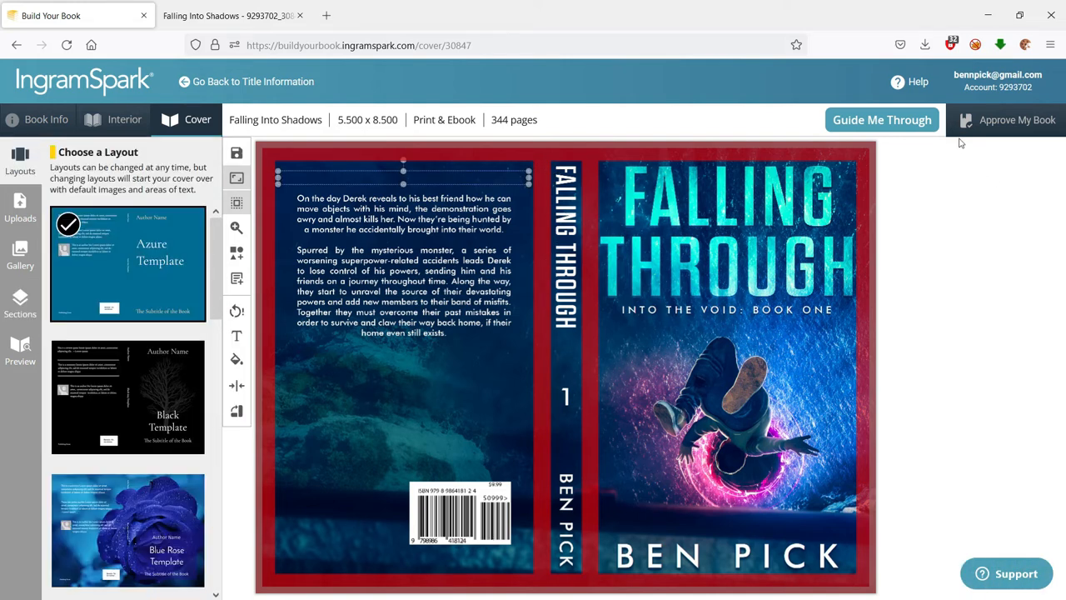
Restart the book file approval and approve the book information again
left_click(1004, 125)
left_click(615, 498)
left_click(683, 499)
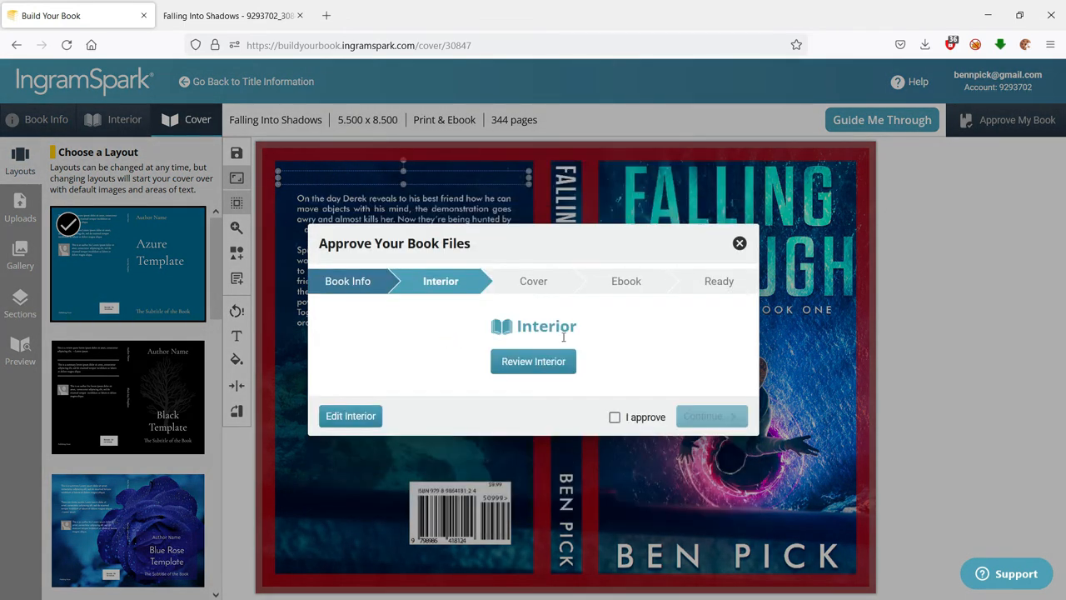
Approve the book's interior, and review the cover proof and approve the cover
left_click(615, 418)
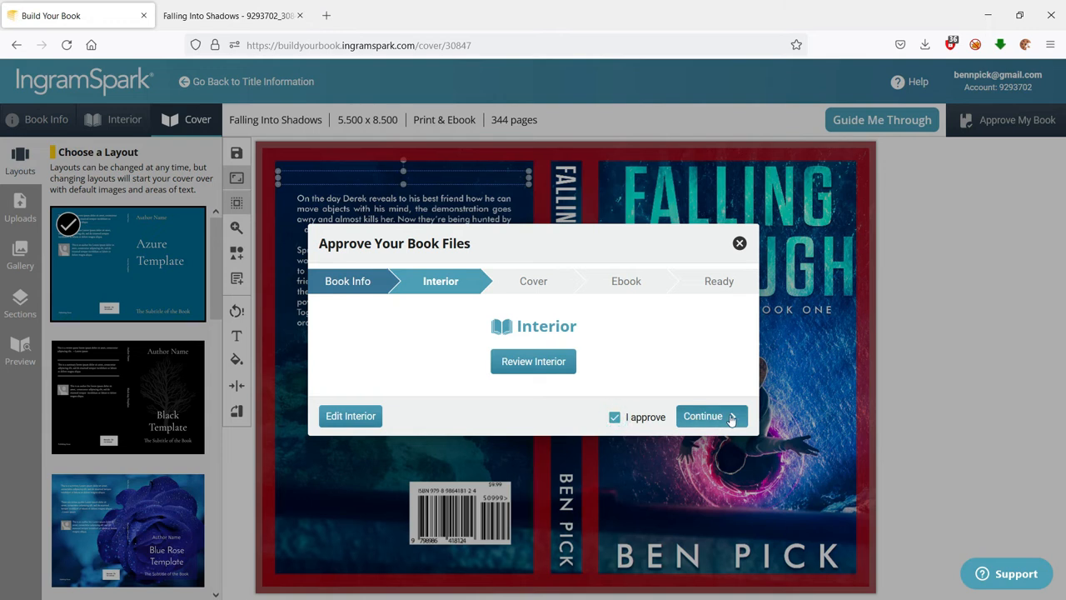
left_click(725, 418)
left_click(554, 361)
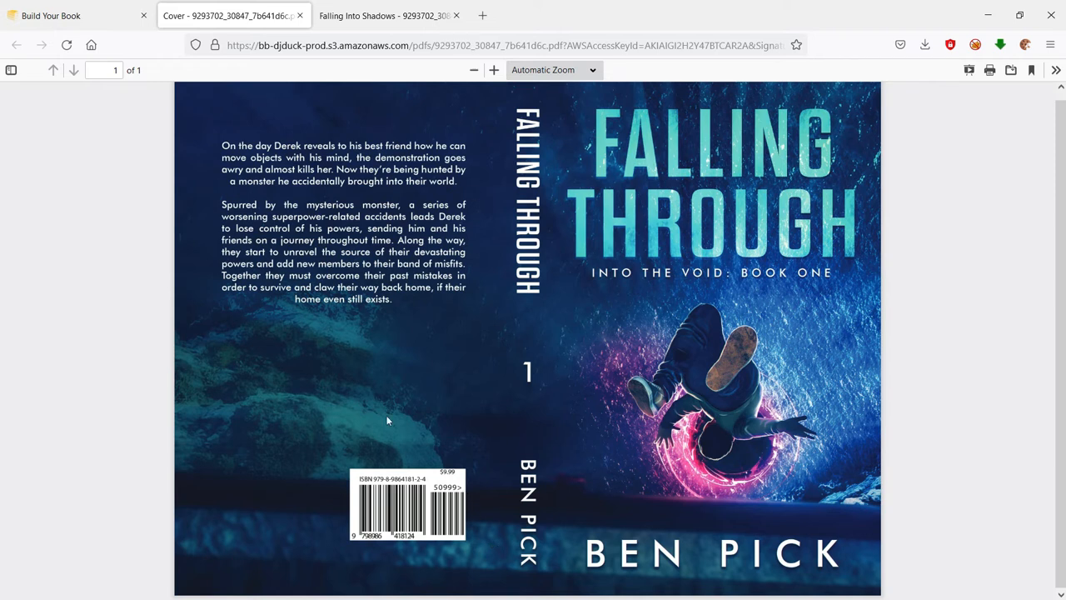
left_click(104, 20)
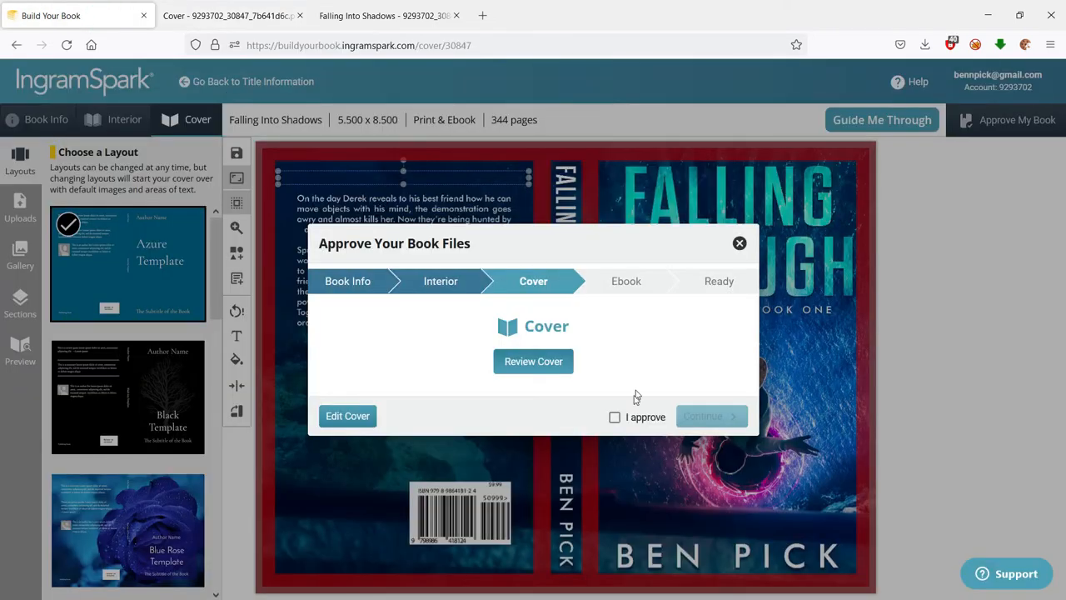
left_click(627, 417)
left_click(696, 418)
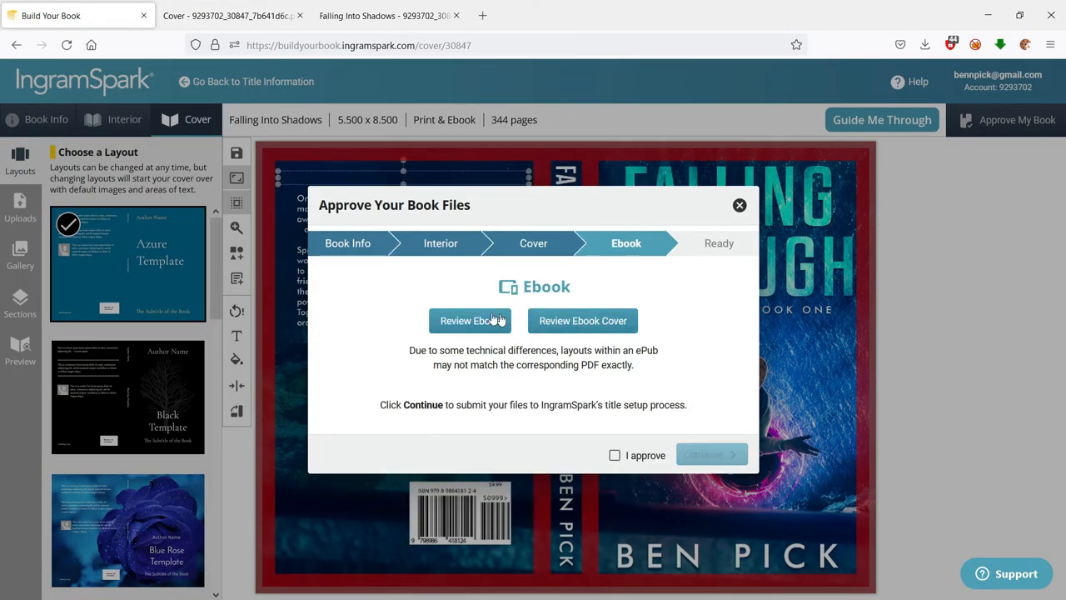
Review the ebook file and the ebook cover, checking the cover, title and copyright pages in the e-book viewer
left_click(492, 320)
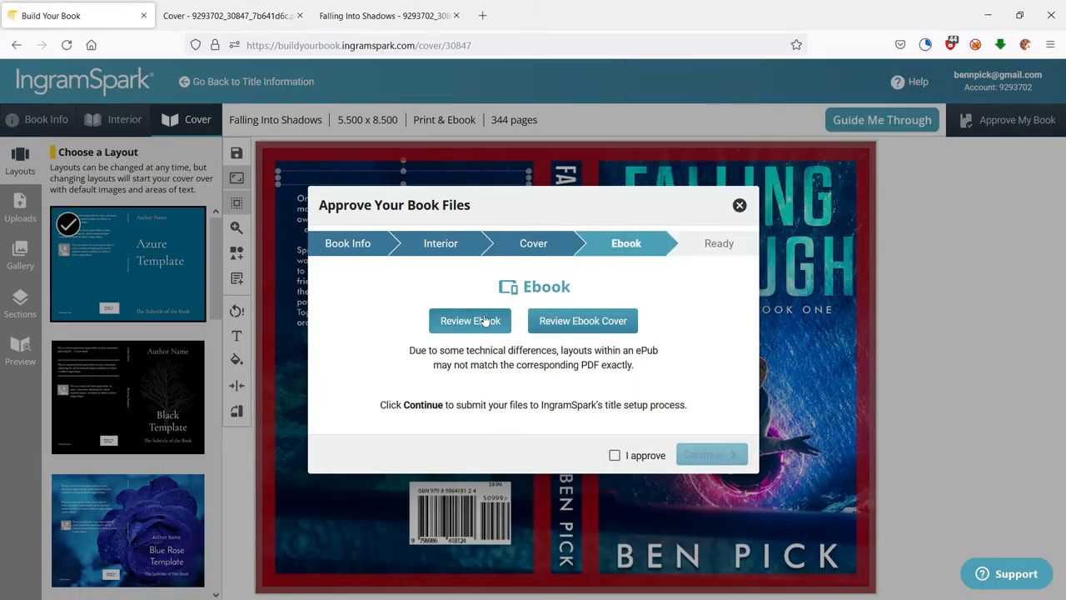
left_click(584, 324)
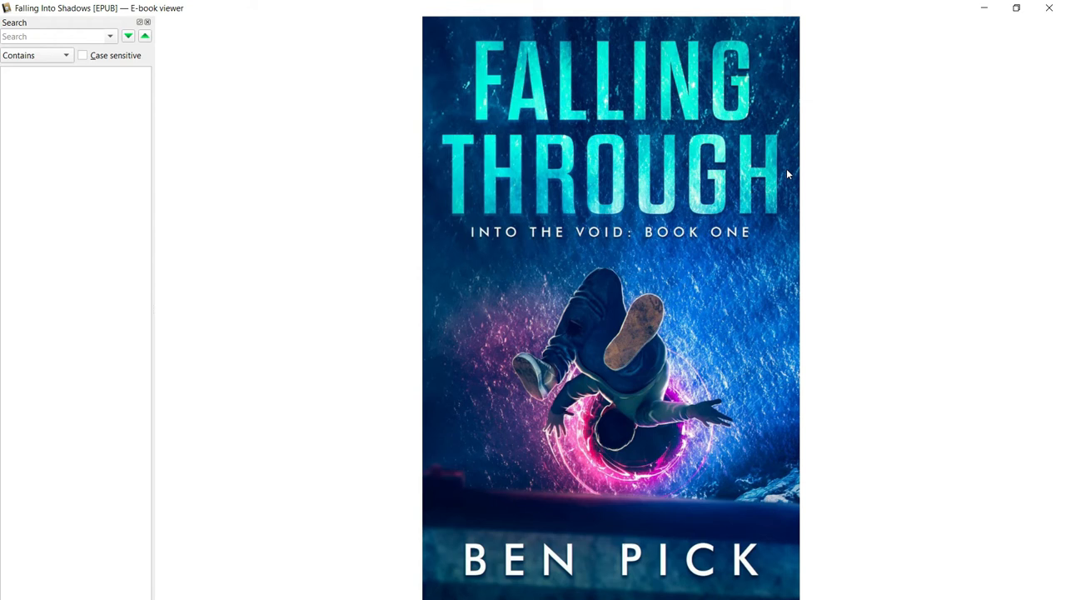
scroll(788, 174, "down", 2)
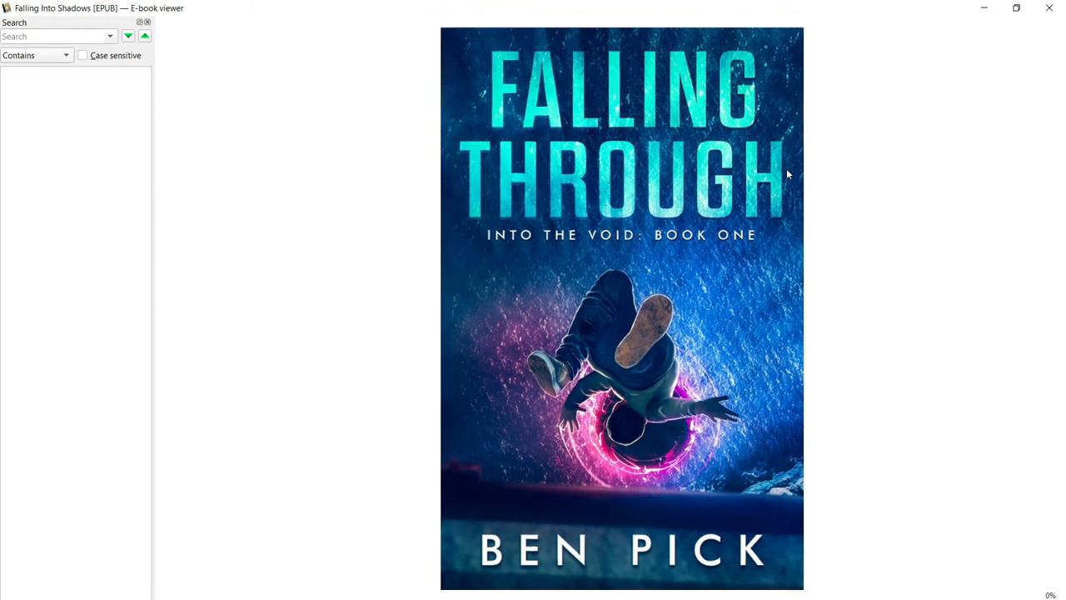
scroll(788, 174, "down", 1)
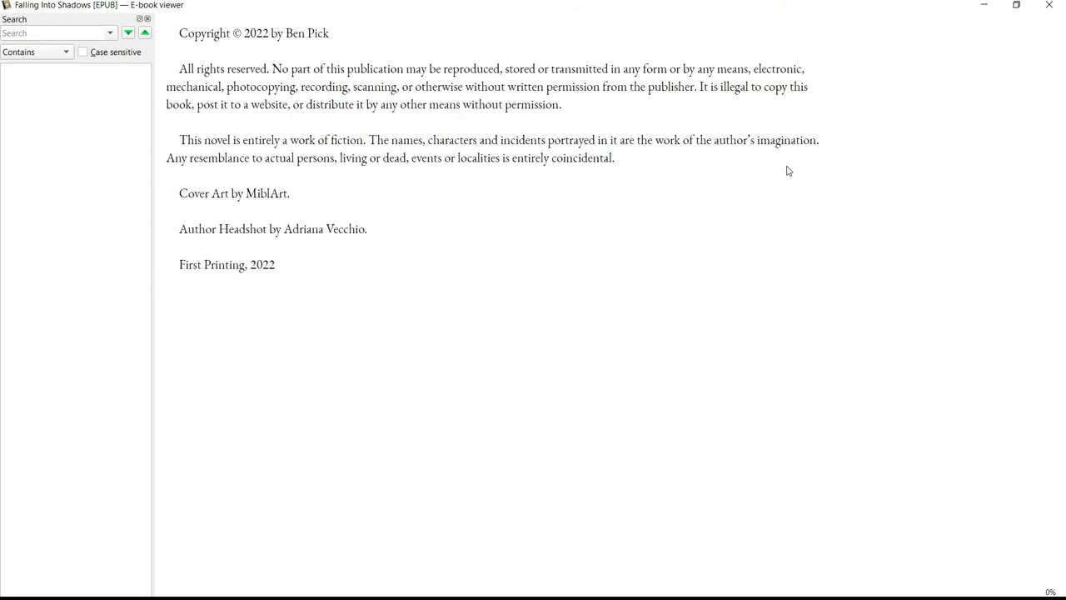
scroll(787, 174, "up", 1)
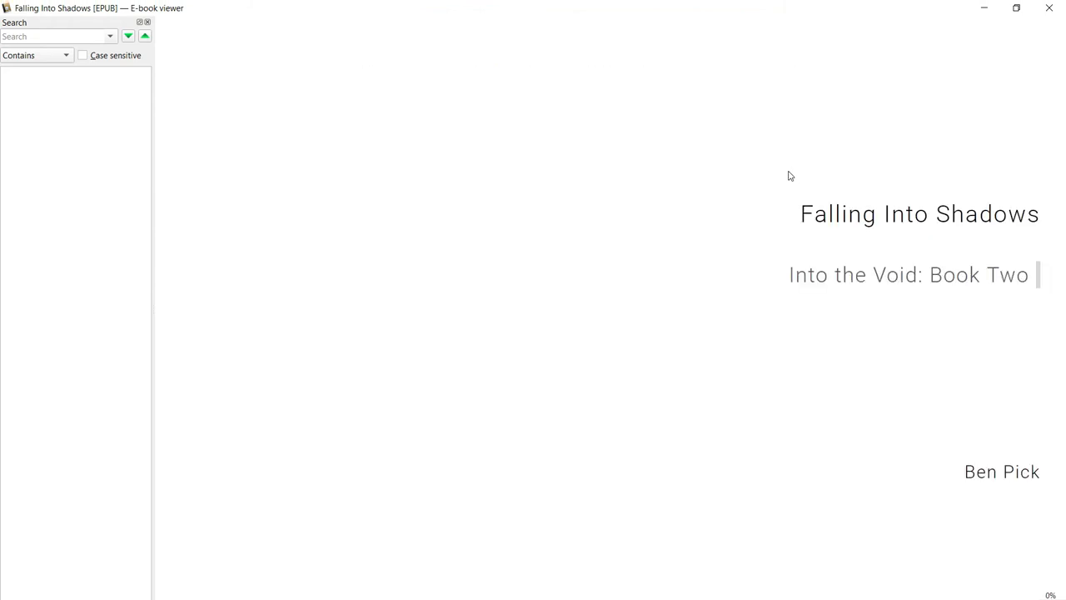
scroll(906, 252, "down", 3)
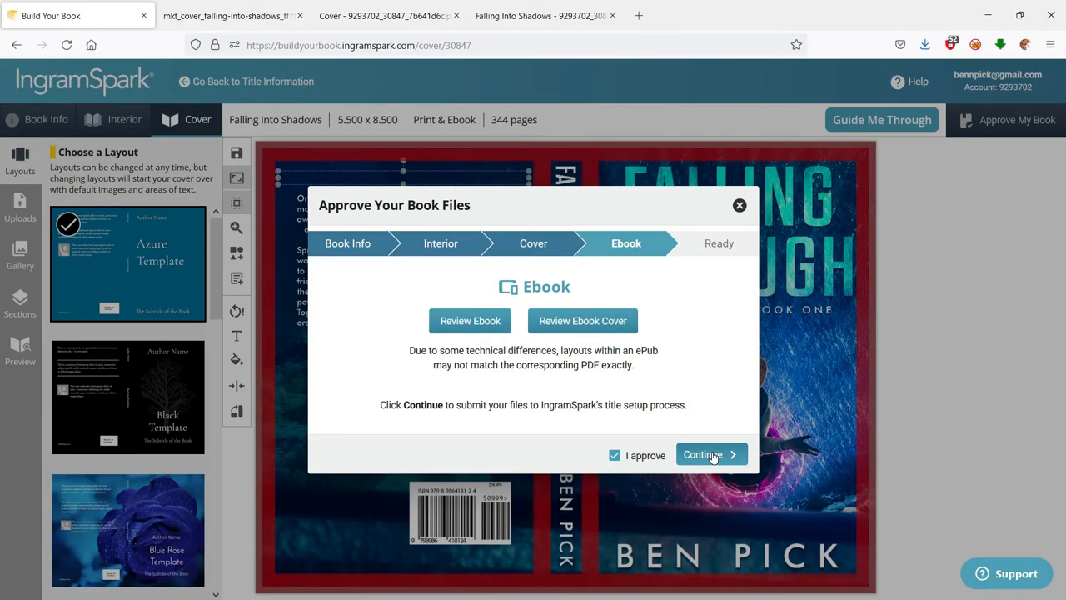
Submit the approved files and finish the book to return to the title setup
left_click(713, 455)
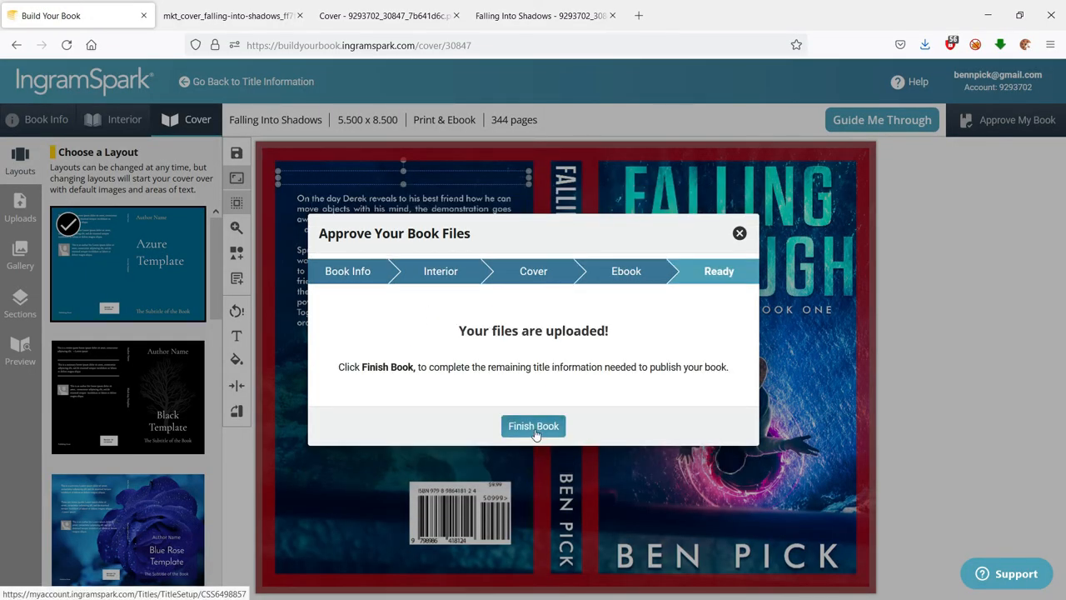
left_click(535, 431)
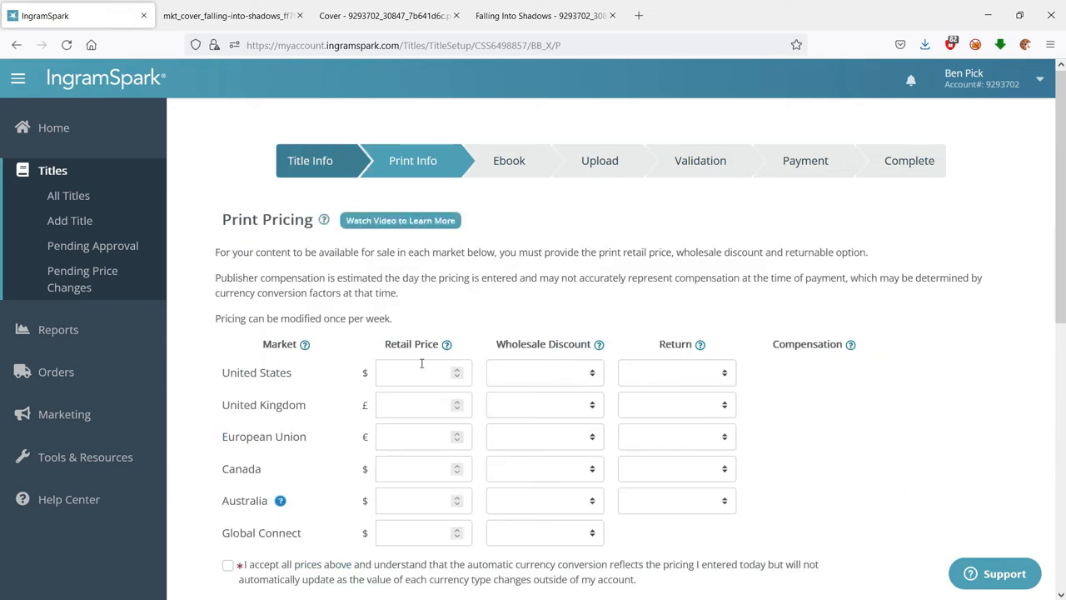
Set the United States print retail price to 9.99, with a custom wholesale discount of 35% and the Yes - Destroy return option
left_click(420, 368)
type("9.99")
key("Tab")
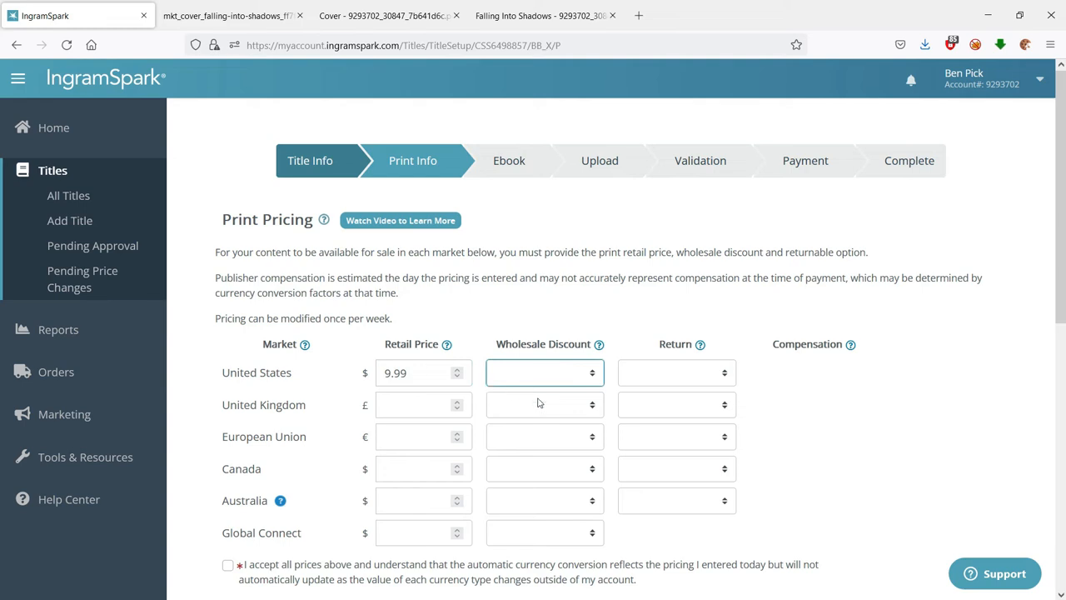
left_click(558, 372)
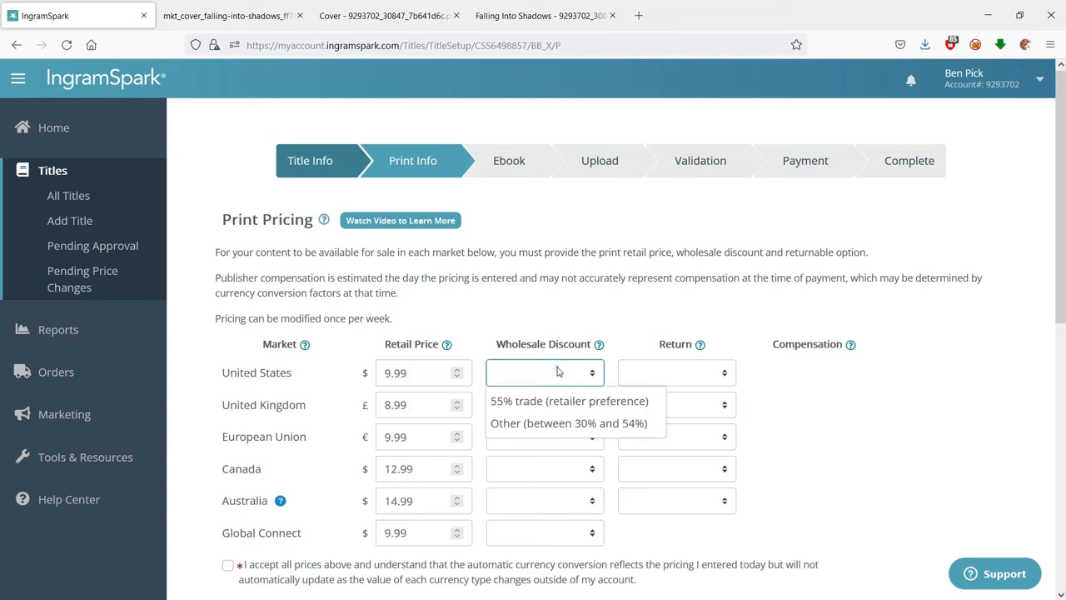
left_click(558, 423)
left_click(534, 400)
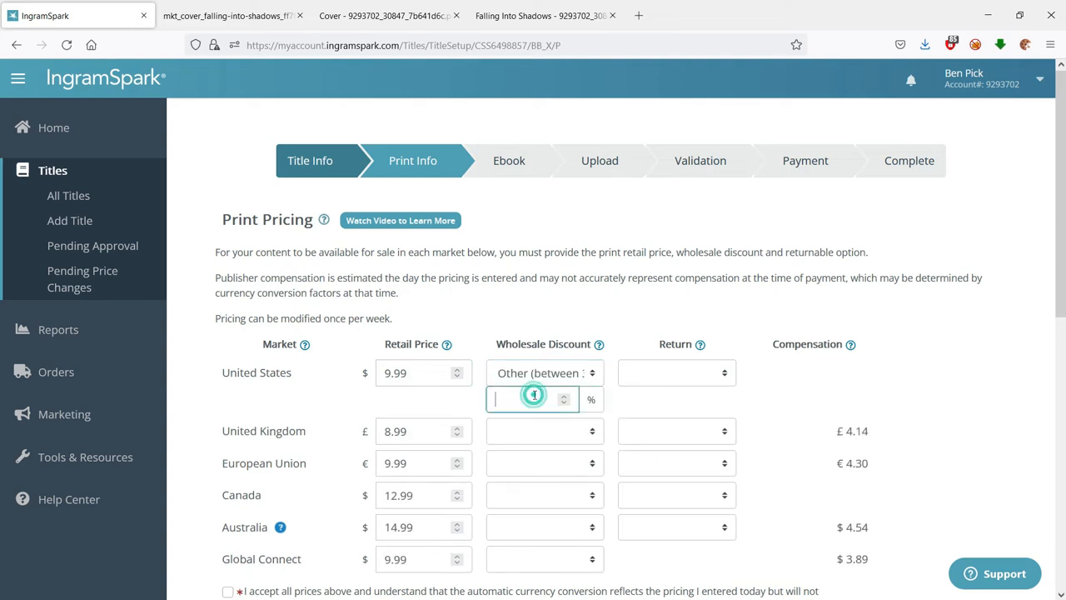
type("35")
key("Tab")
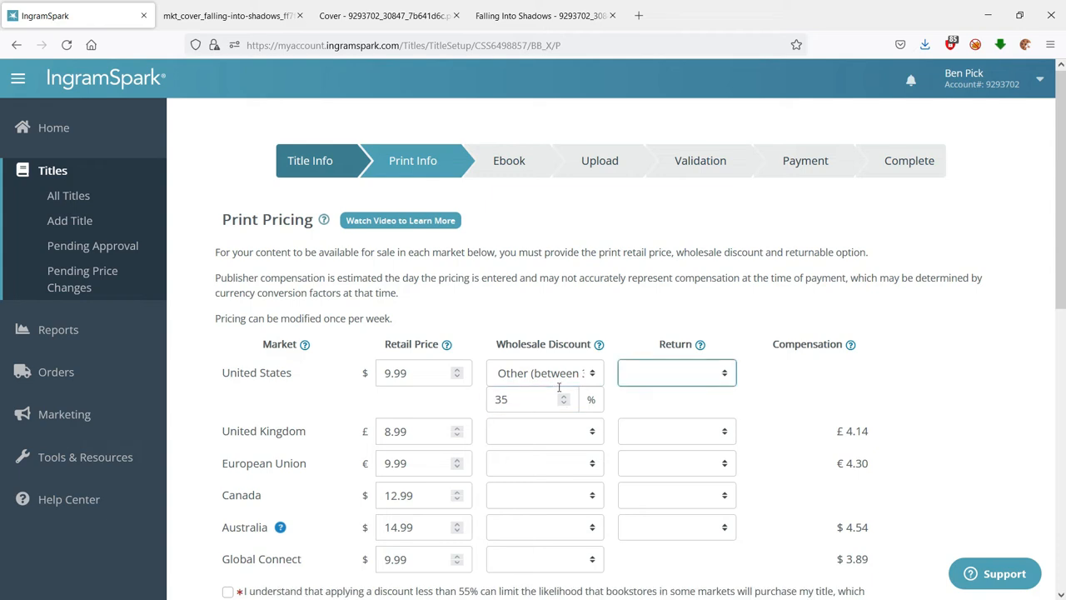
left_click(656, 375)
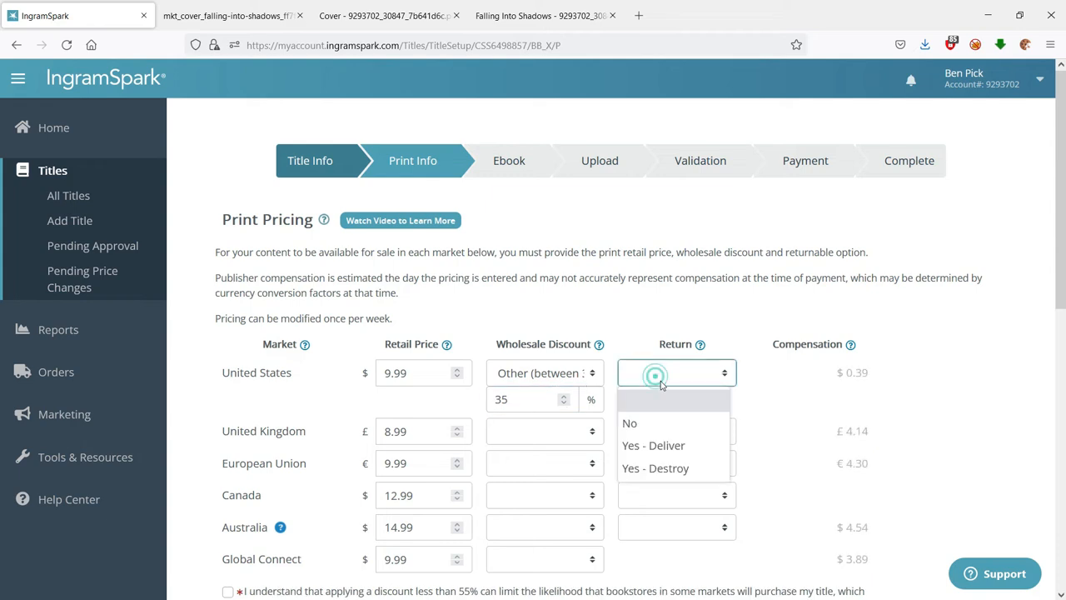
left_click(666, 465)
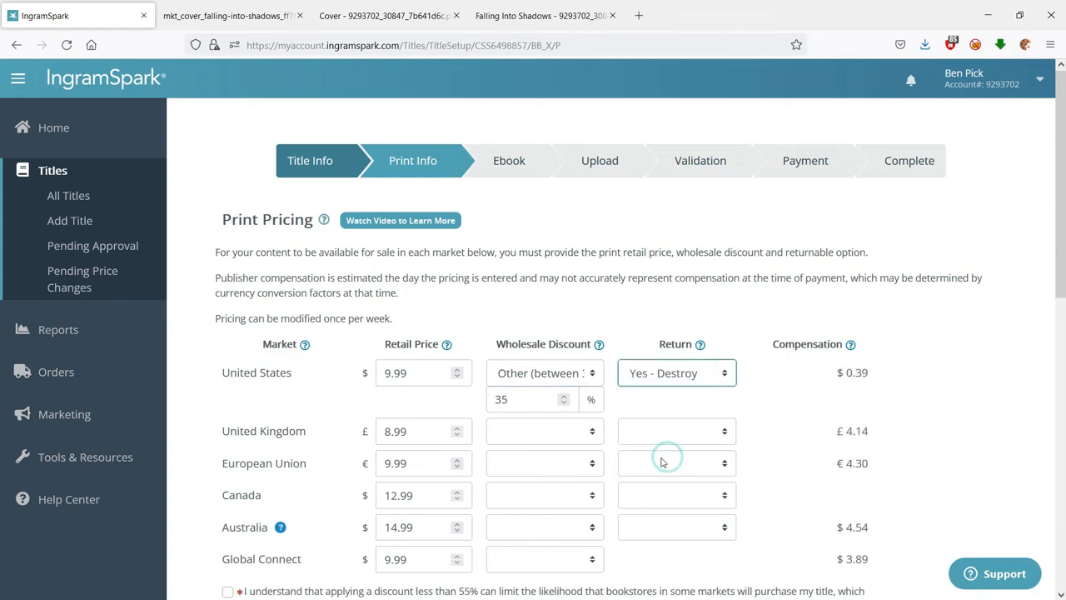
Choose the custom (Other) wholesale discount for the United Kingdom and enter 30%
left_click(528, 443)
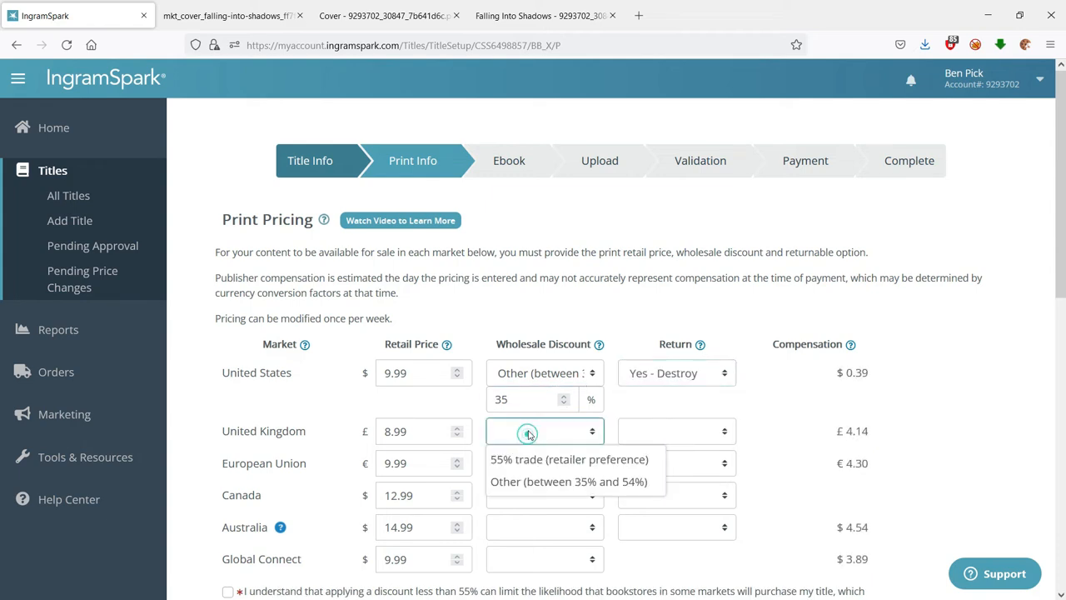
left_click(540, 475)
double_click(538, 457)
type("3")
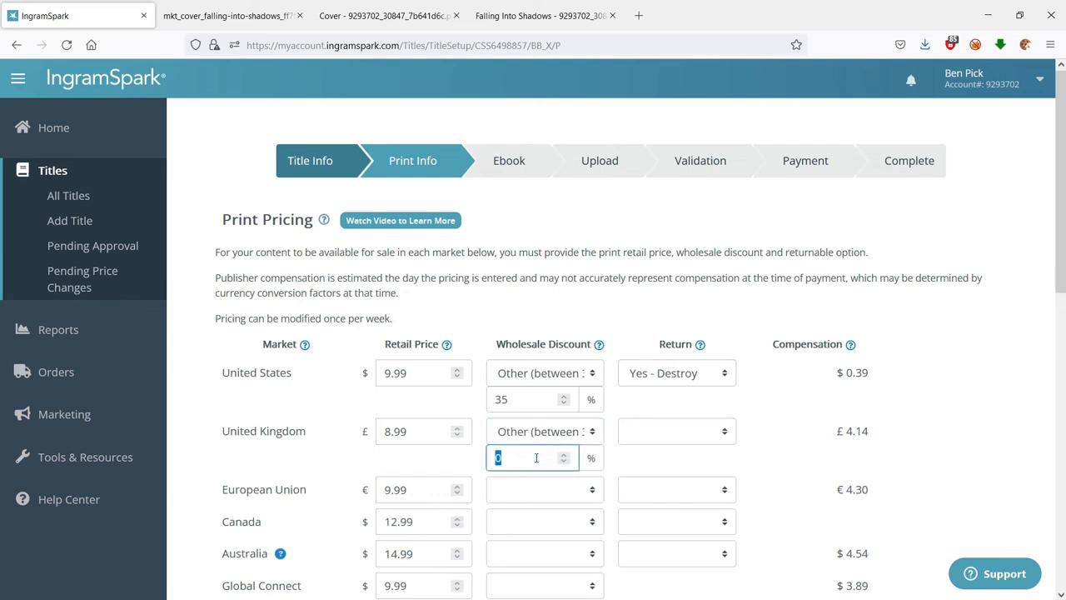
type("0")
key("Tab")
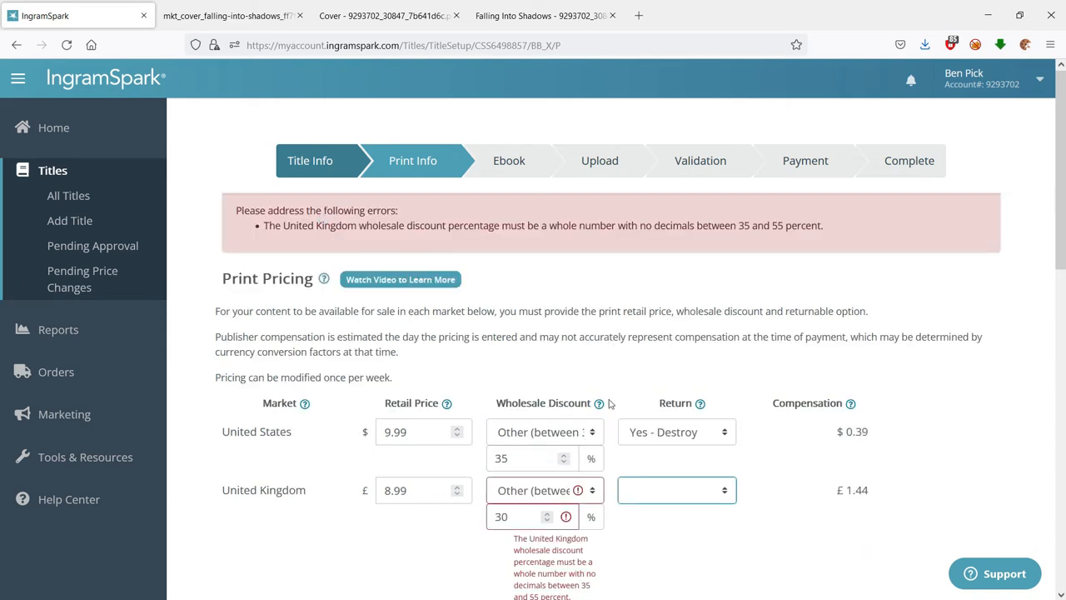
Correct the United Kingdom wholesale discount to 35%
scroll(609, 409, "down", 2)
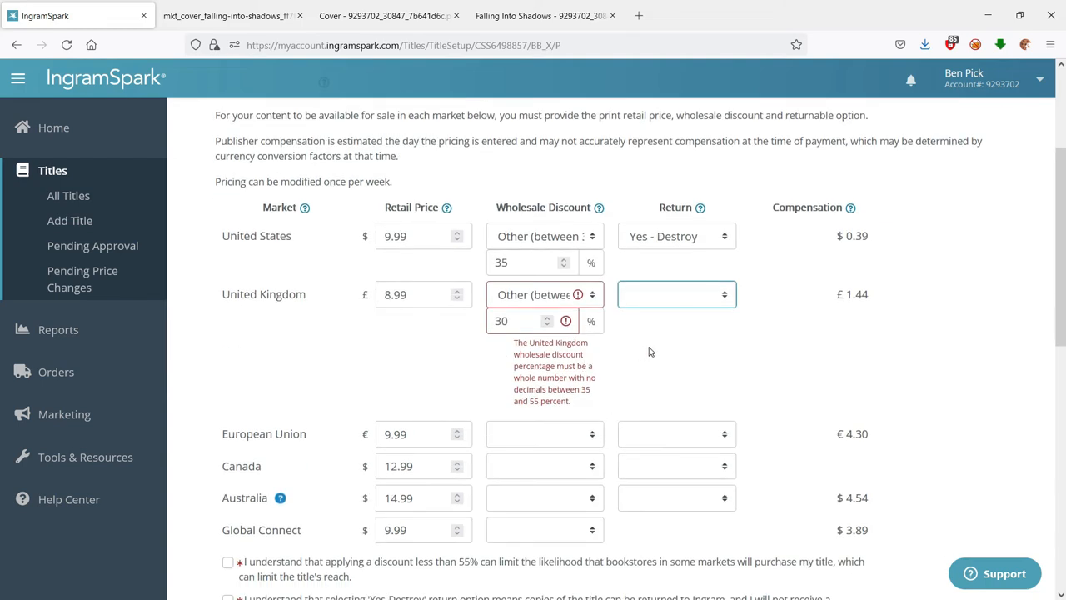
left_click(504, 322)
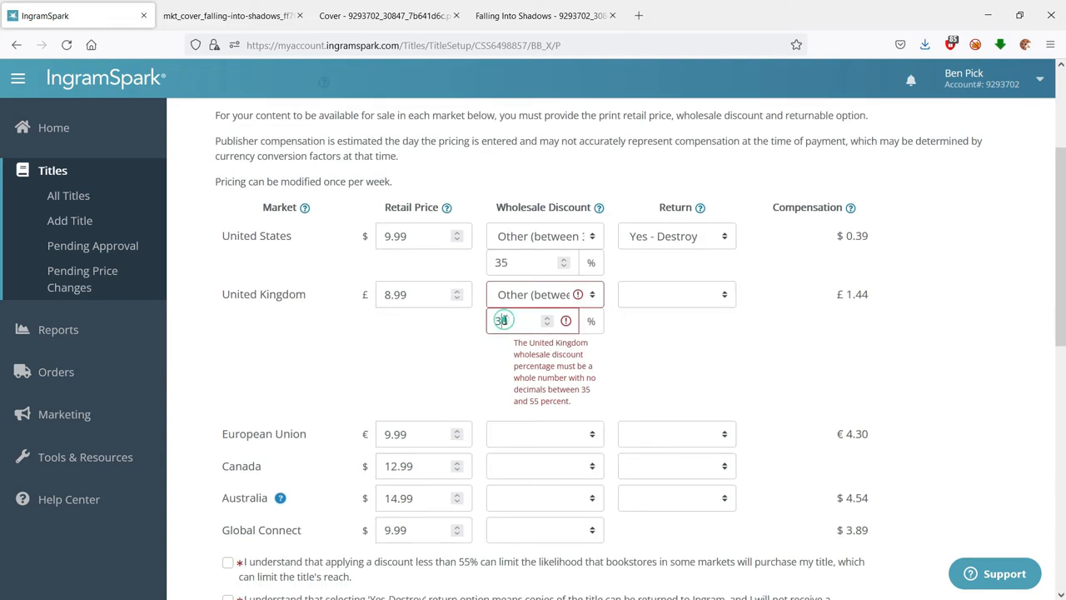
key("BackSpace")
type("5")
key("Tab")
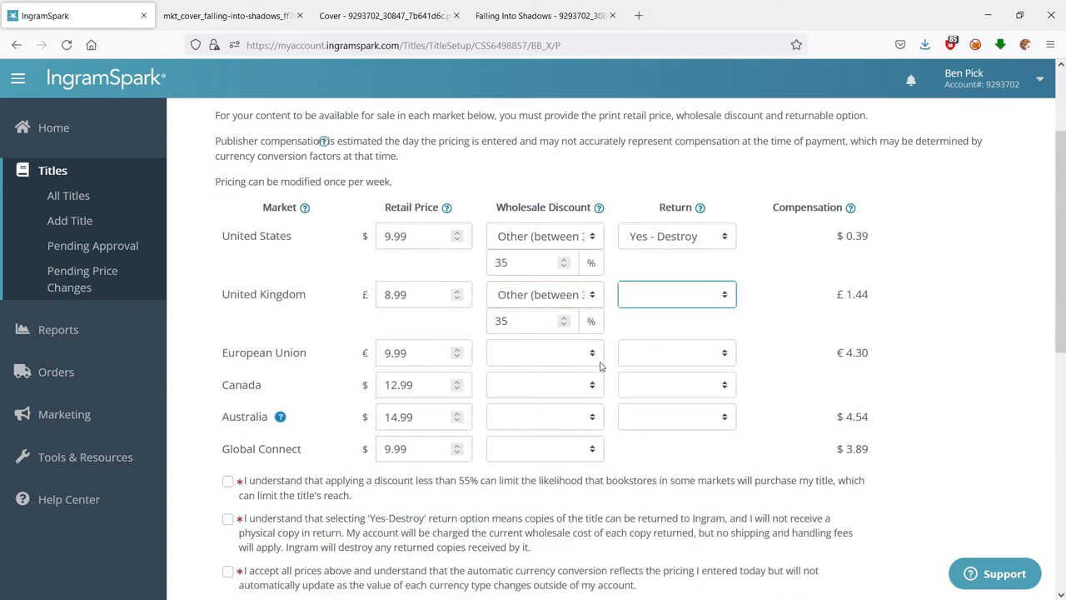
Lower the United States wholesale discount to 30%
left_click(549, 350)
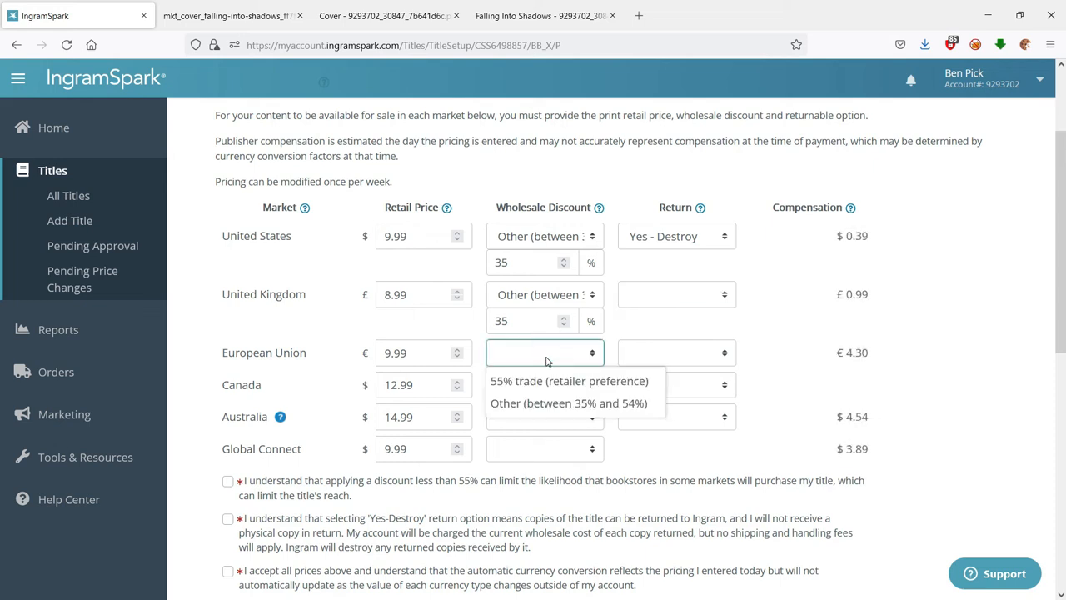
left_click(543, 260)
key("BackSpace")
type("0")
key("Tab")
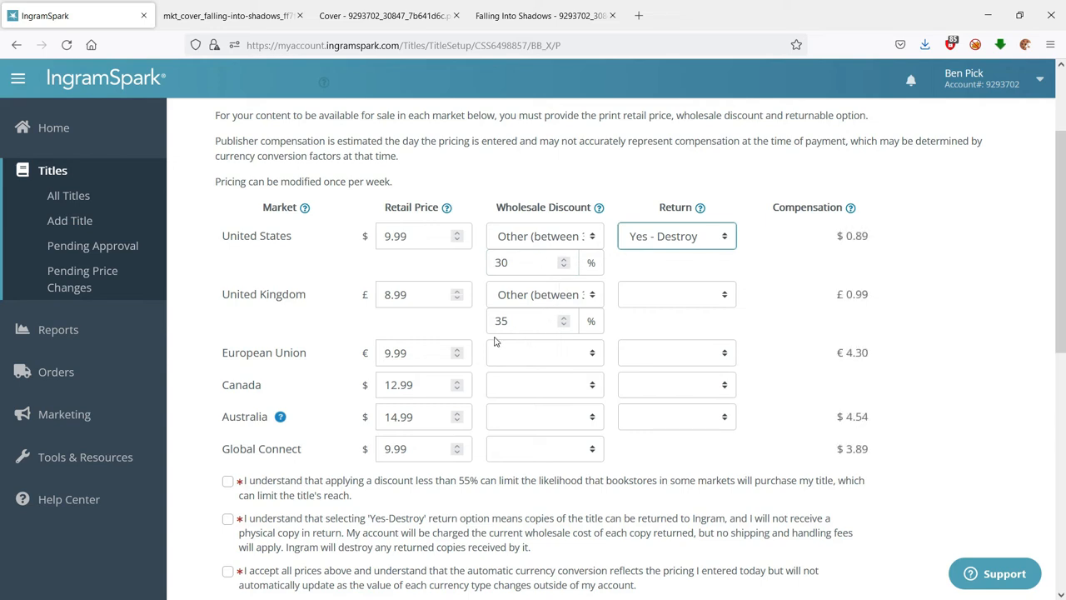
Give the European Union a custom (Other) wholesale discount of 35%
left_click(550, 357)
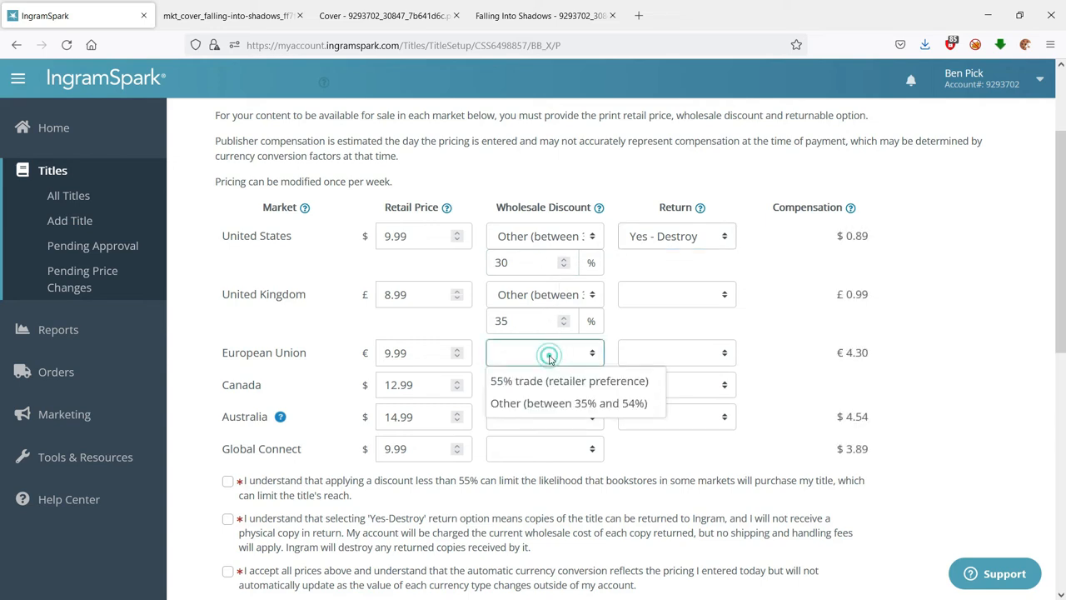
left_click(555, 403)
left_click(534, 373)
double_click(534, 373)
type("35")
key("Tab")
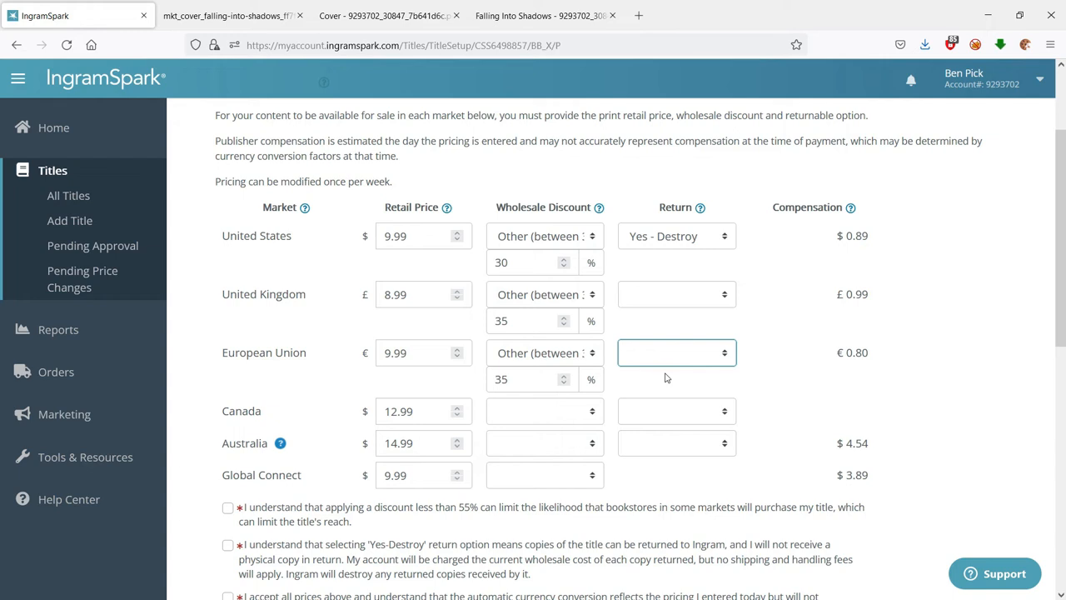
Try a 30% wholesale discount for the European Union, and restore it to 35%
left_click(531, 380)
key("BackSpace")
type("0")
key("Tab")
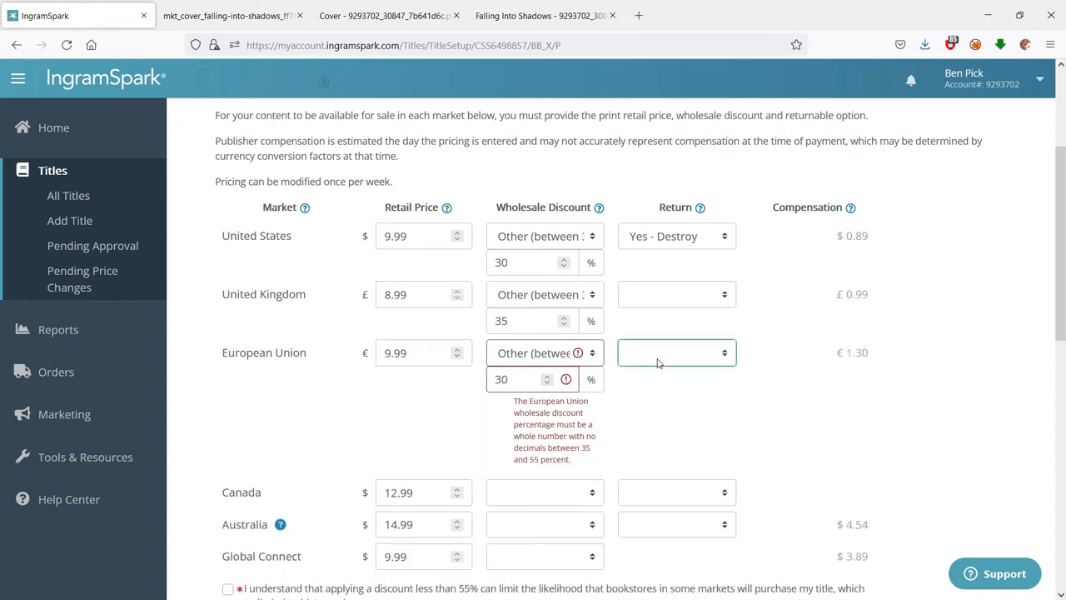
left_click(519, 377)
key("BackSpace")
type("5")
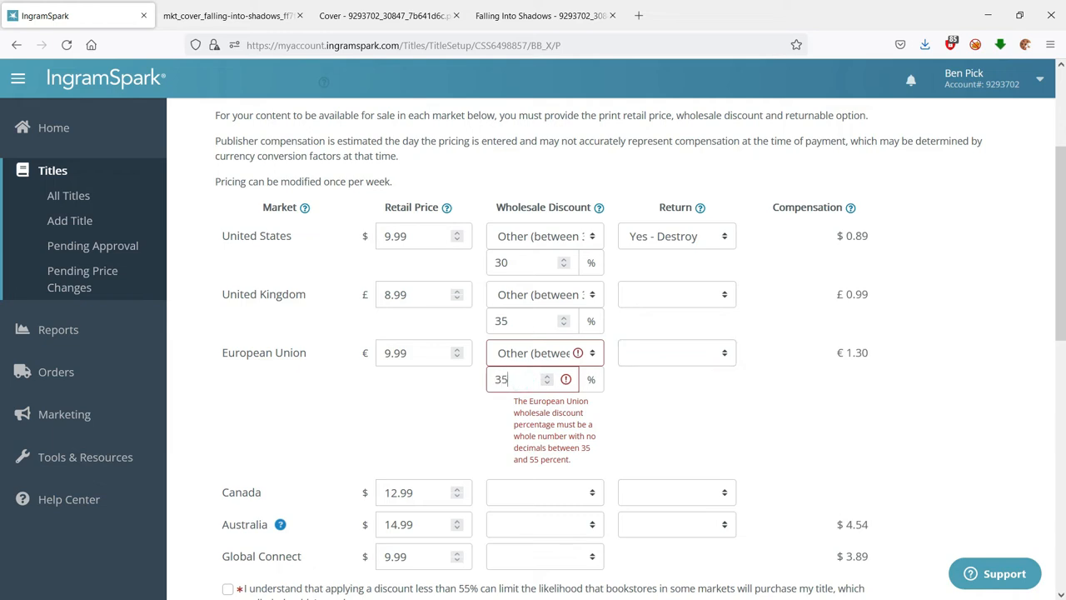
key("Tab")
Set the return option to Yes - Destroy for the European Union and the United Kingdom
left_click(641, 348)
left_click(655, 426)
left_click(662, 291)
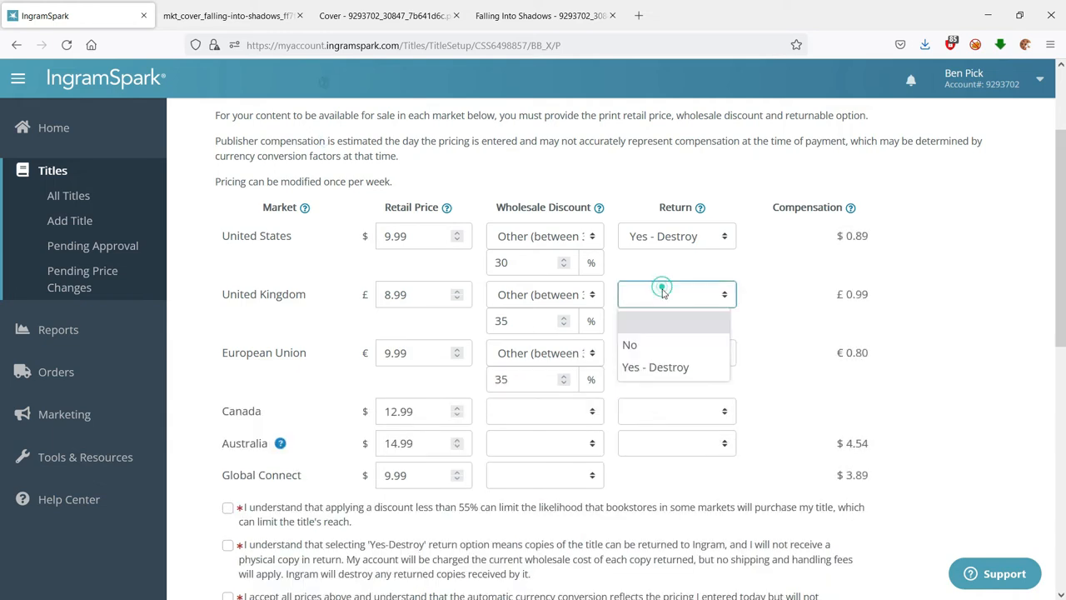
left_click(655, 367)
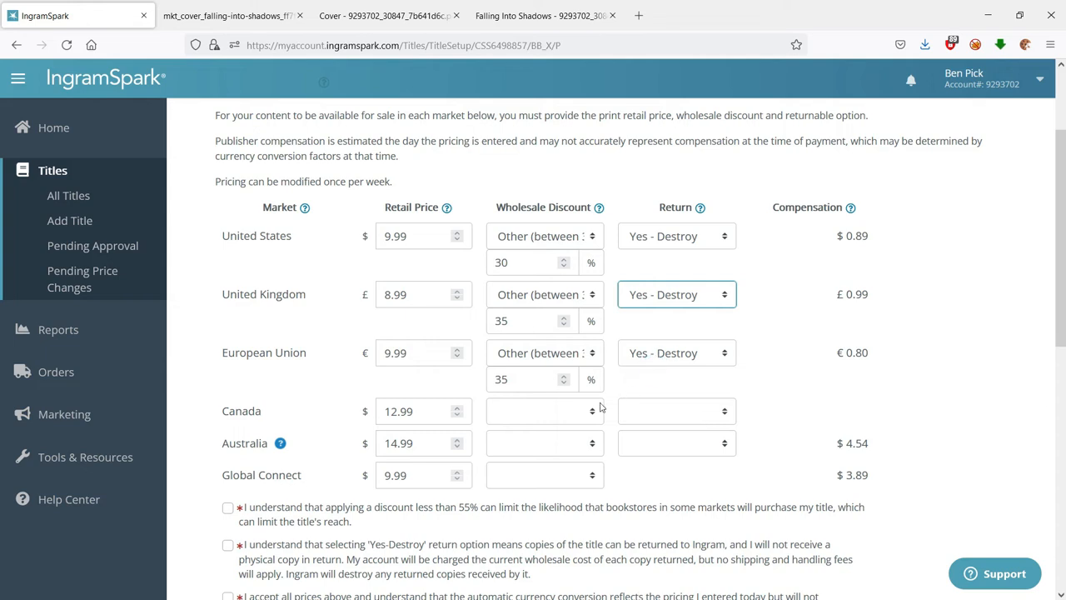
Give Canada a custom (Other) wholesale discount of 30%
left_click(527, 409)
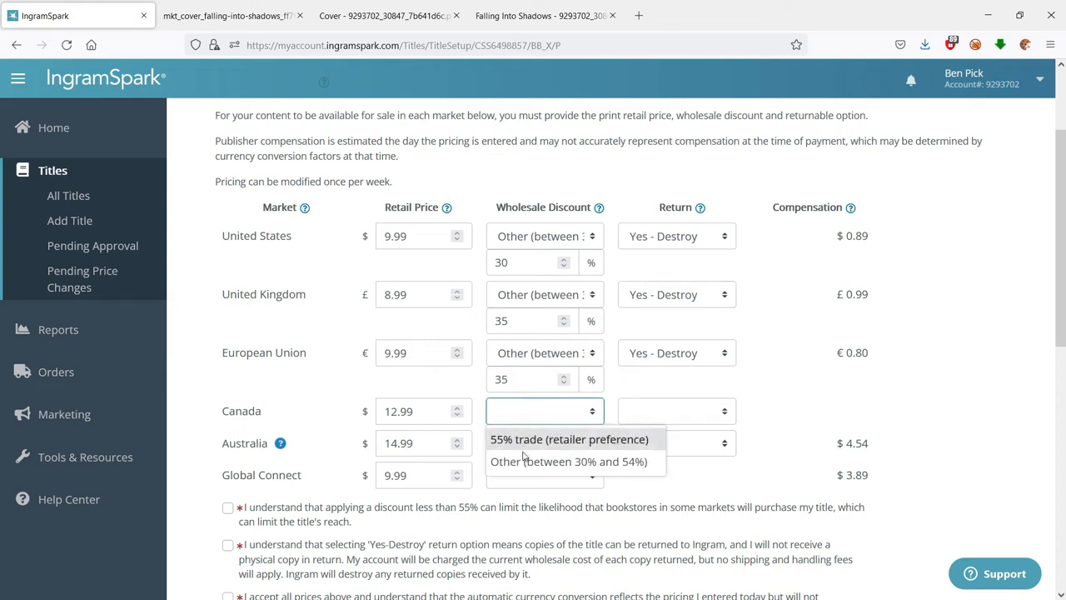
left_click(525, 461)
left_click(525, 437)
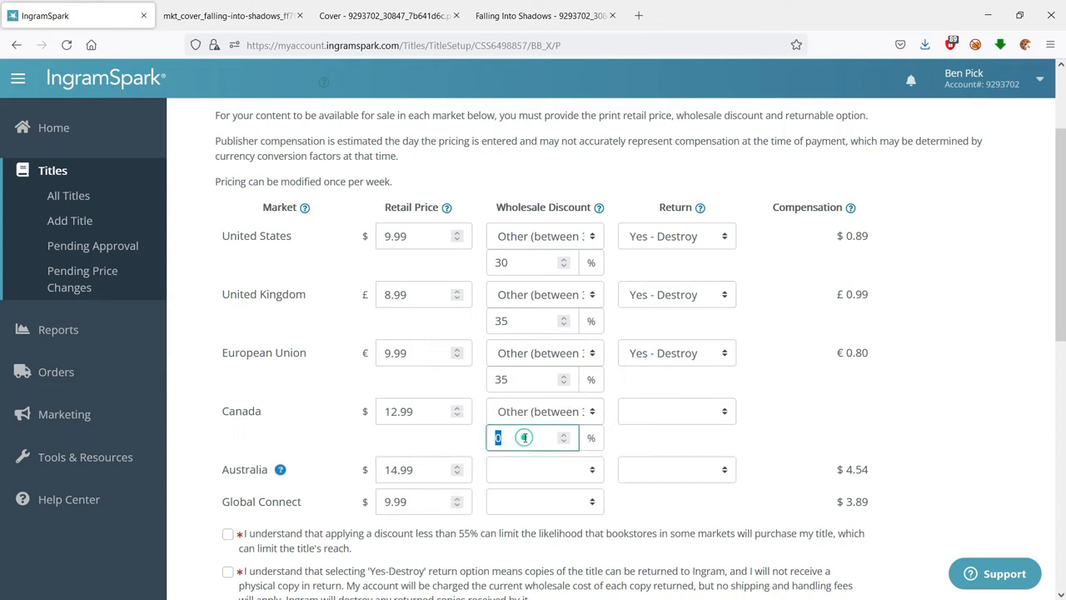
type("30")
key("Tab")
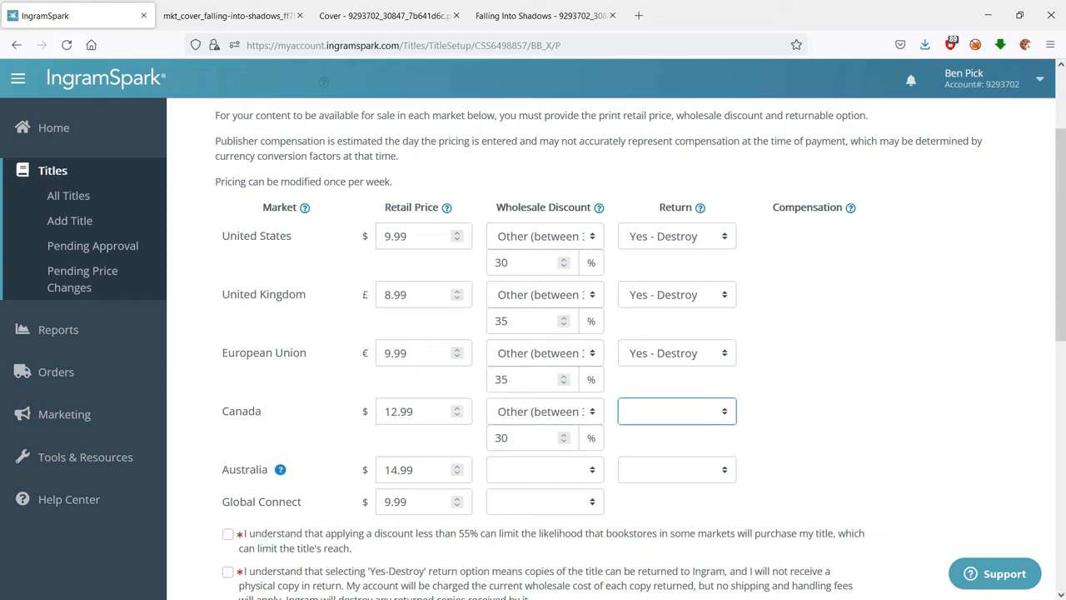
Set the return option to Yes - Destroy for Canada and Australia
left_click(632, 419)
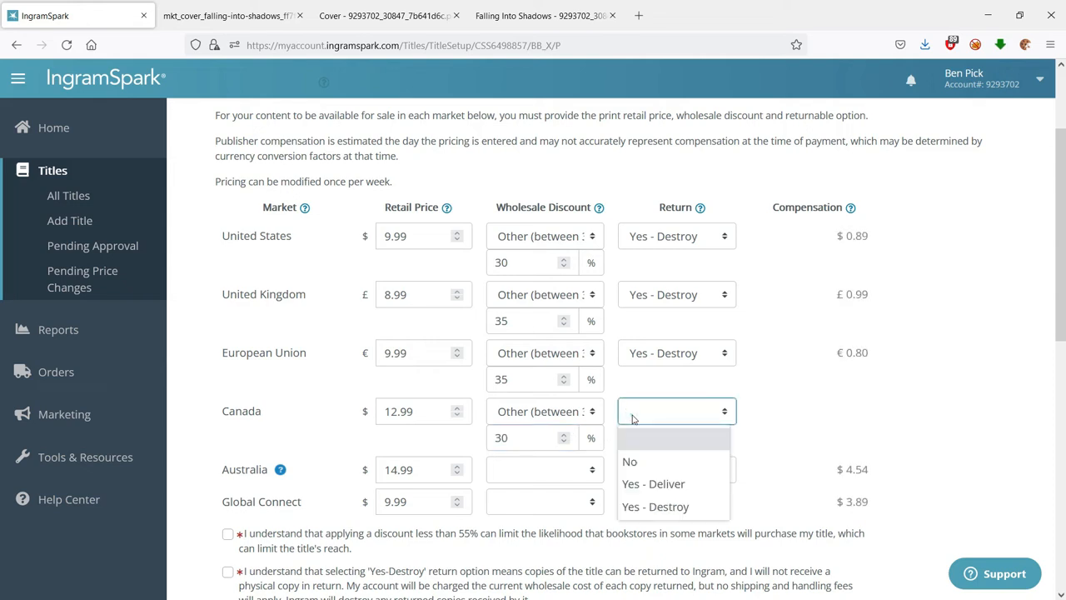
left_click(650, 507)
left_click(650, 472)
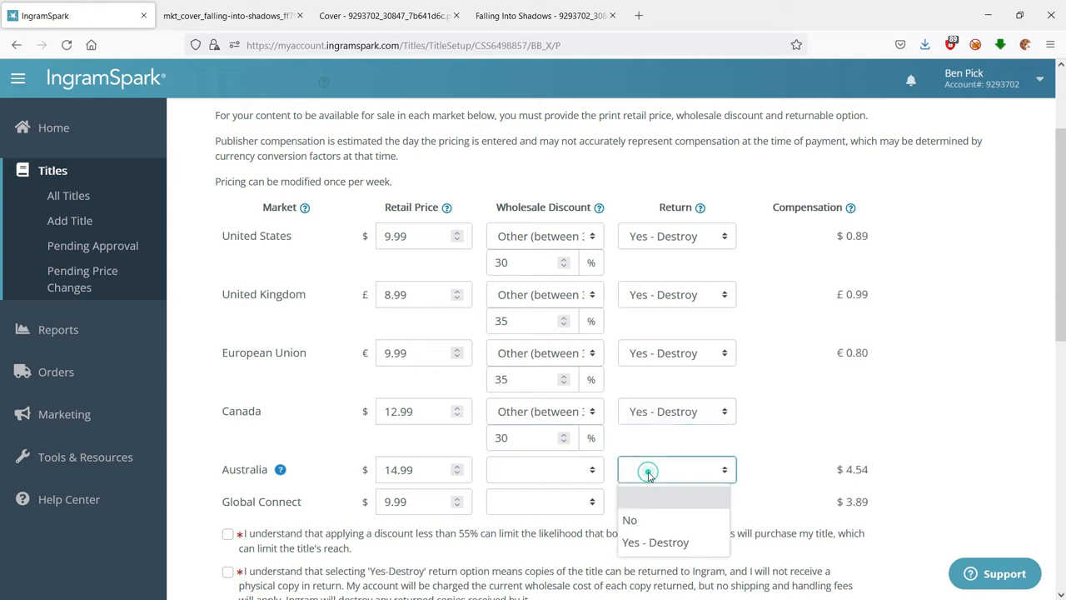
left_click(650, 542)
Give Australia a custom (Other) wholesale discount of 35%
left_click(527, 472)
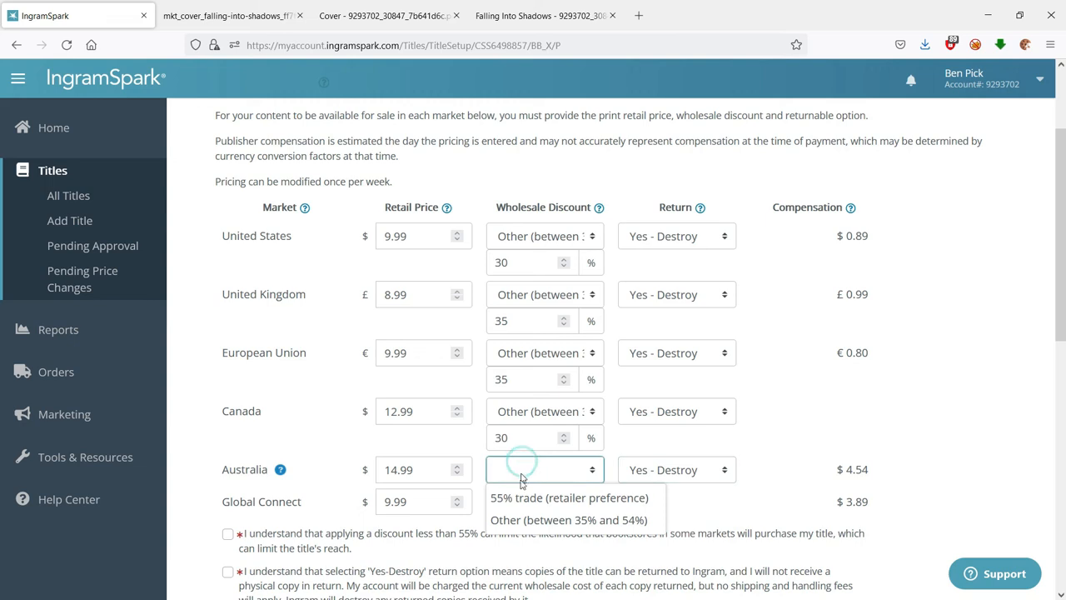
left_click(526, 515)
double_click(528, 496)
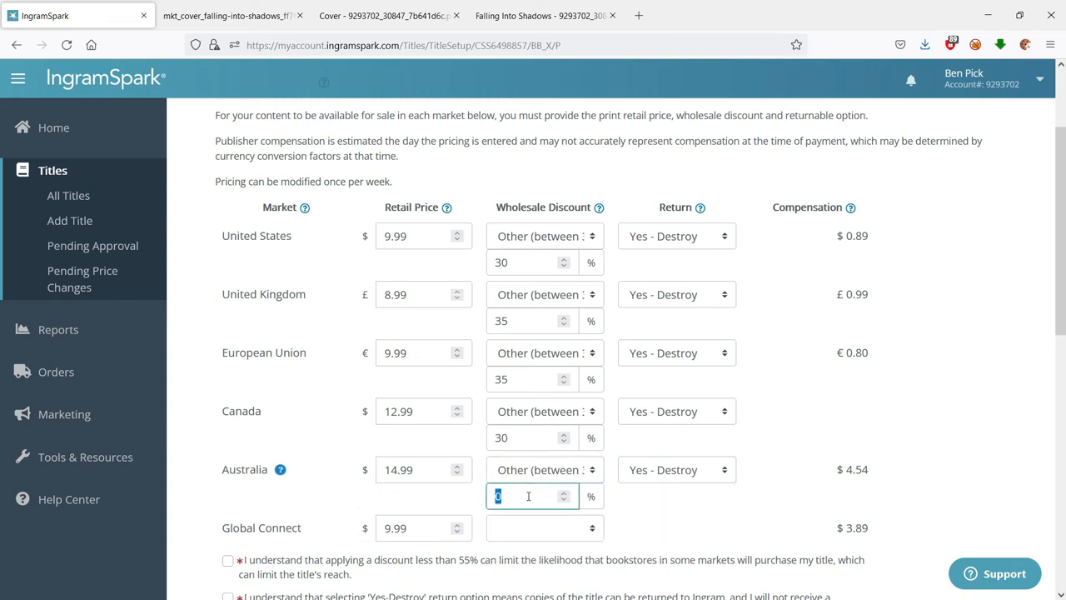
type("35")
key("Tab")
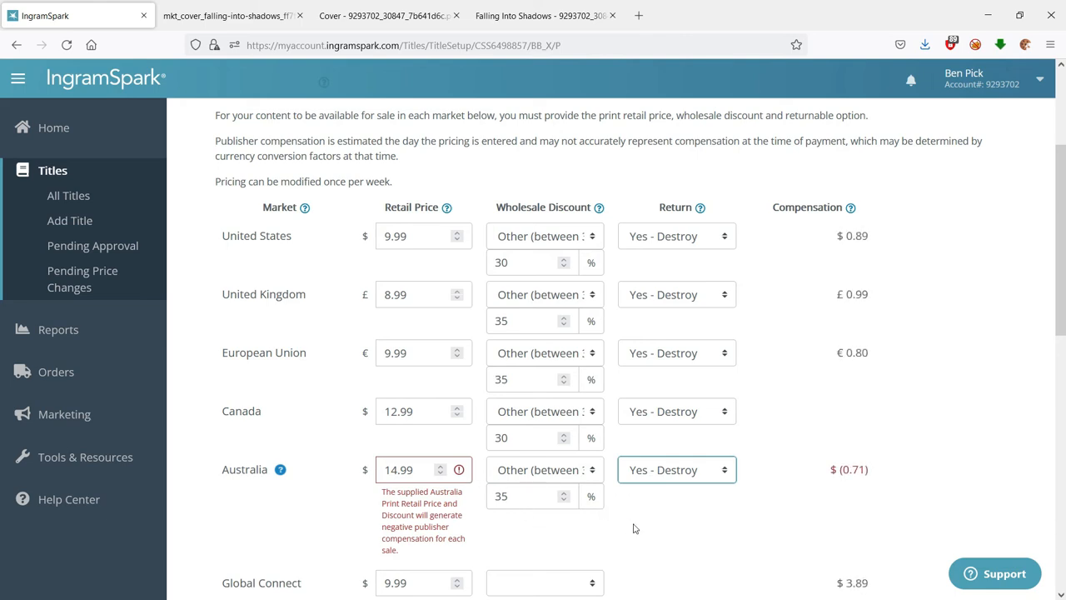
Set the Australian print retail price to $17.99
left_click(391, 471)
key("BackSpace")
type("7")
key("Tab")
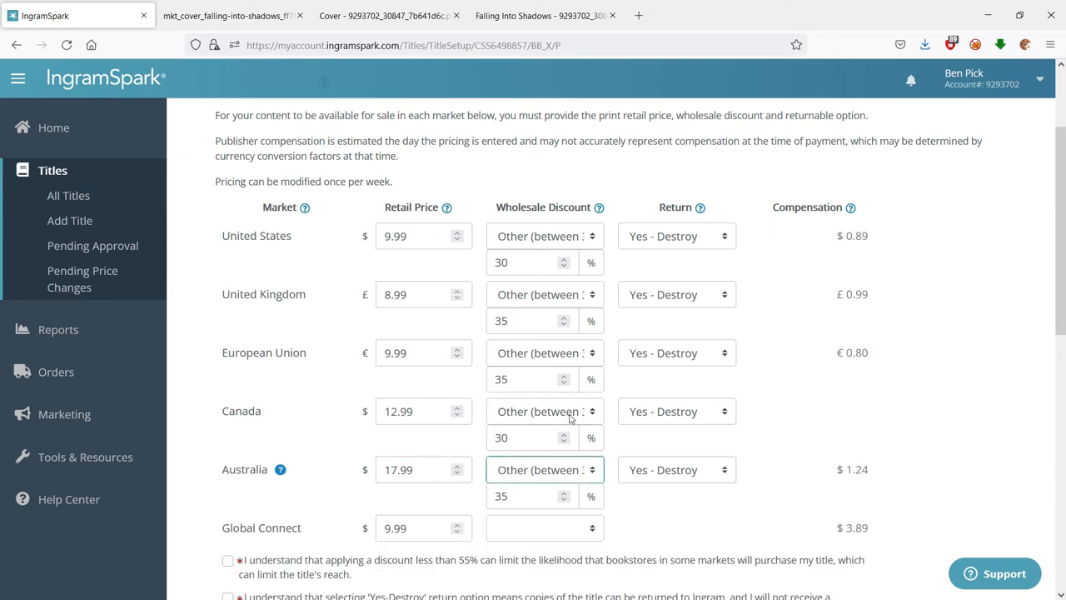
Try a Canadian print retail price of $13.99
left_click(402, 411)
key("BackSpace")
type("3")
key("Tab")
left_click(774, 424)
Give Global Connect a custom (Other) wholesale discount of 30%
scroll(764, 400, "down", 2)
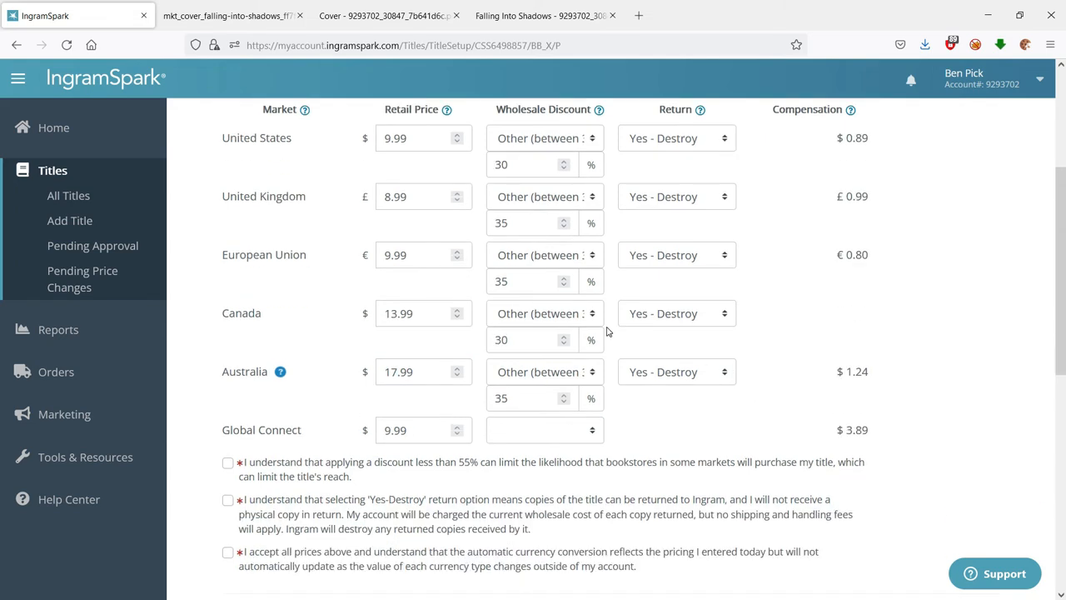
left_click(524, 434)
left_click(527, 480)
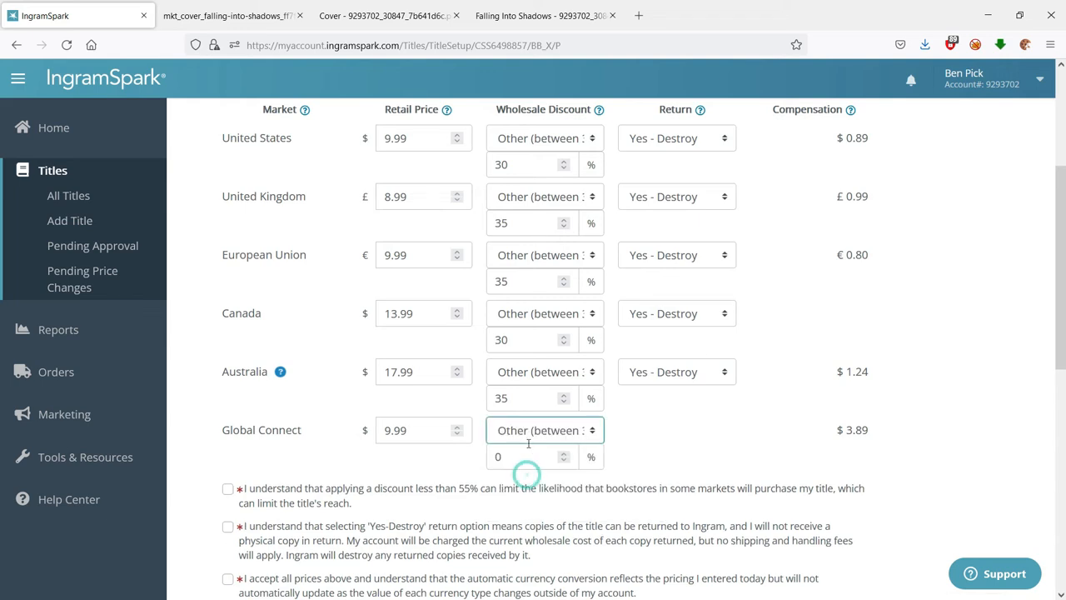
double_click(522, 455)
type("30")
key("Tab")
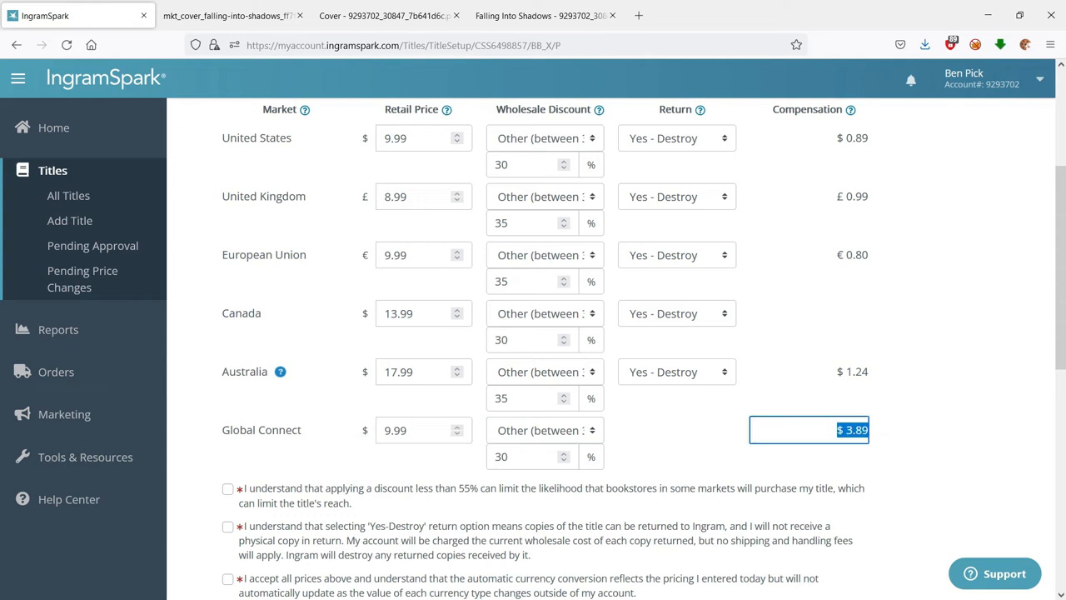
left_click(689, 436)
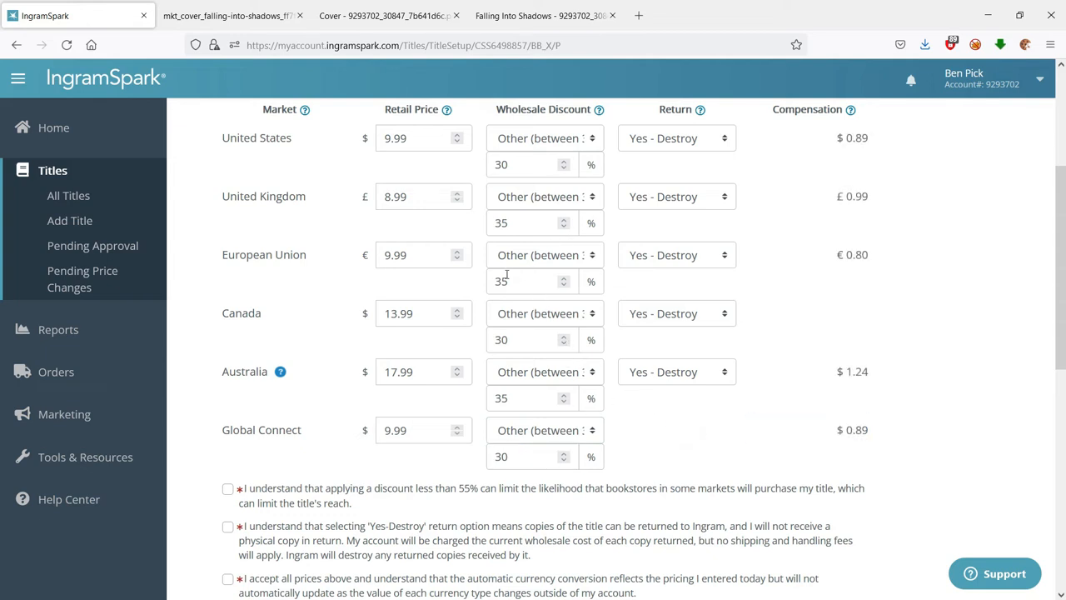
Set the Canadian print retail price to $11.99
left_click(404, 314)
key("BackSpace")
type("1")
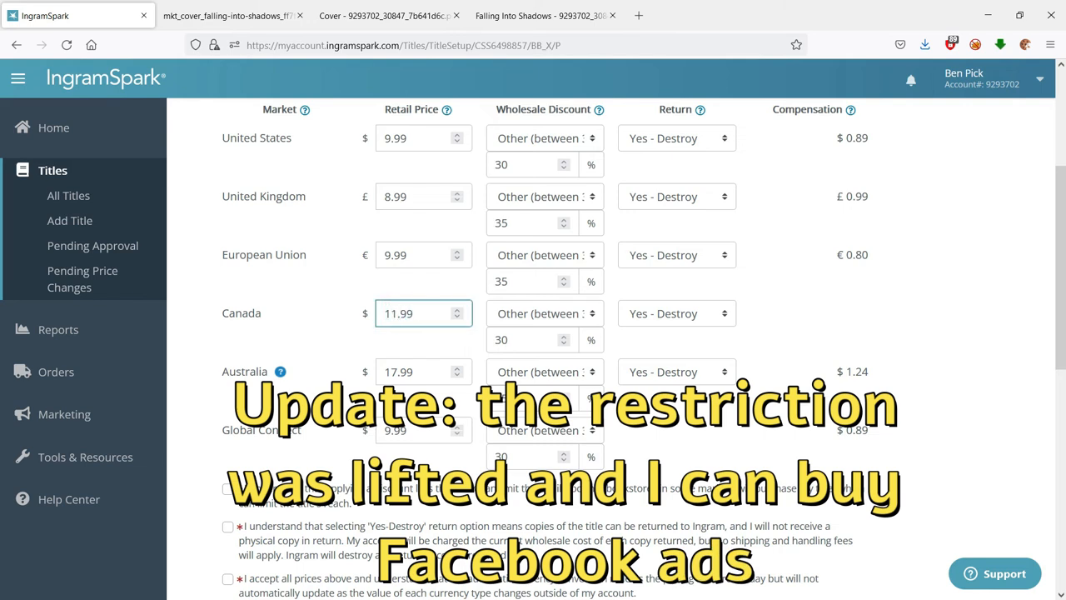
key("Tab")
Accept the three acknowledgements on discounts, Yes-Destroy returns and prices, and enable Look Inside the Book
scroll(483, 315, "down", 1)
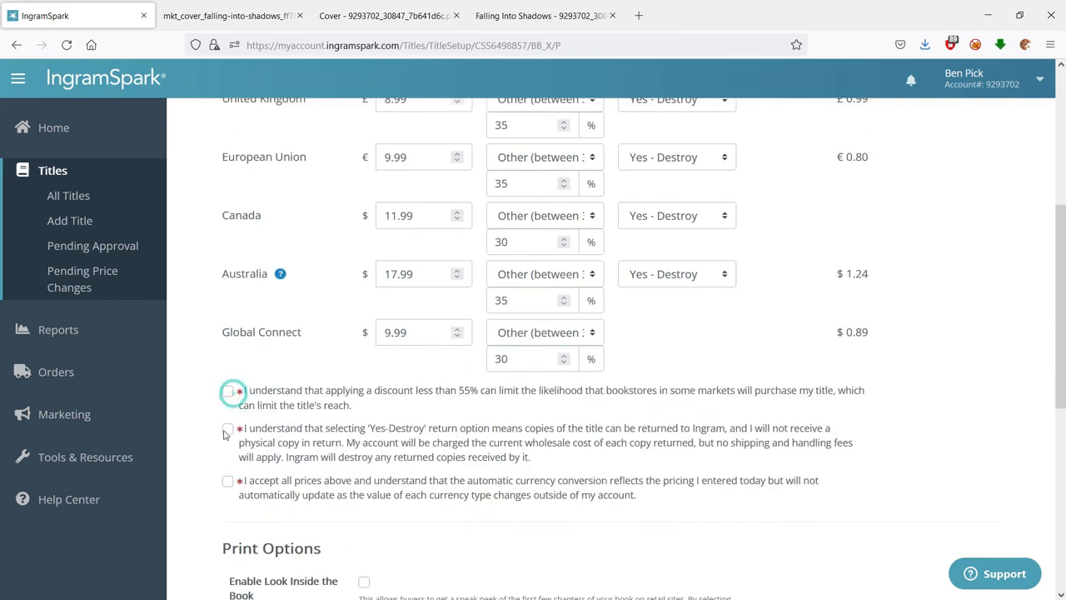
left_click(227, 392)
left_click(227, 429)
left_click(227, 481)
scroll(688, 447, "down", 4)
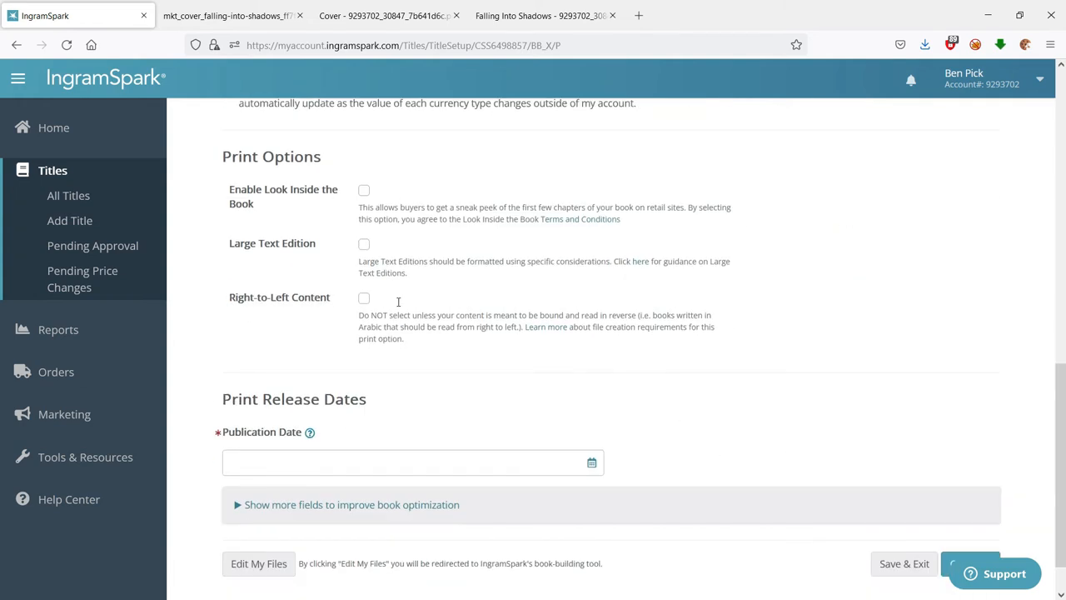
left_click(365, 191)
Set the print publication date to 03 Dec 2022 and continue to the ebook stage
left_click(590, 464)
left_click(416, 491)
left_click(415, 490)
left_click(415, 491)
left_click(415, 490)
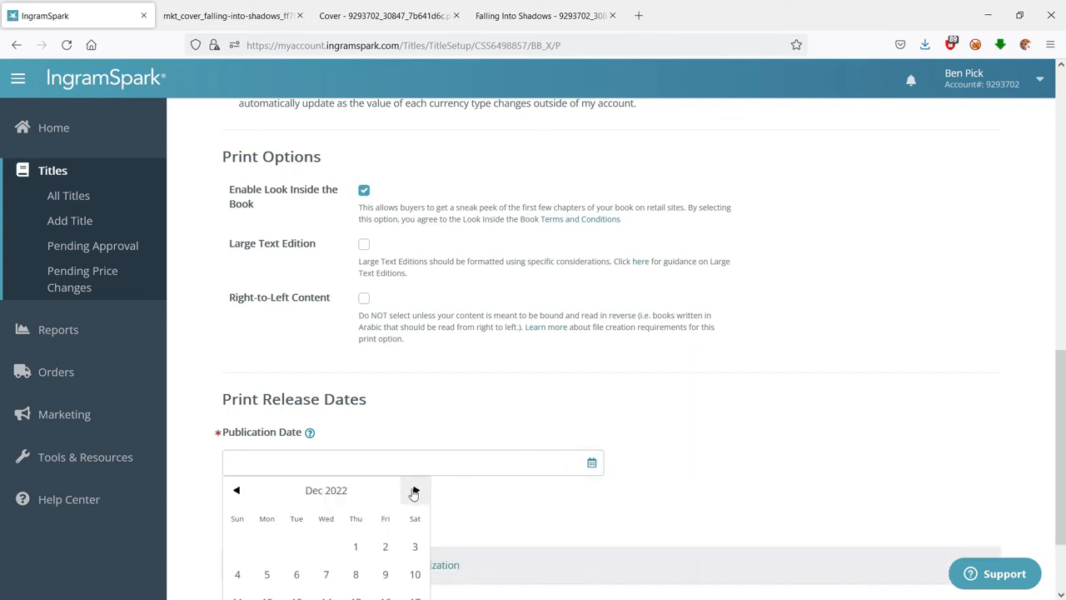
left_click(415, 545)
scroll(756, 456, "down", 2)
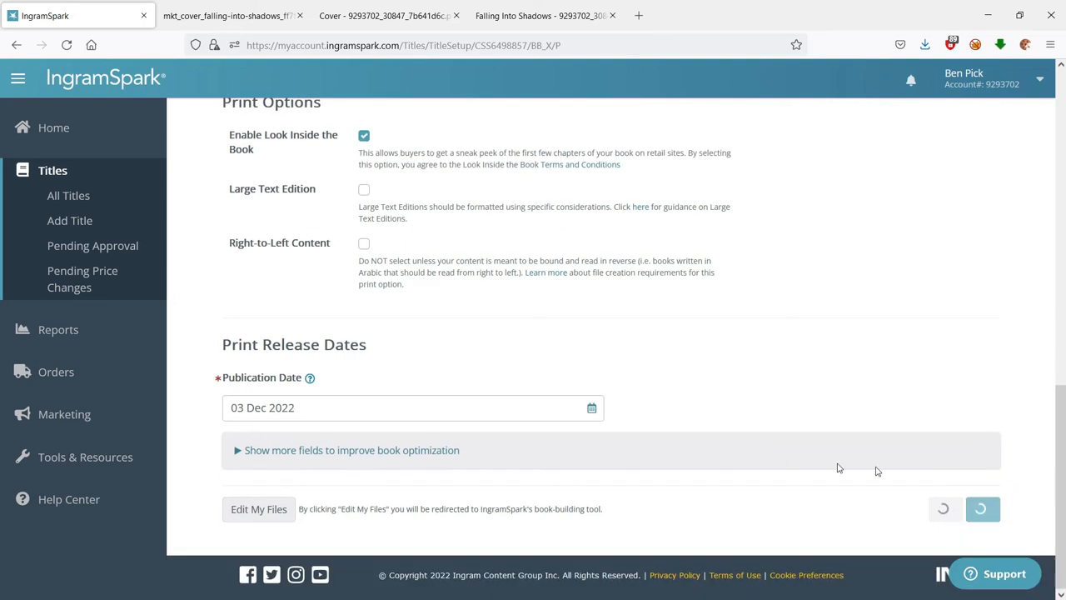
left_click(965, 513)
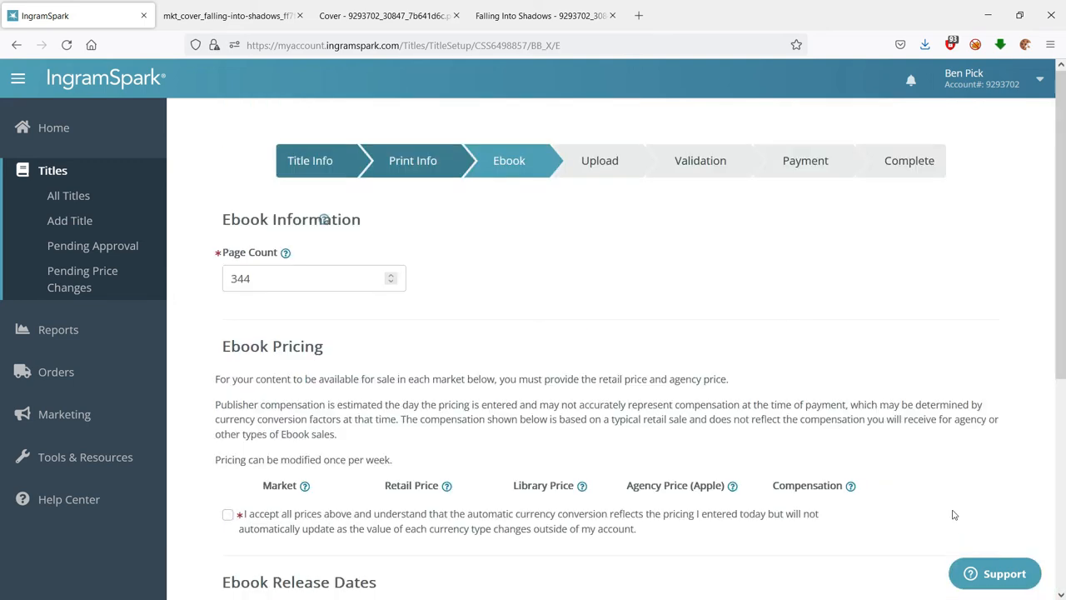
Enter United States ebook prices of $3.99 retail, $3.99 library and $4.00 agency (Apple)
scroll(373, 311, "down", 3)
left_click(393, 317)
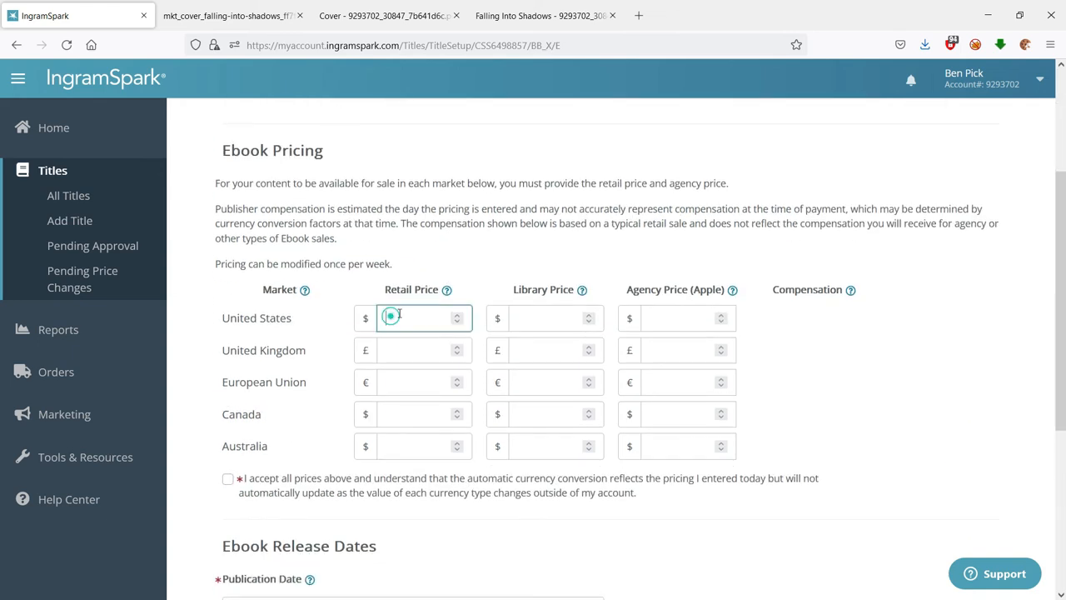
type("3.99")
key("Tab")
type("3.99")
key("Tab")
type("4.00")
key("Tab")
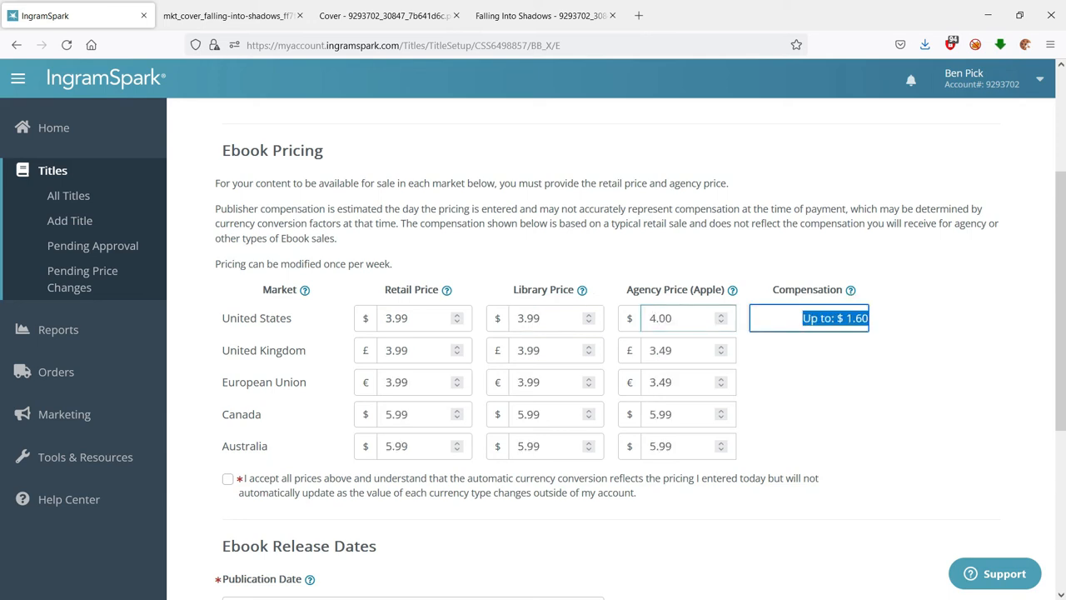
Change the United States ebook agency price to $3.99 and accept all ebook prices
left_click(654, 318)
double_click(654, 318)
type("3.99")
key("Tab")
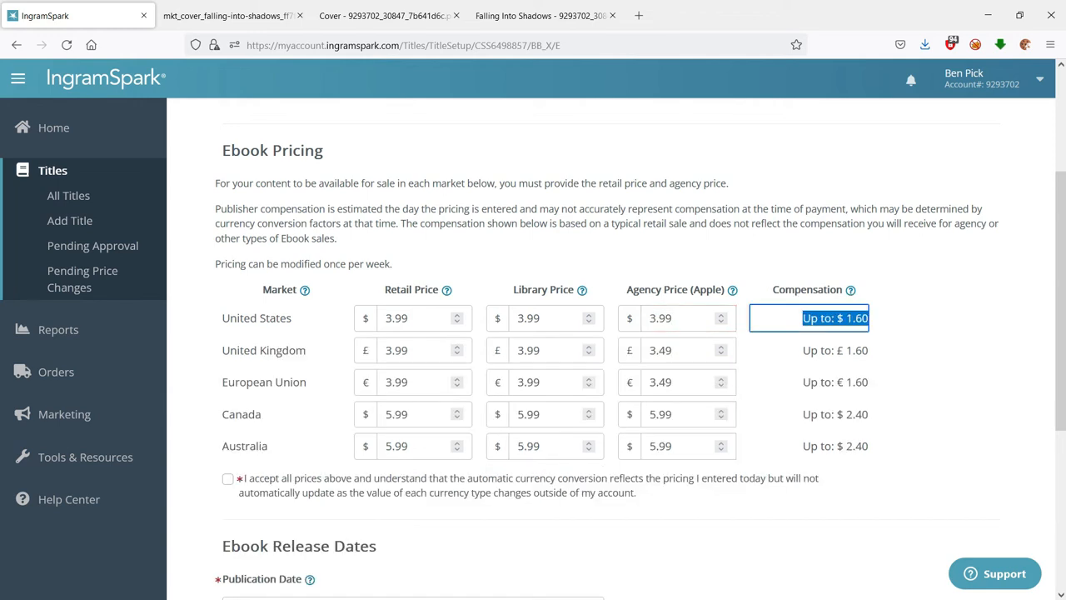
left_click(978, 392)
scroll(977, 392, "down", 3)
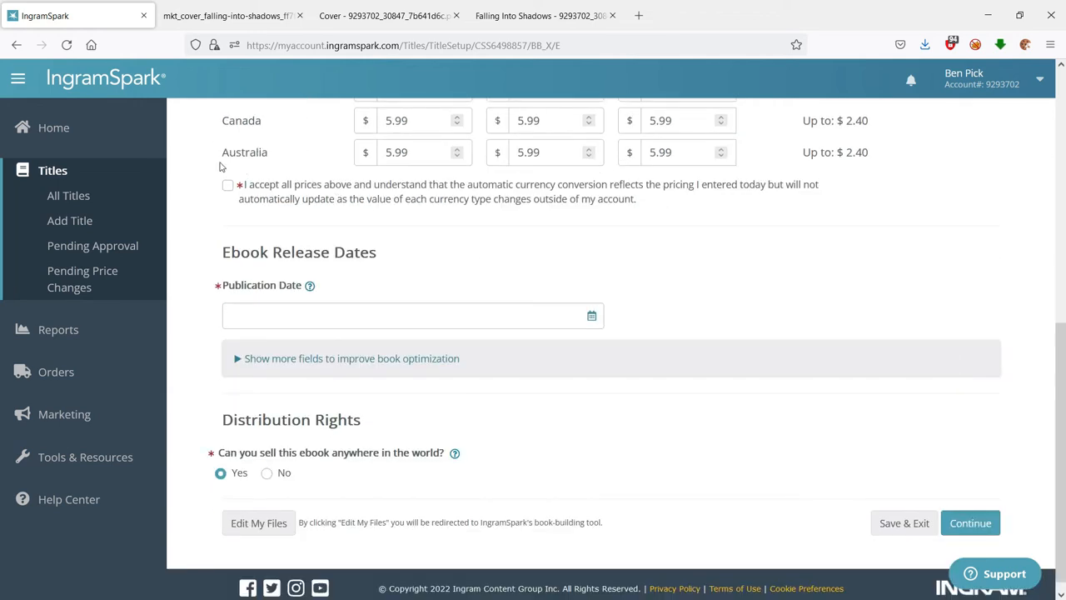
left_click(228, 186)
Set the ebook publication date to 03 Dec 2022 and continue to the next setup stage
left_click(591, 315)
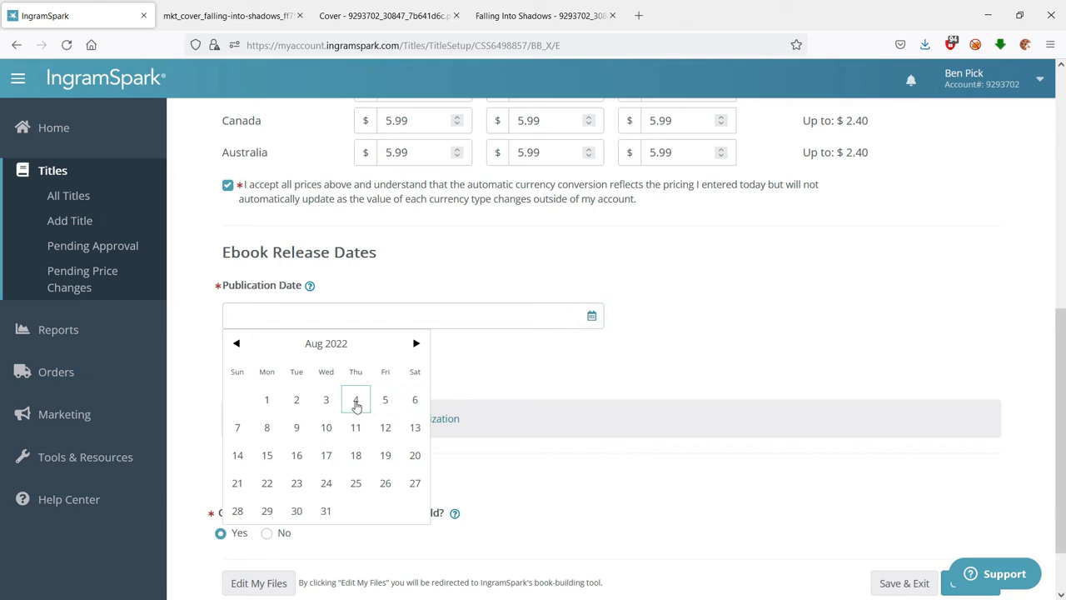
left_click(413, 344)
left_click(413, 344)
left_click(413, 344)
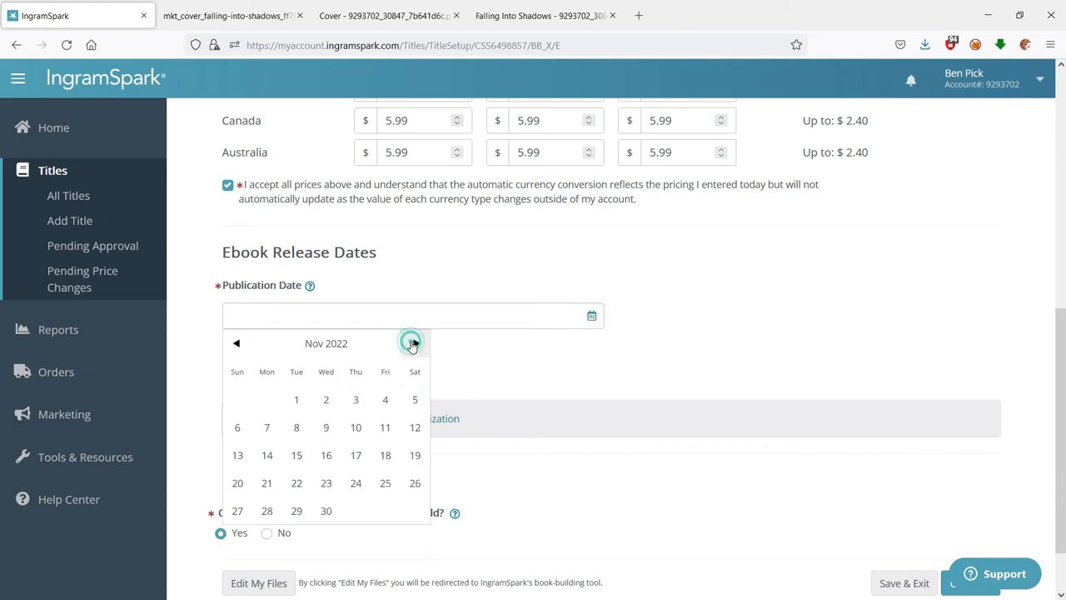
left_click(418, 343)
left_click(415, 400)
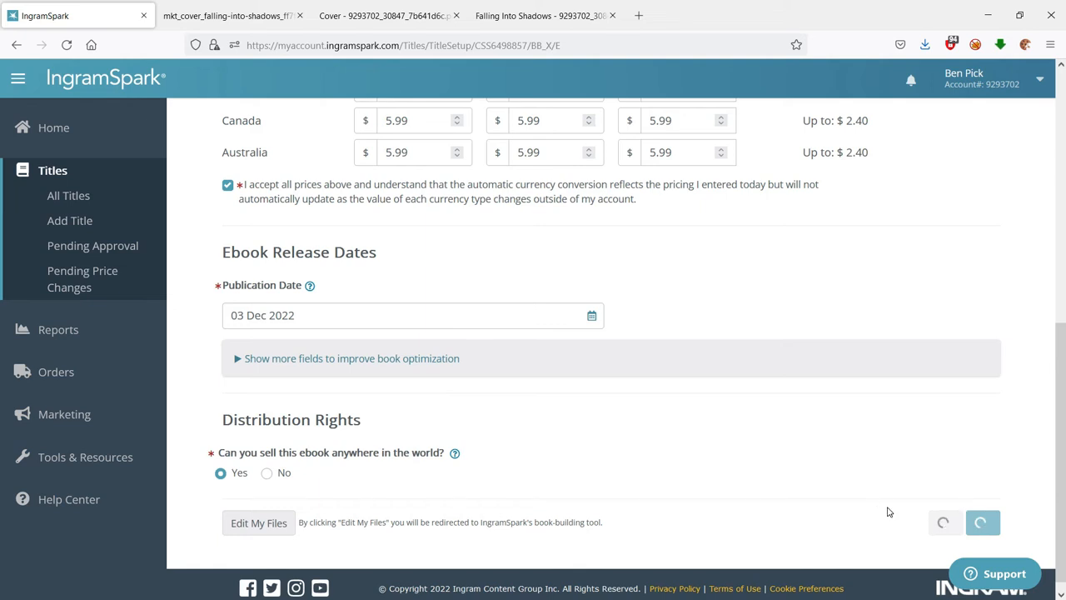
left_click(995, 528)
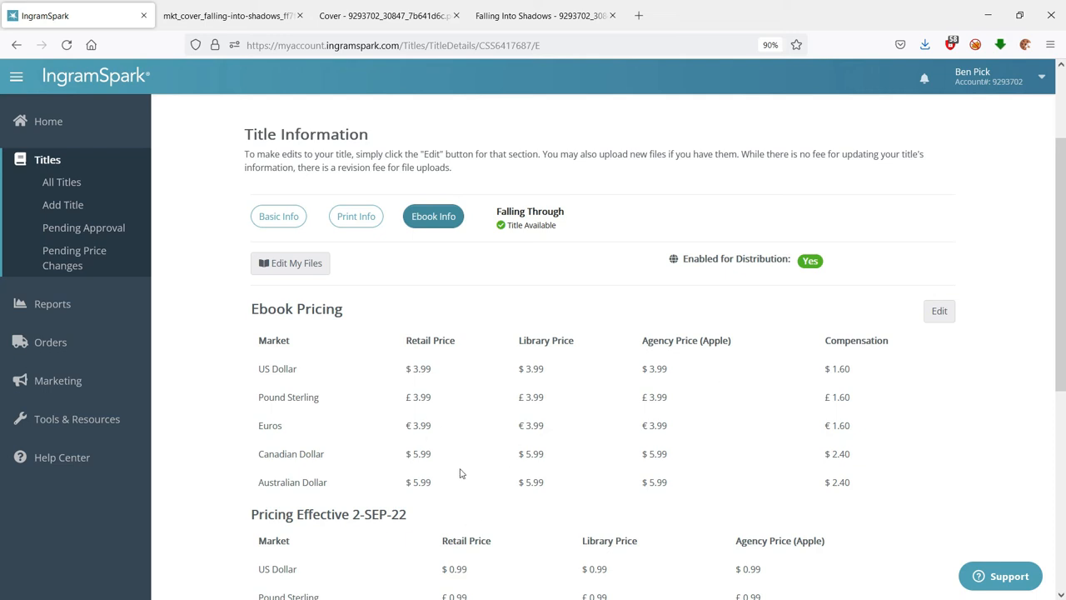
Review the current and upcoming ebook pricing of the Falling Through title
scroll(528, 516, "down", 2)
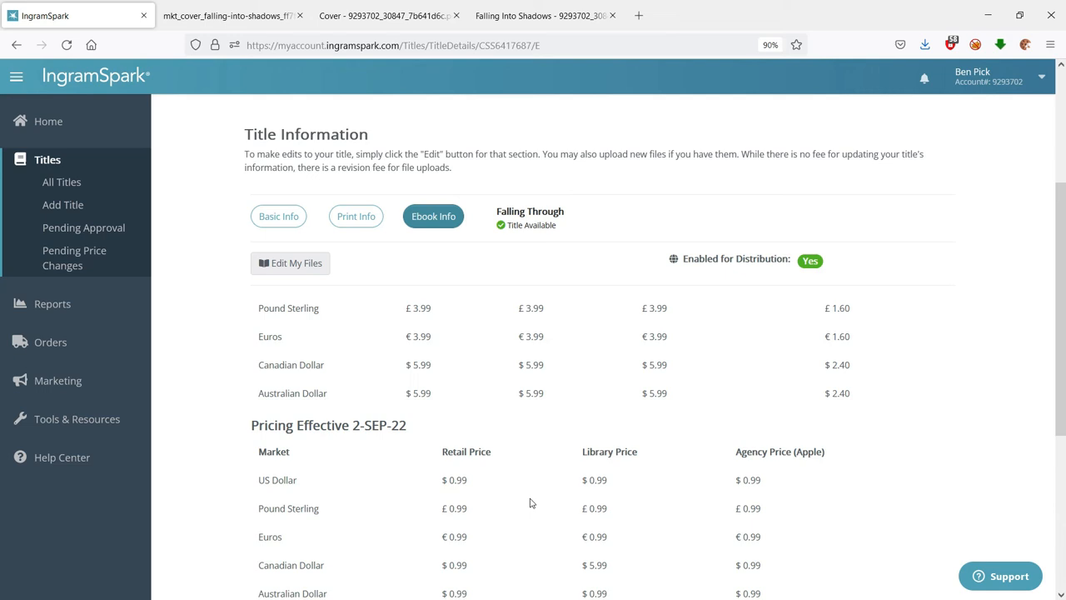
scroll(530, 502, "up", 2)
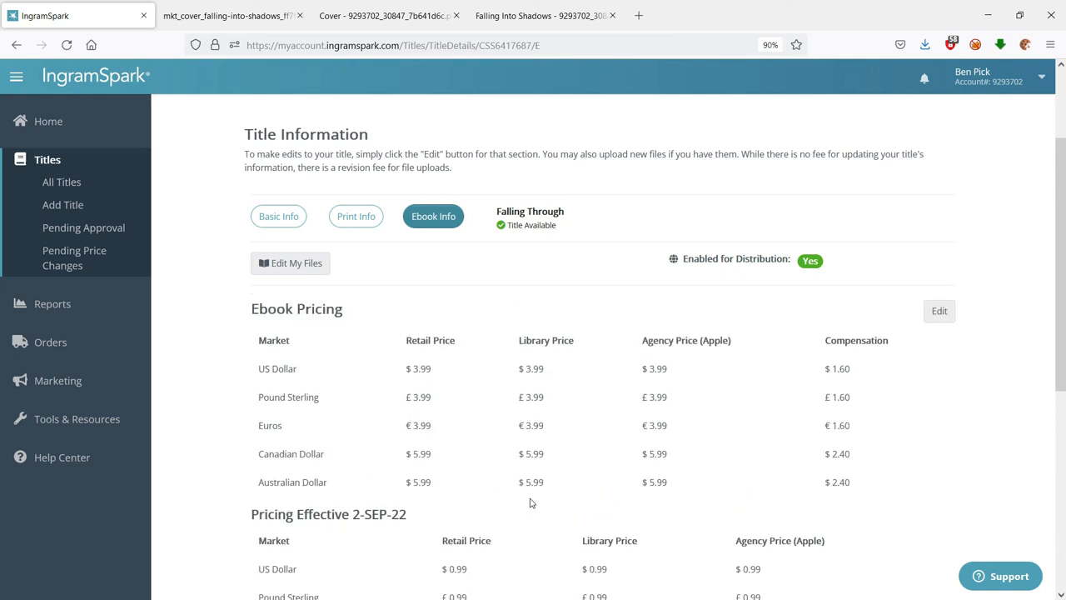
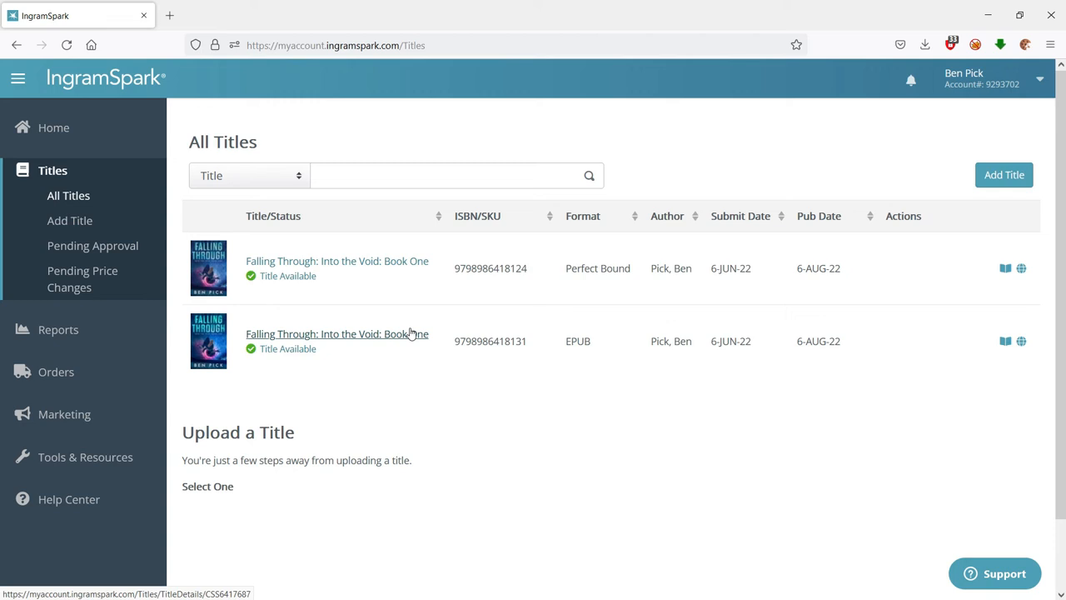
Open the EPUB listing of Falling Through: Into the Void: Book One and open its files in the book-building tool
left_click(411, 333)
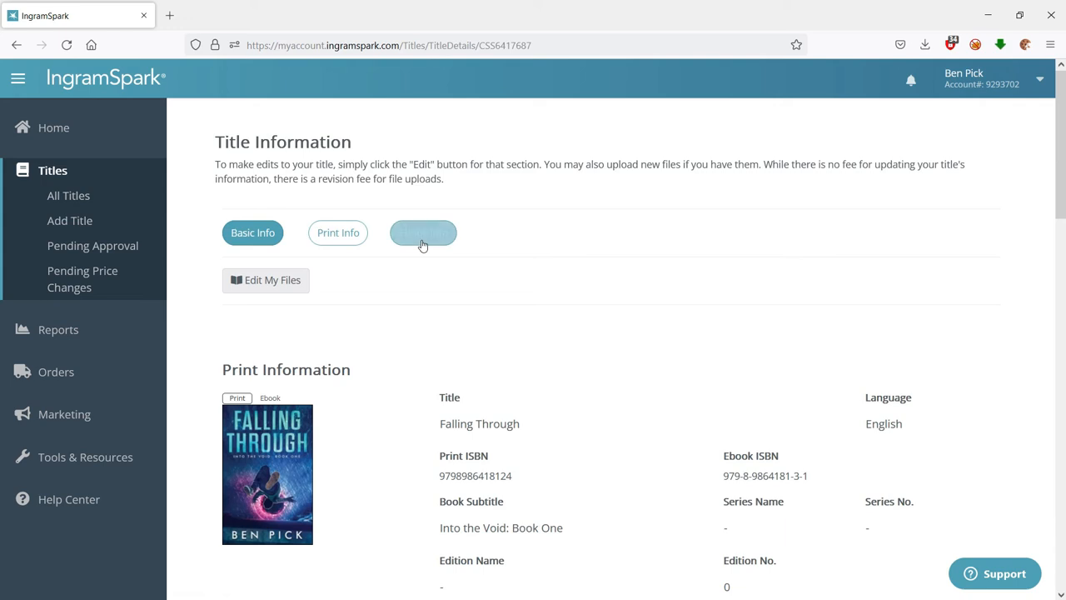
scroll(518, 381, "down", 2)
scroll(518, 381, "down", 4)
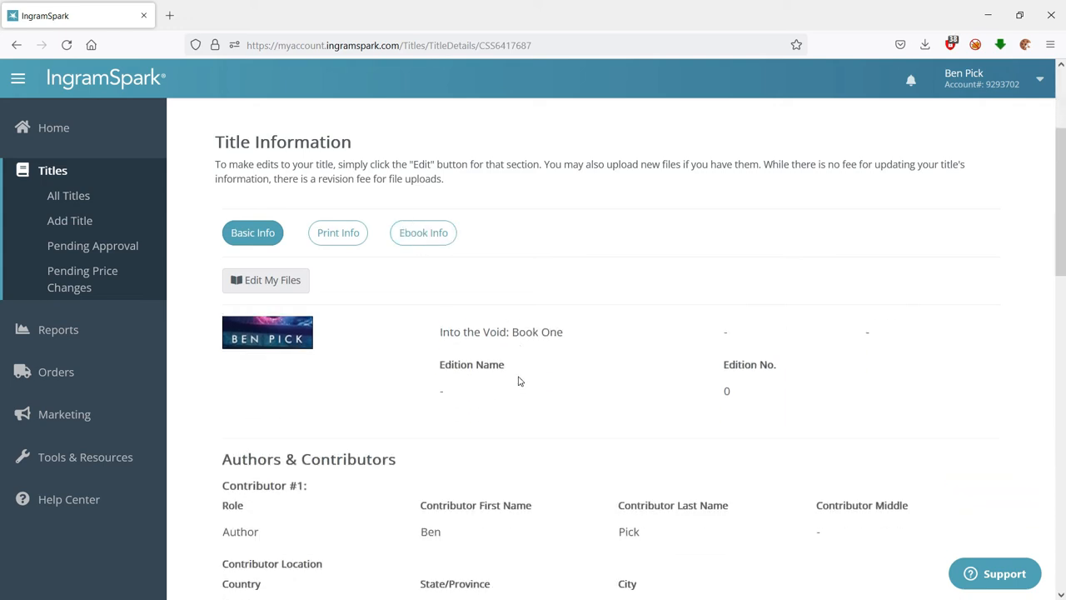
left_click(423, 232)
left_click(277, 288)
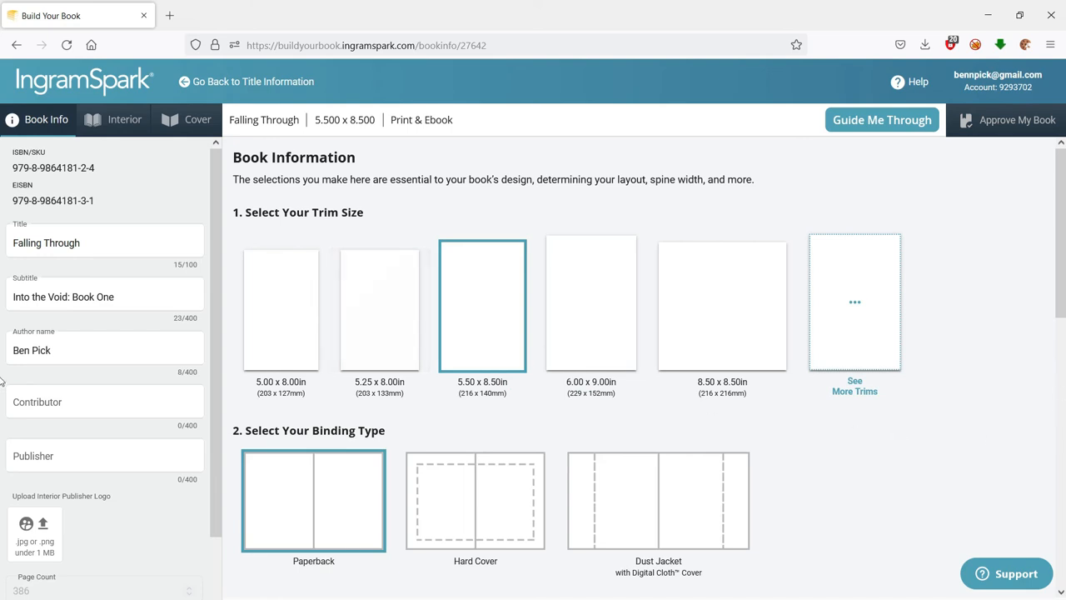
Proceed from the book information to the interior of Falling Through, and view its front-matter text insert without editing it
left_click_drag(1063, 301, 983, 569)
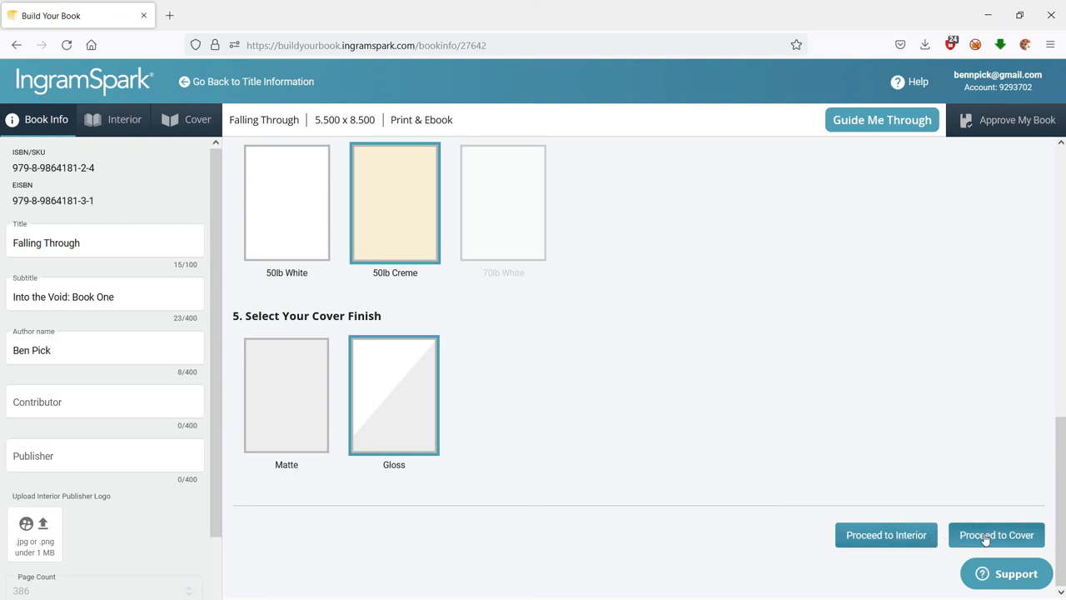
left_click(905, 538)
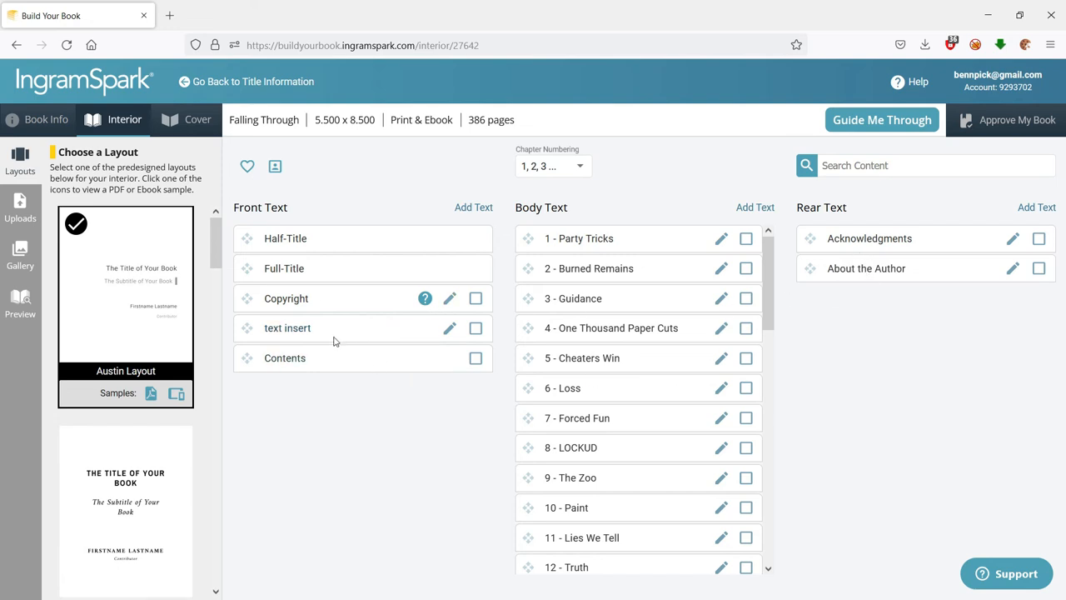
left_click(286, 330)
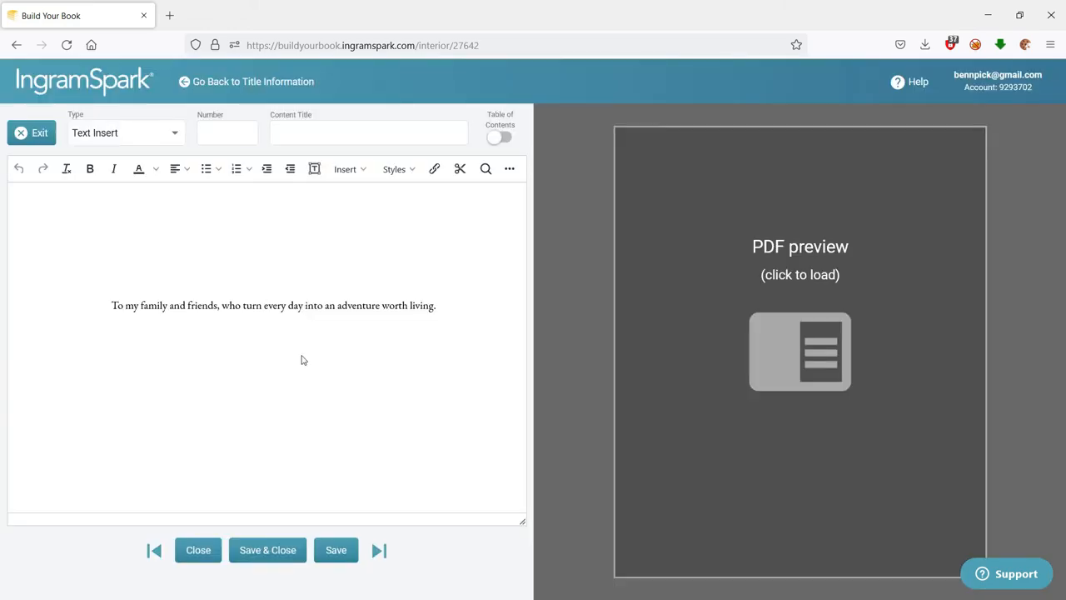
left_click(198, 551)
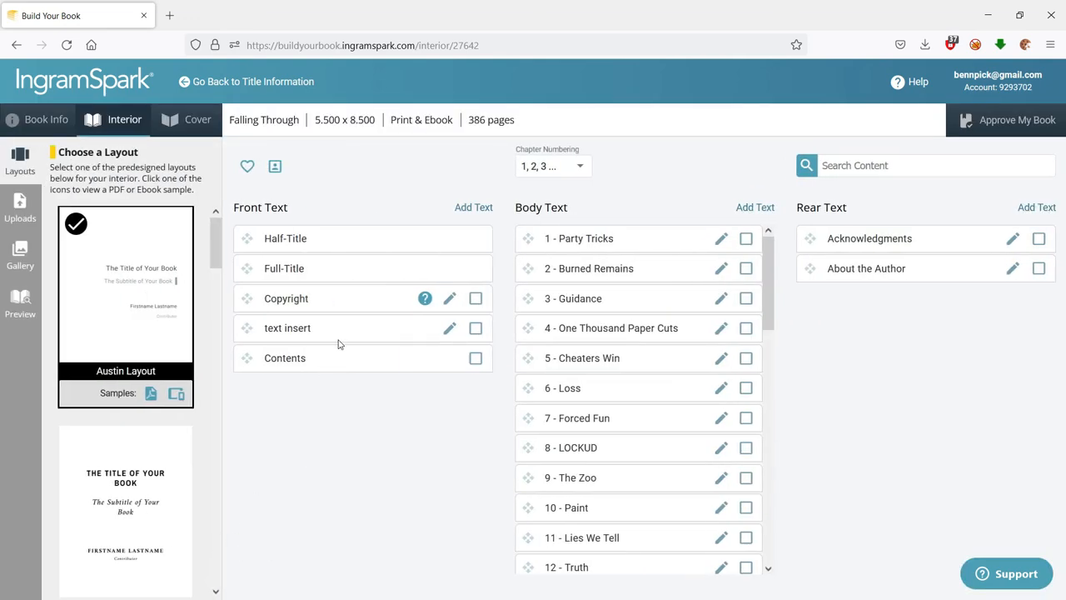
mouse_move(357, 367)
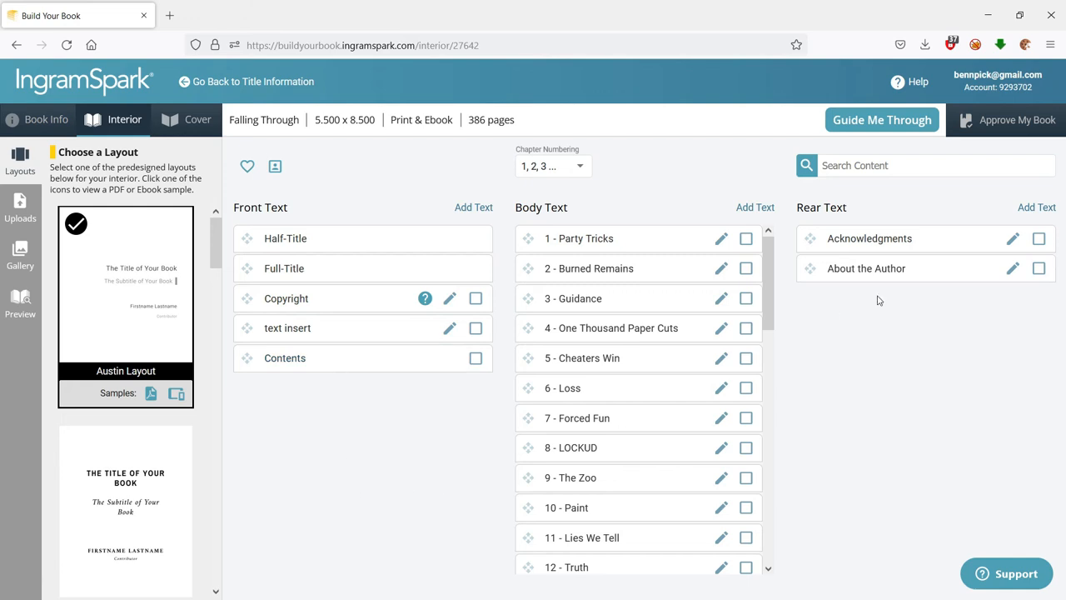
left_click(904, 268)
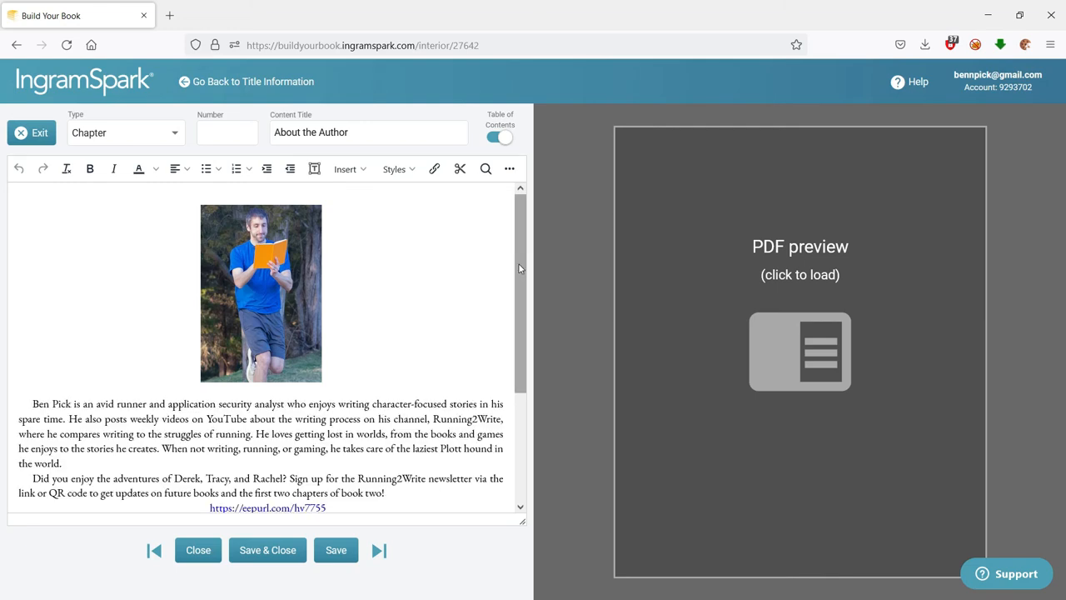
left_click_drag(519, 264, 537, 376)
left_click(298, 405)
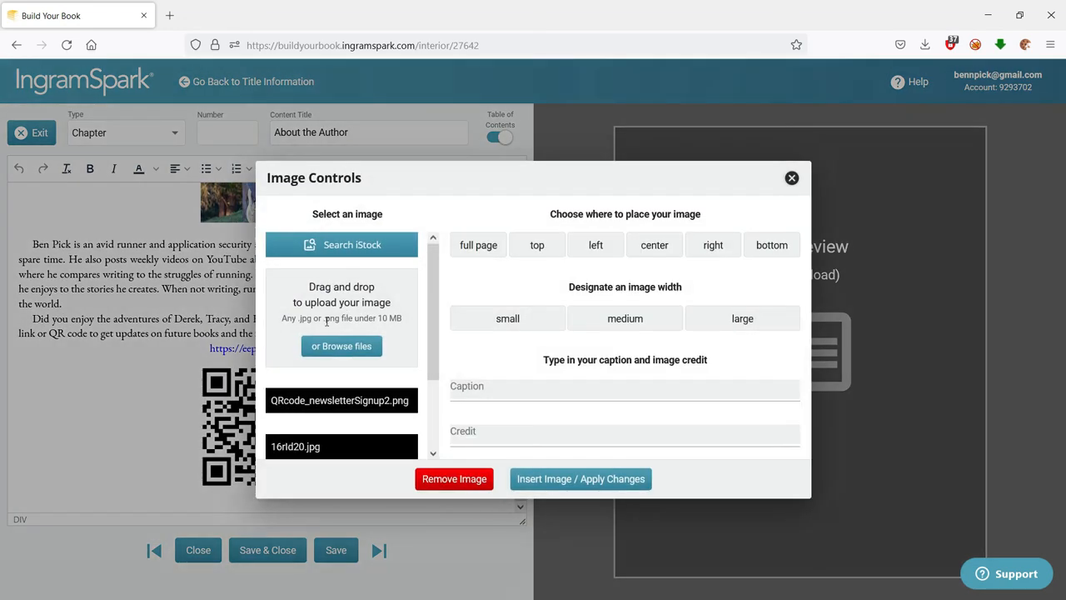
left_click(791, 178)
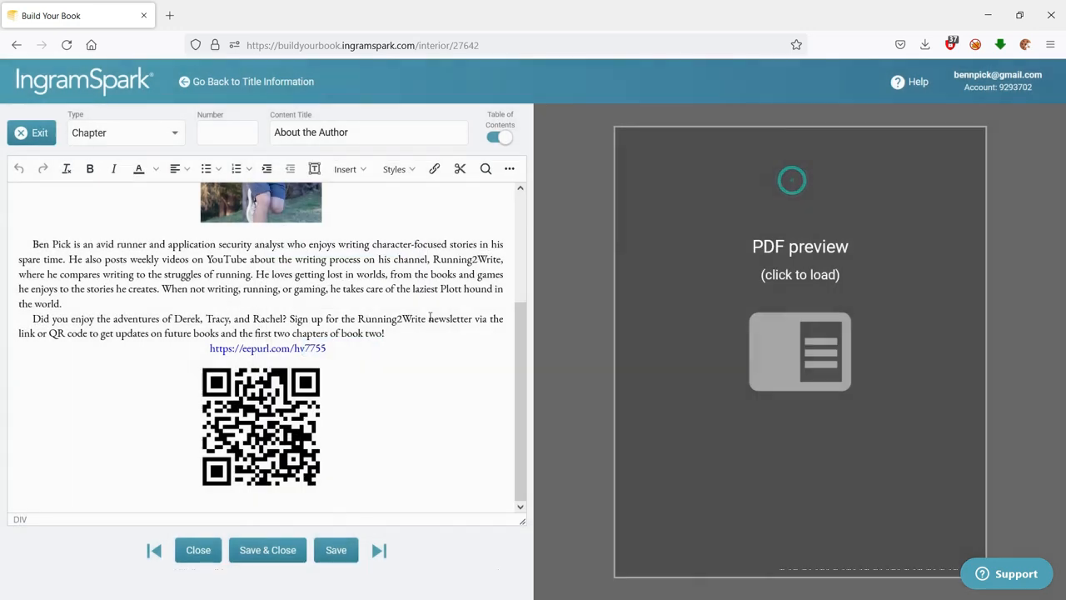
triple_click(336, 348)
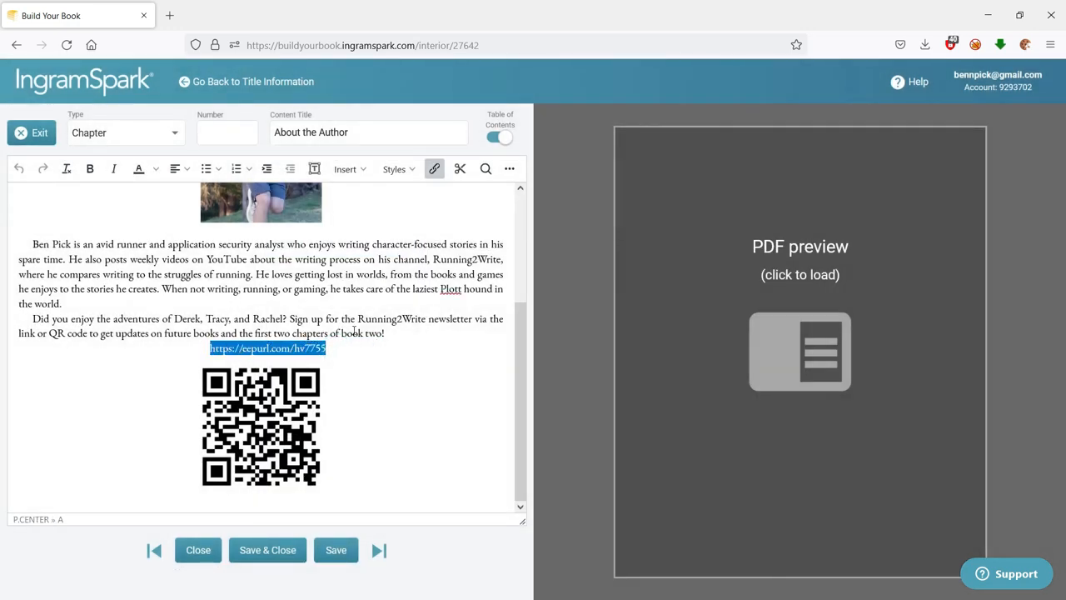
type("https://mailchi.mp/3afb122e1490/newsletter-signup")
Replace the QR code below the newsletter link with QRCode_New.png, centered at small width, and check the page preview
left_click(273, 421)
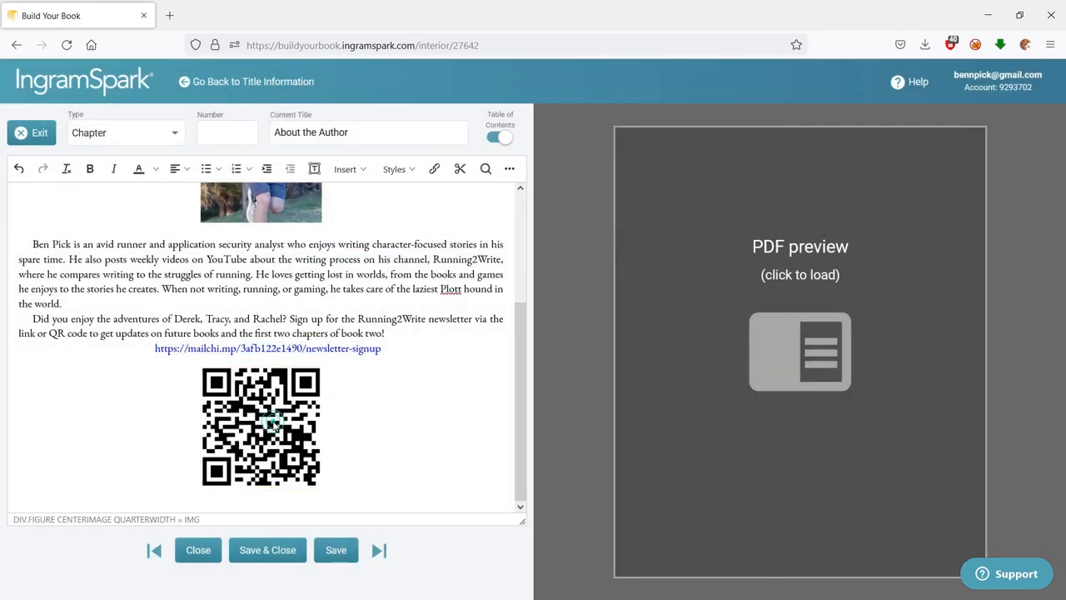
double_click(273, 421)
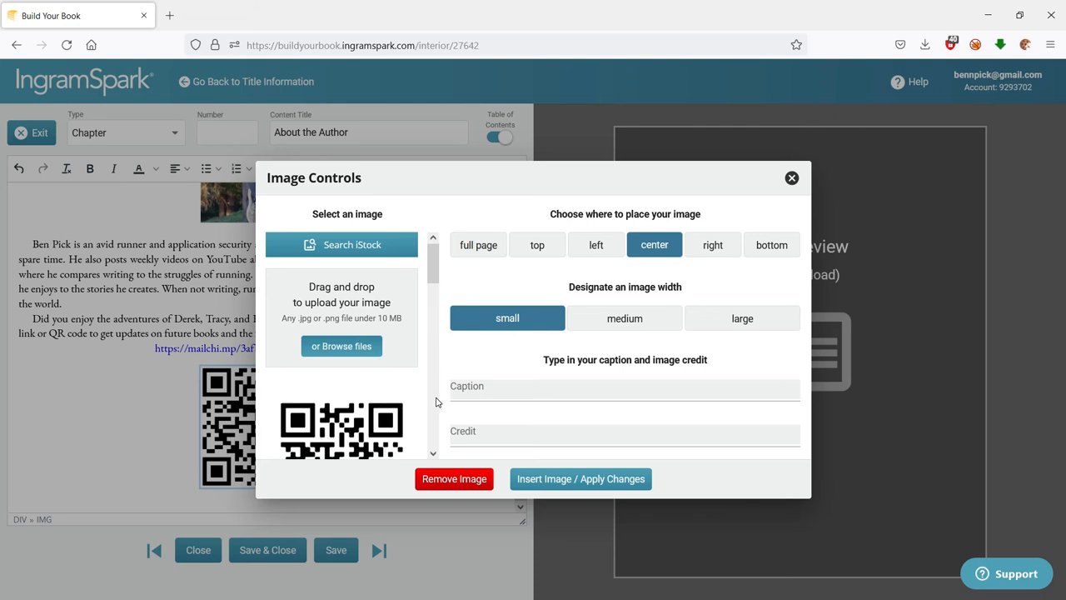
left_click(606, 488)
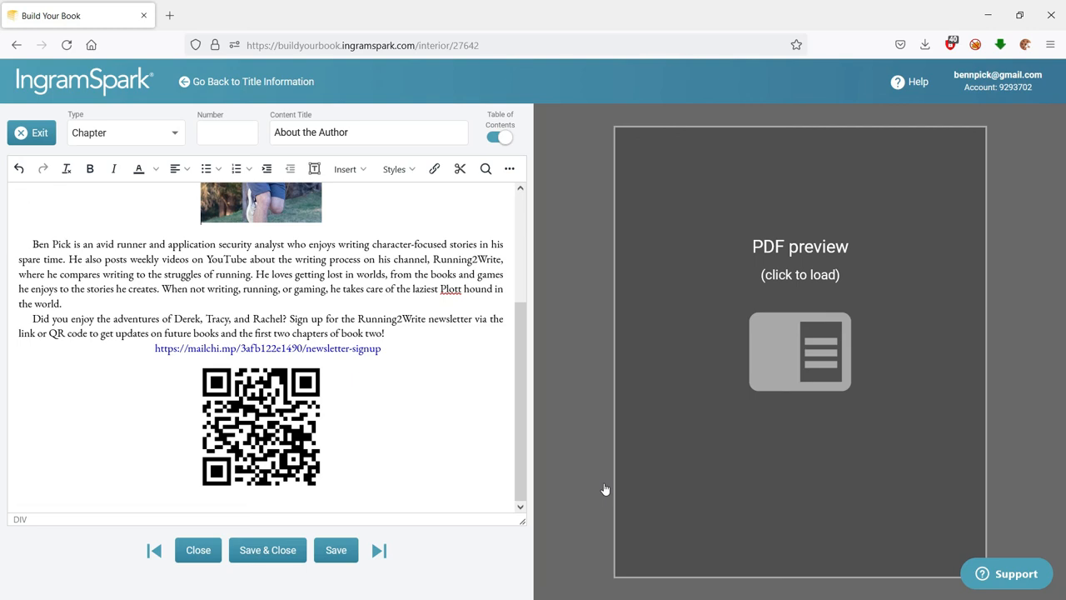
scroll(811, 278, "down", 2)
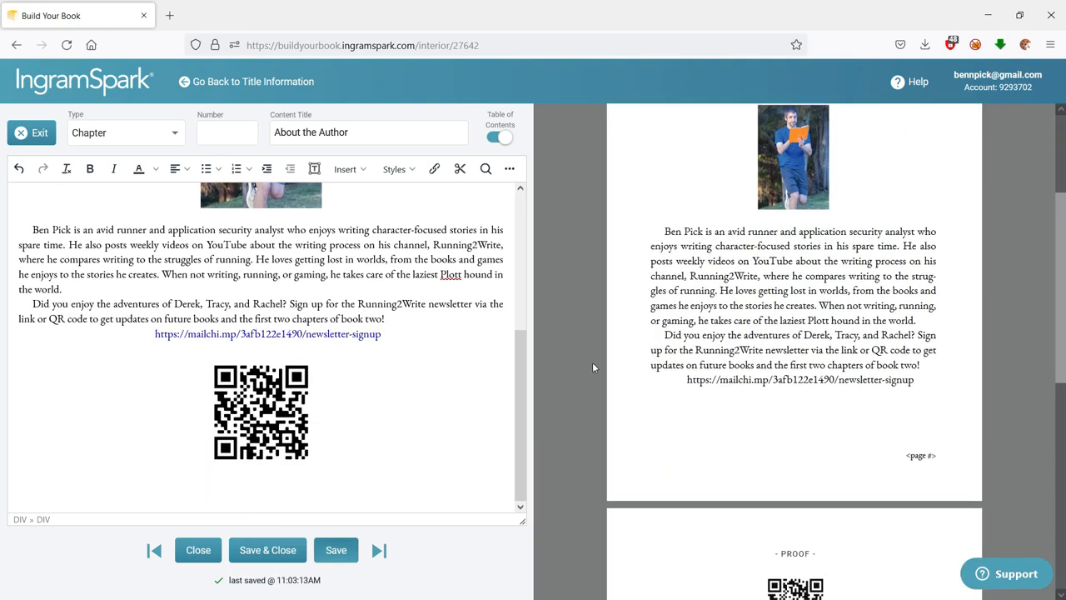
Remove the extra QR code above the author photo and refresh the PDF preview
scroll(765, 392, "down", 4)
scroll(466, 408, "up", 5)
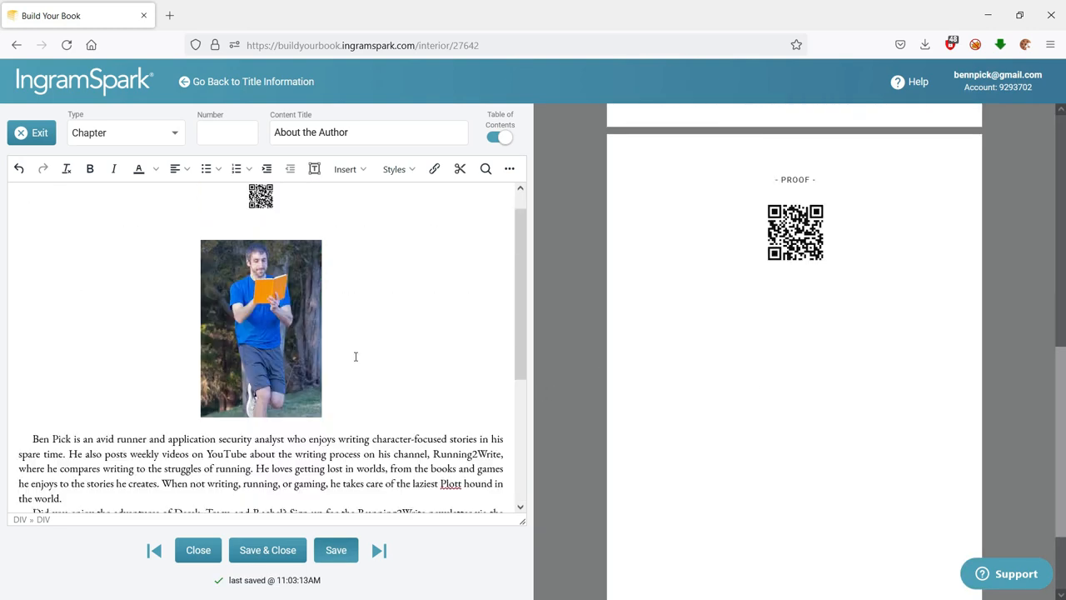
left_click(255, 221)
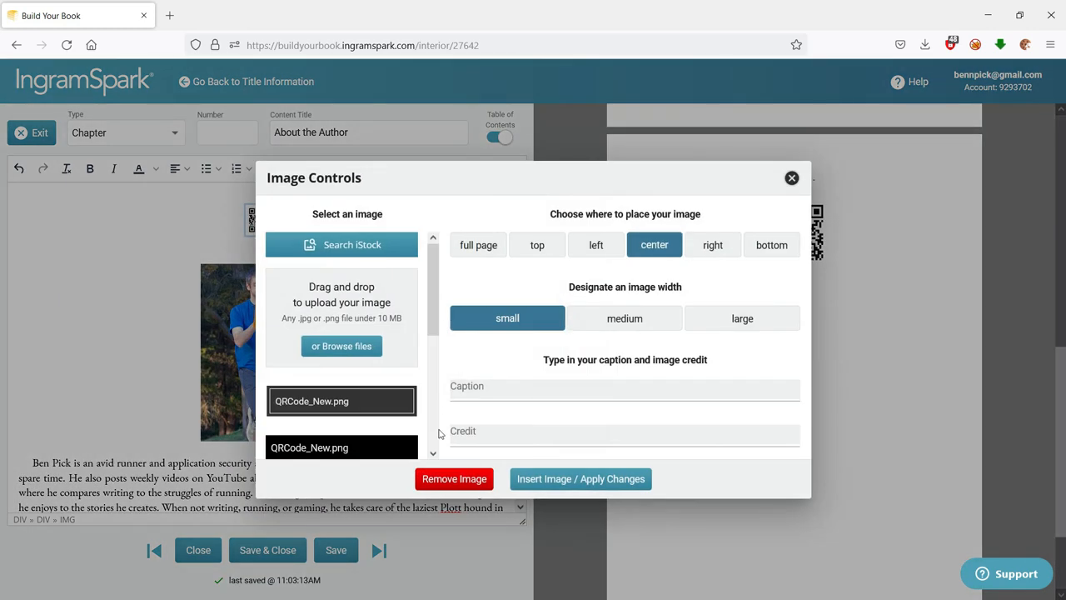
left_click(454, 479)
left_click(800, 554)
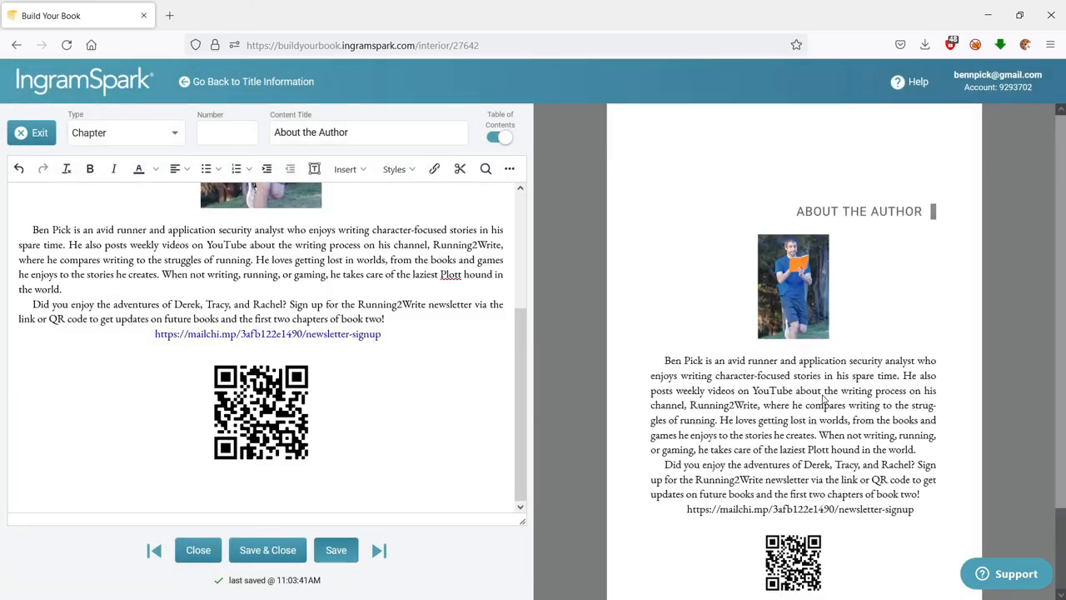
scroll(823, 398, "down", 2)
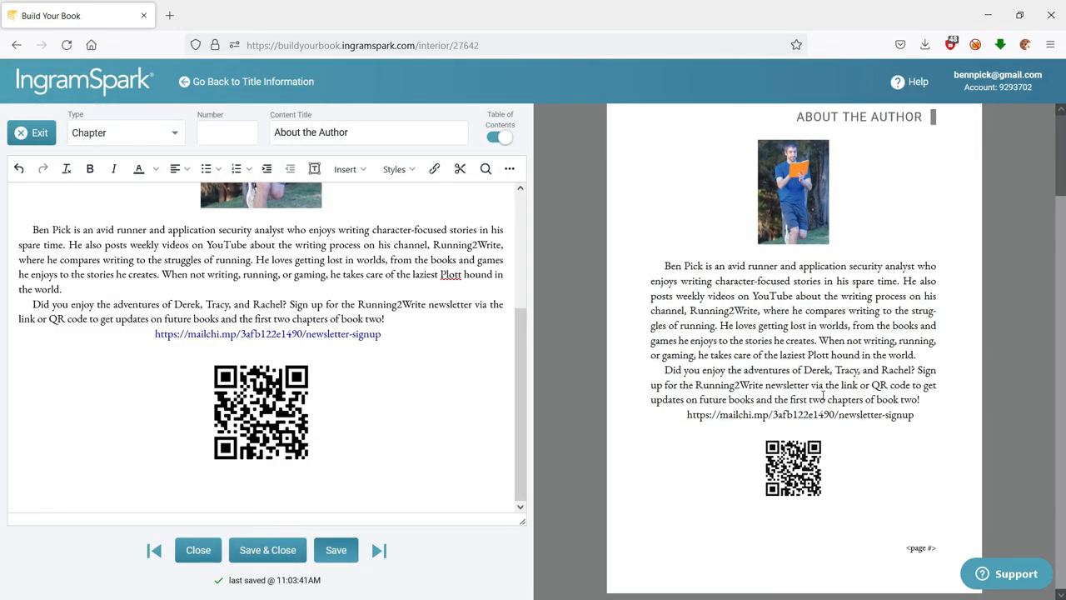
left_click(268, 333)
left_click(434, 168)
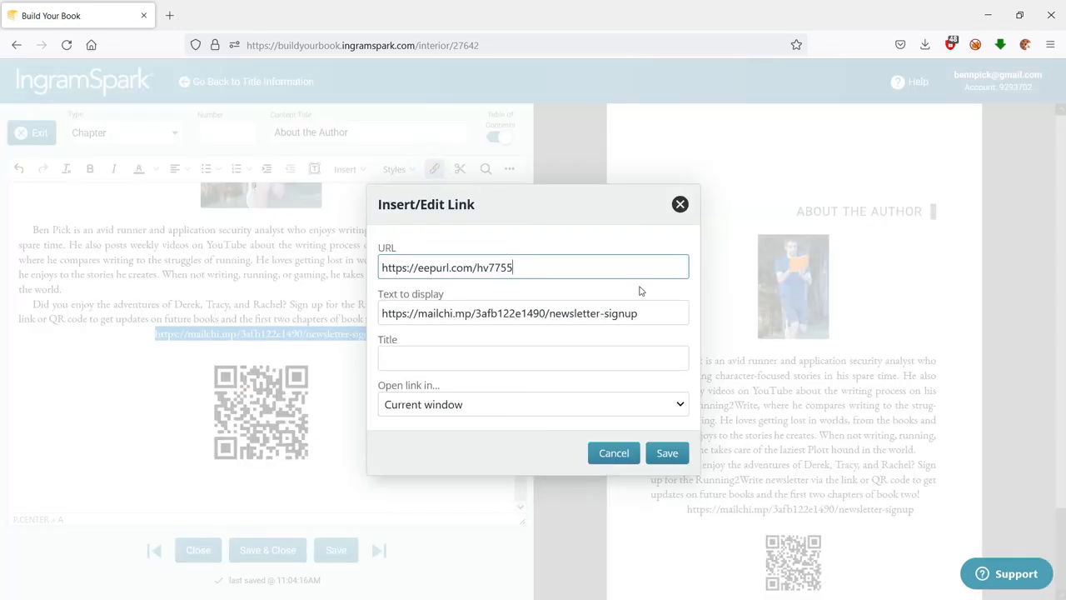
left_click_drag(659, 313, 266, 314)
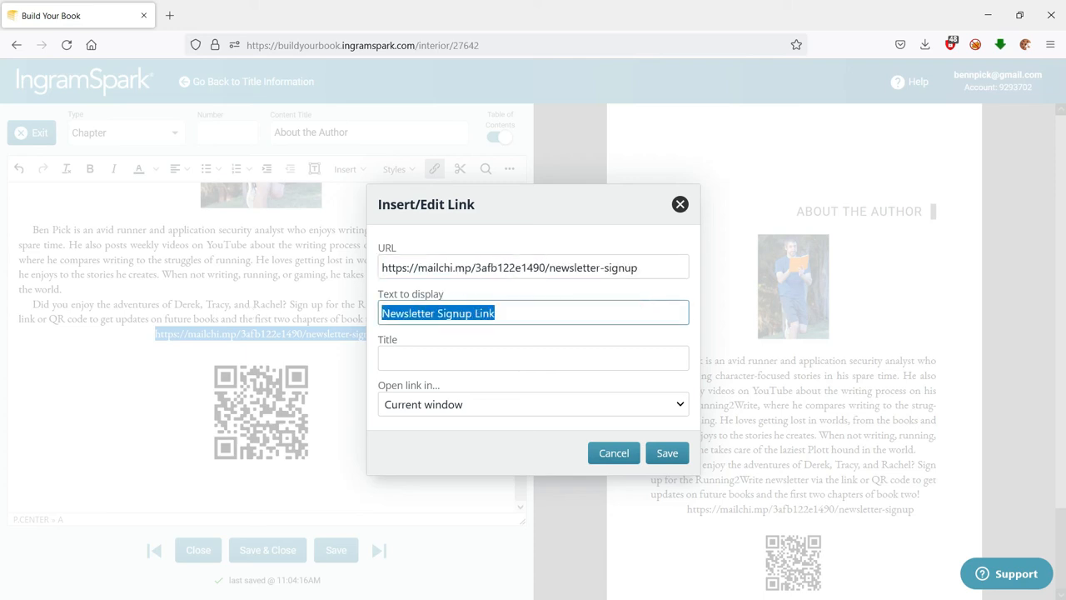
type("Sign u")
key("BackSpace")
type("up for the ")
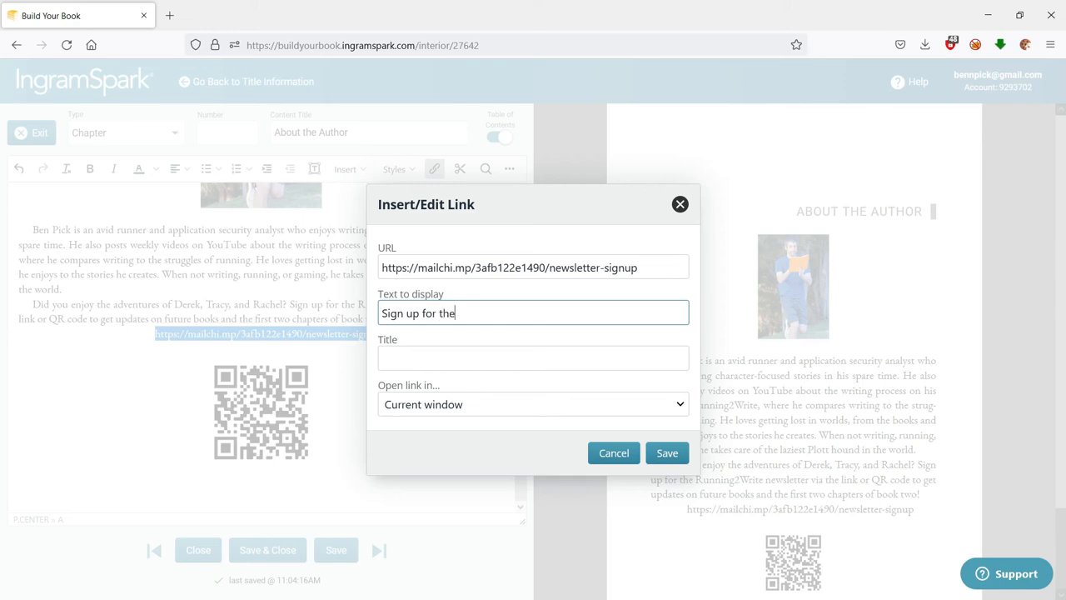
type("Running2Write newsletter!")
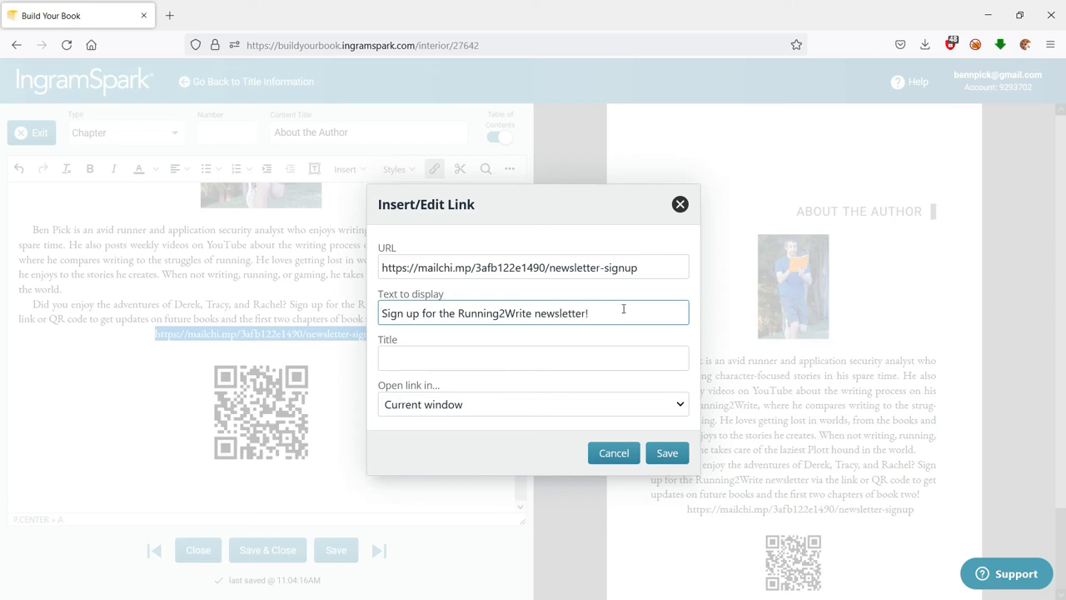
left_click(671, 455)
Test the newsletter link from the editor, and save and close the About the Author section
left_click(327, 342, "ctrl")
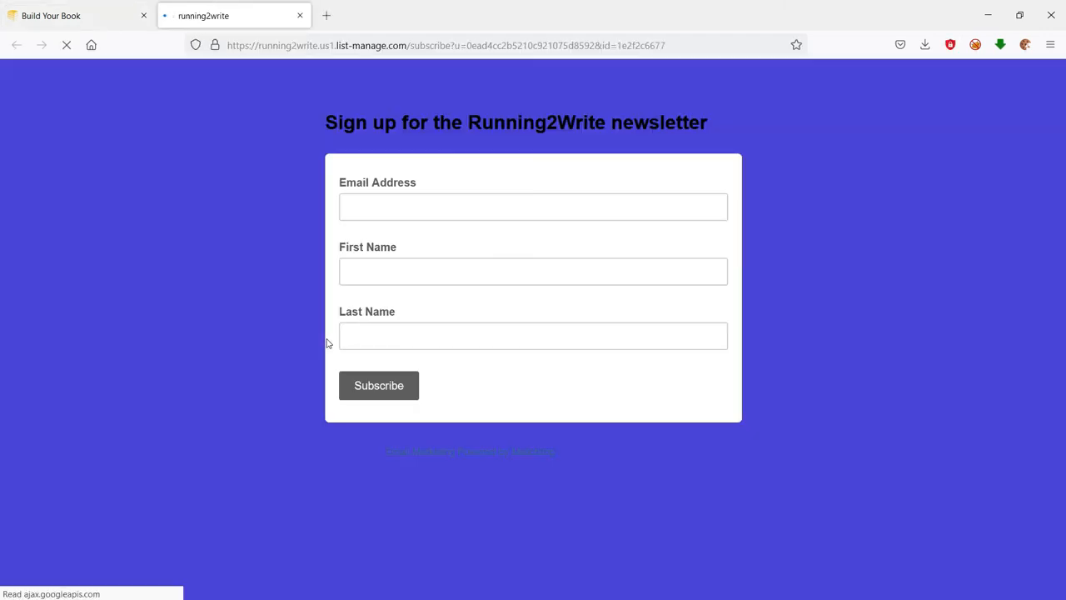
left_click(300, 16)
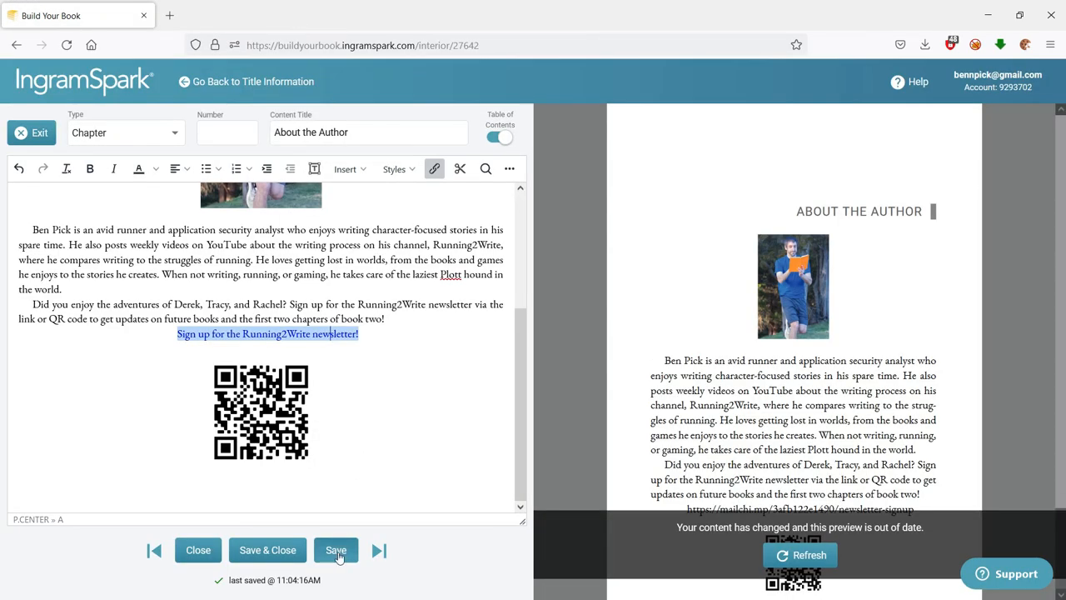
left_click(339, 551)
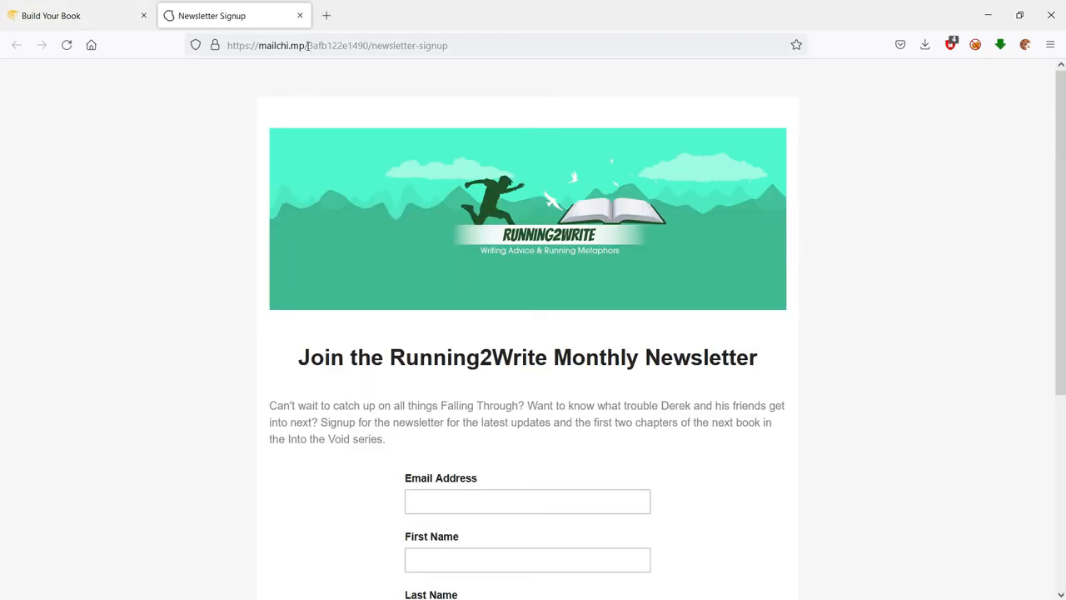
left_click(299, 16)
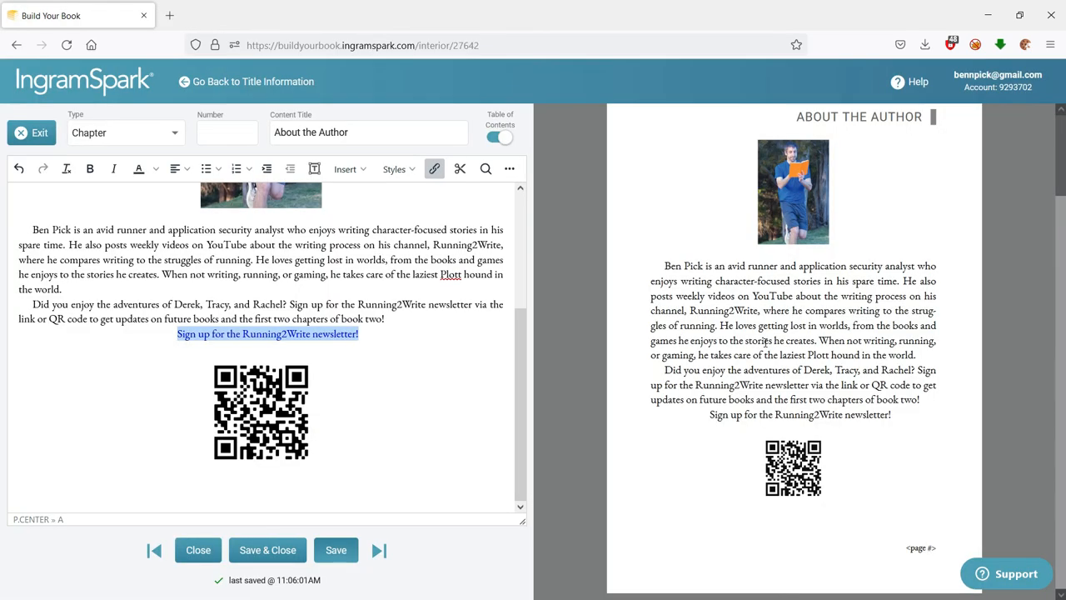
left_click(276, 556)
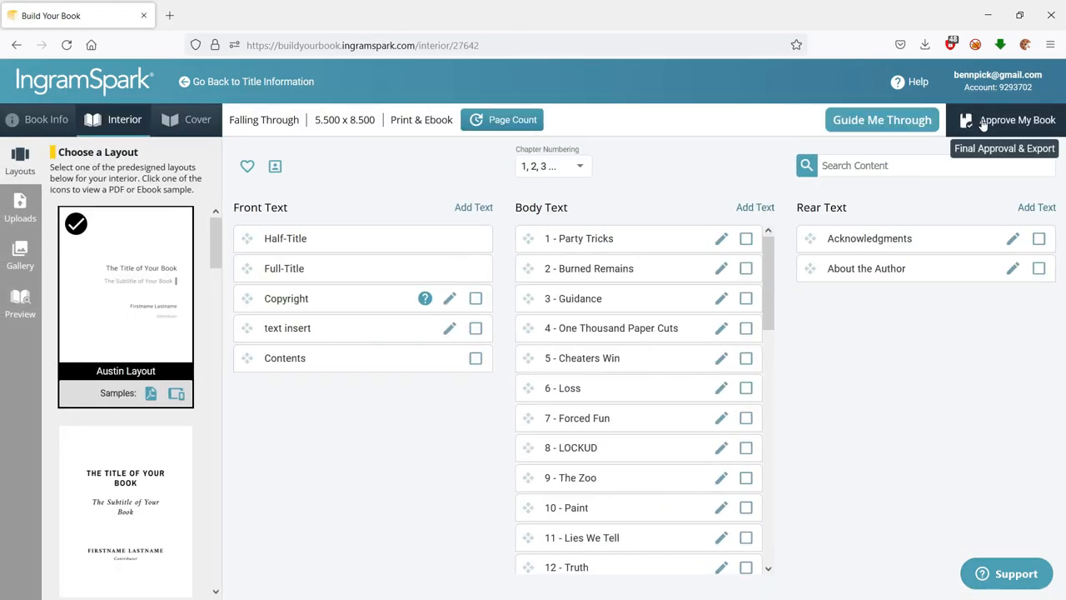
Start the final approval of Falling Through and approve its book information
left_click(984, 122)
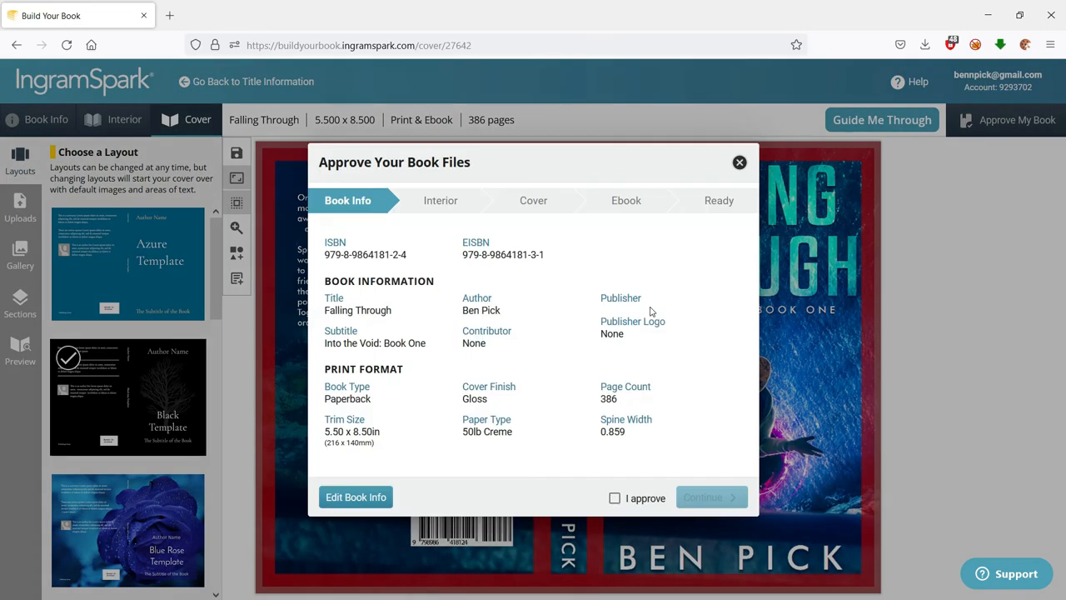
left_click(615, 497)
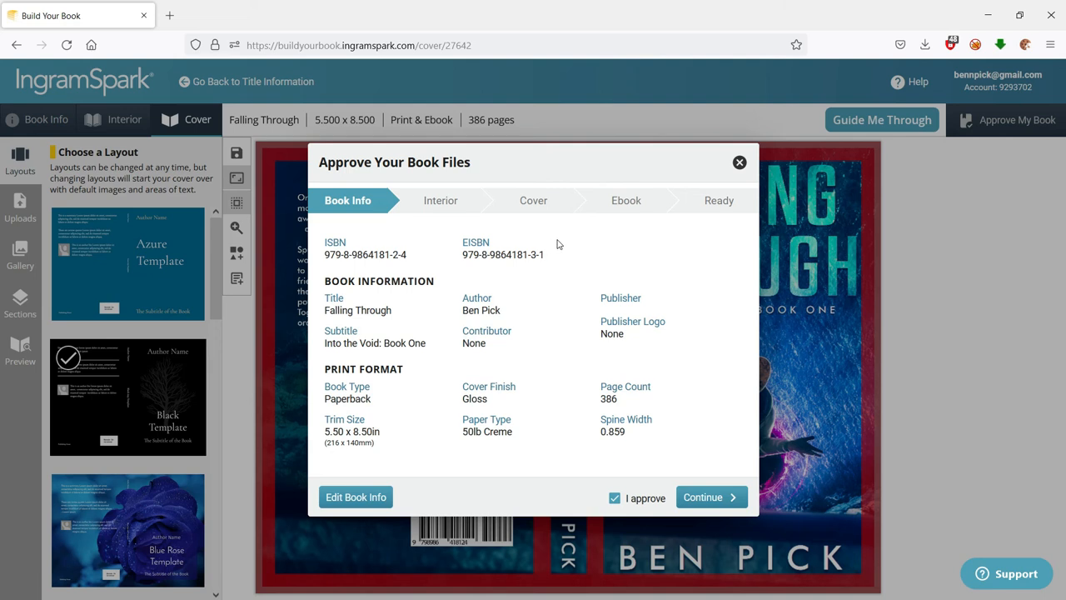
left_click(703, 498)
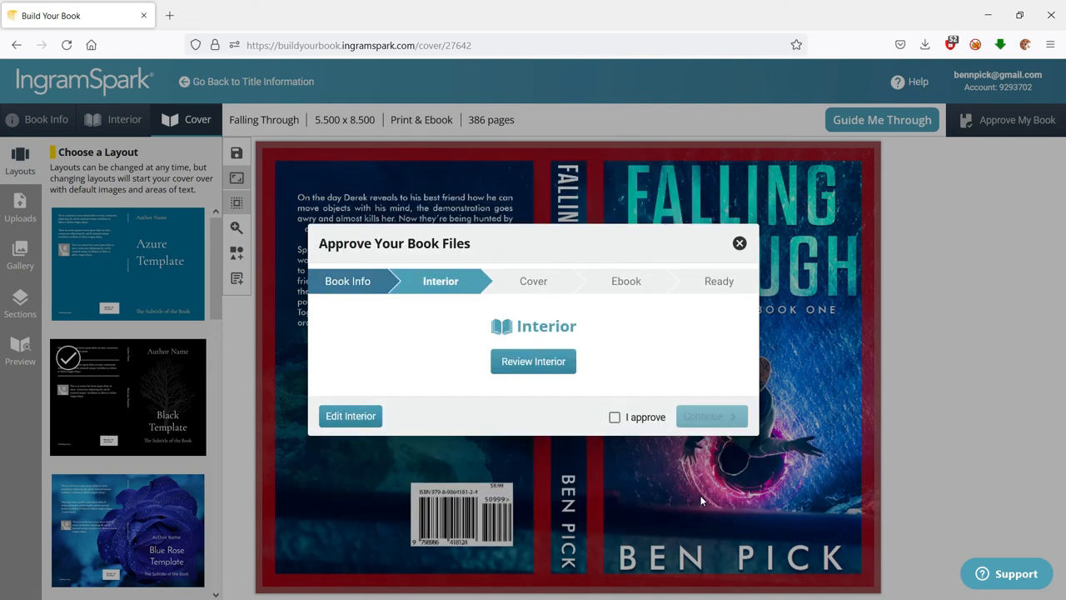
Review the About the Author page at the end of the interior PDF and test its newsletter link
left_click(533, 361)
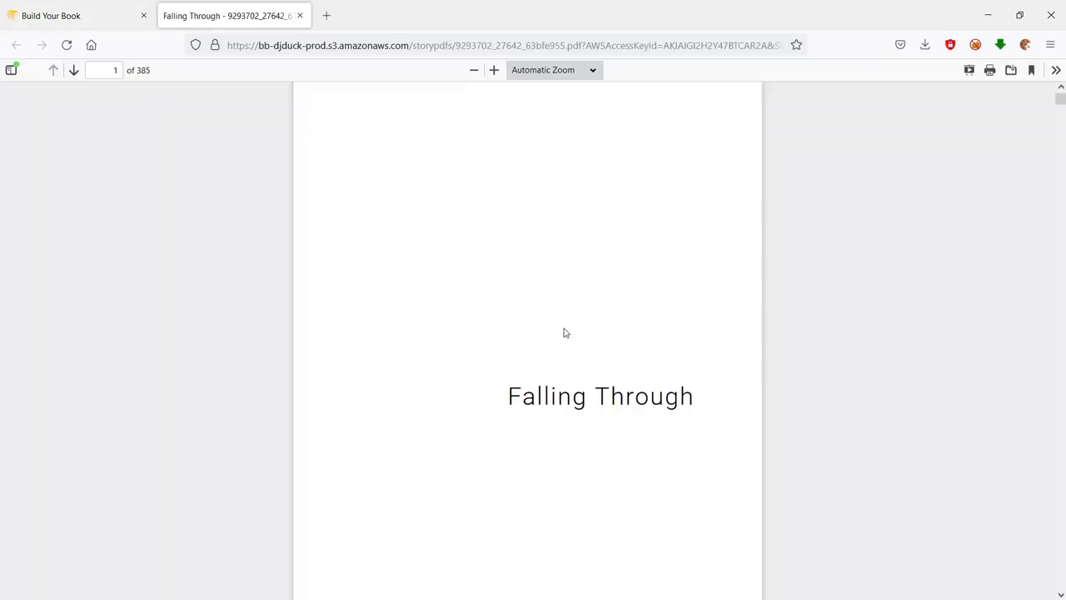
key("End")
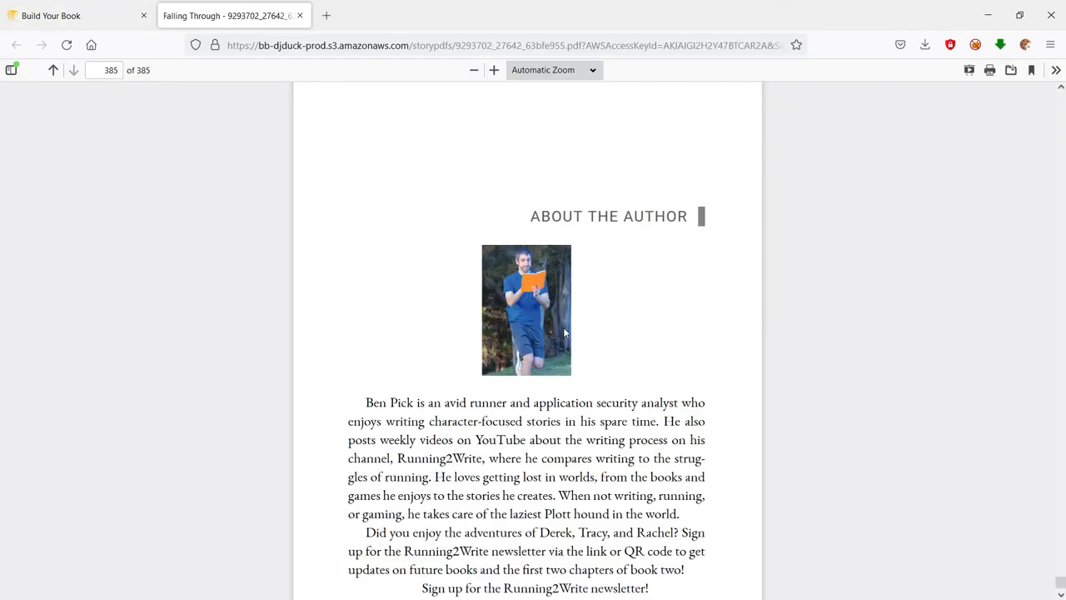
scroll(573, 298, "down", 3)
scroll(573, 298, "down", 1)
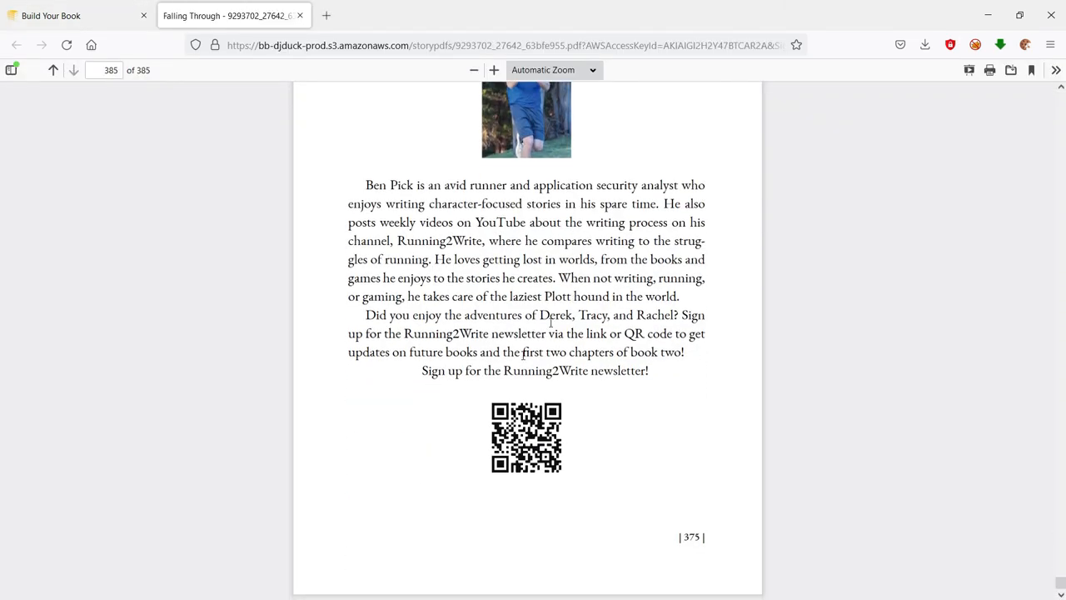
left_click(515, 372)
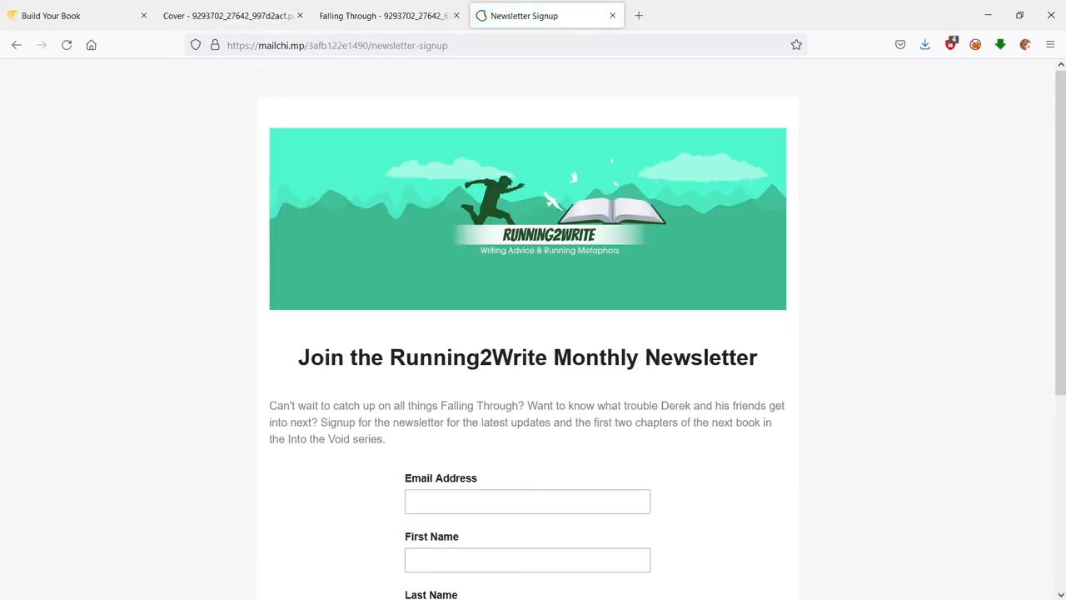
key("ctrl+w")
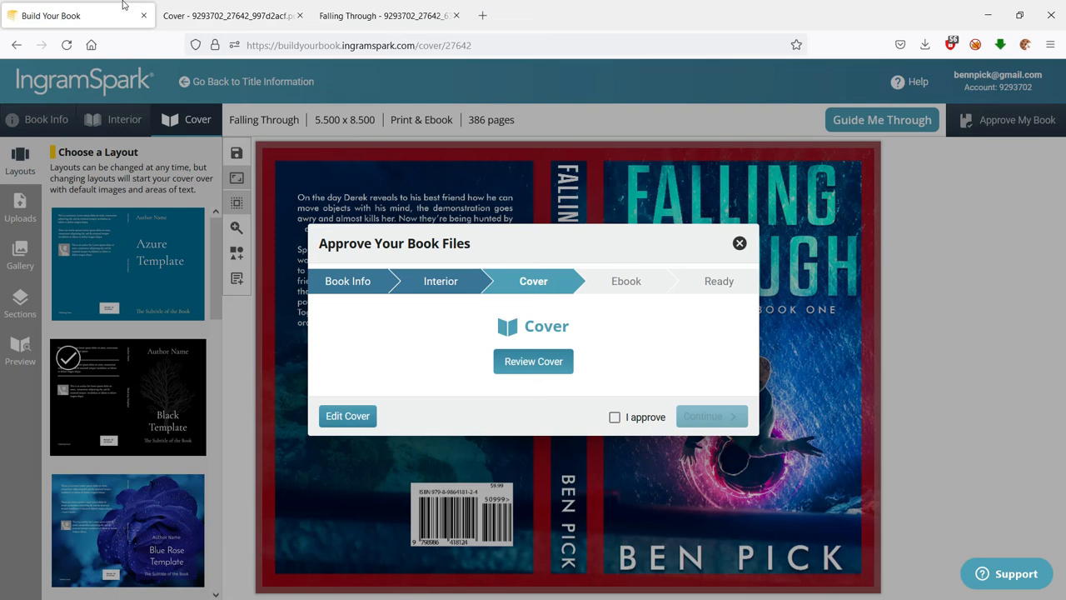
Approve the cover and ebook files of Falling Through and finish the book
left_click(623, 417)
left_click(707, 419)
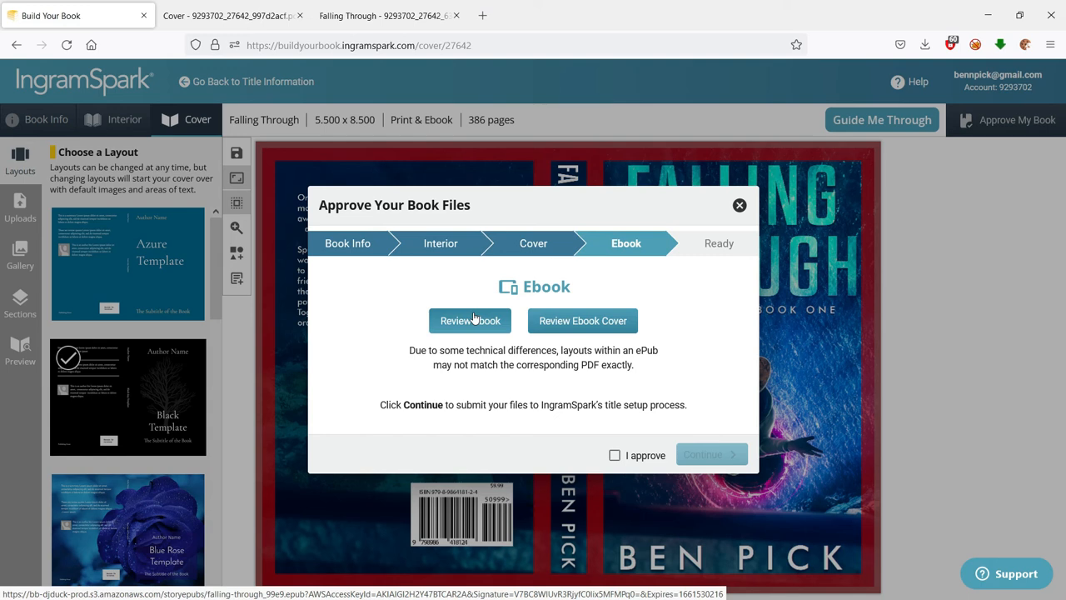
left_click(615, 455)
left_click(688, 452)
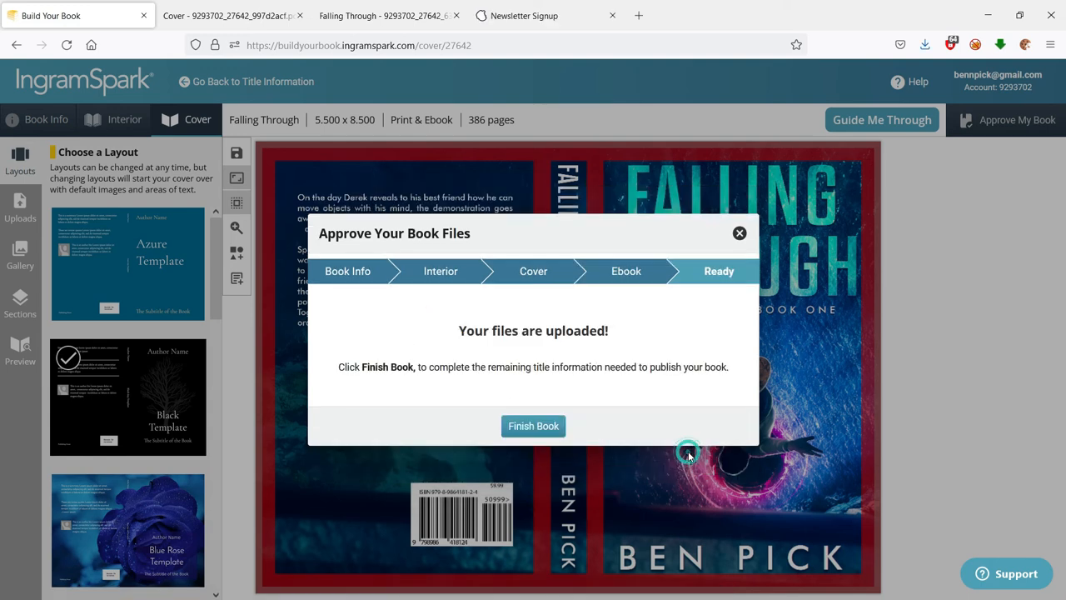
left_click(527, 425)
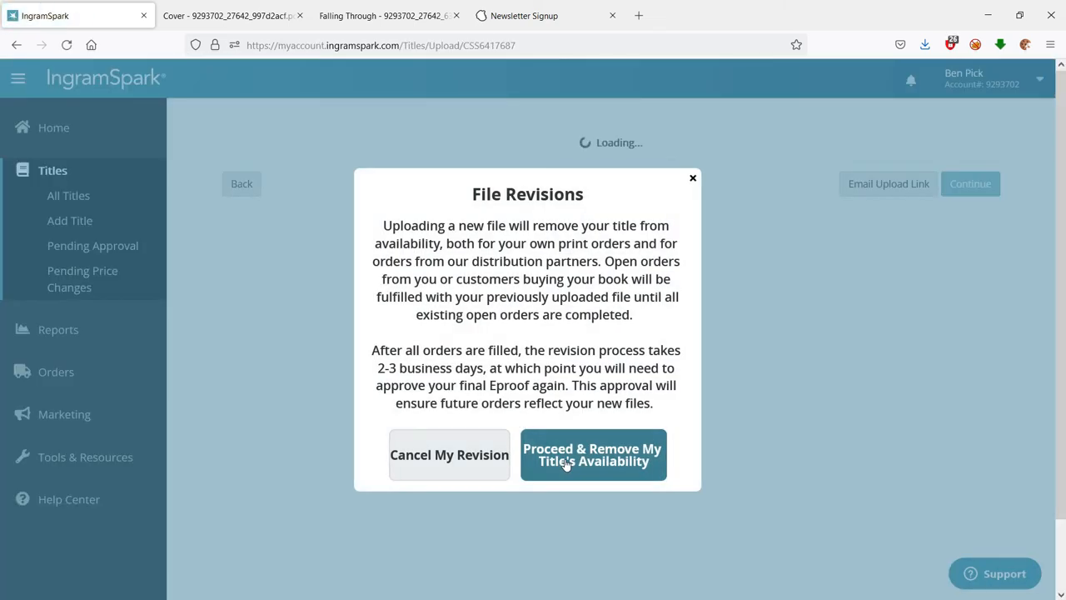
Accept removing the title's availability for the file revision, and continue through the uploads and validation to the order summary
left_click(564, 463)
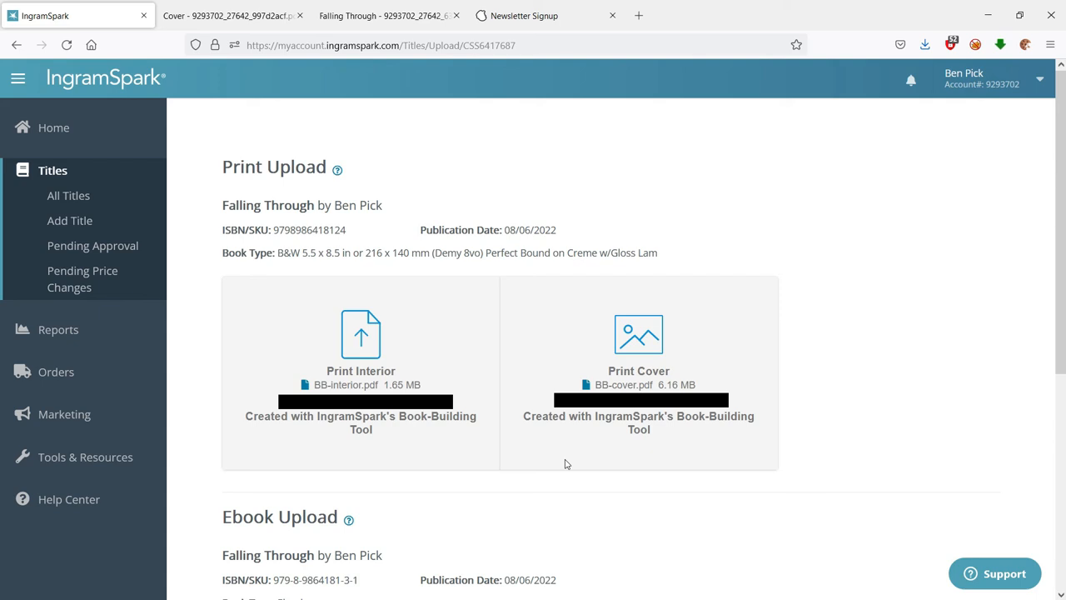
scroll(960, 515, "down", 5)
left_click(961, 515)
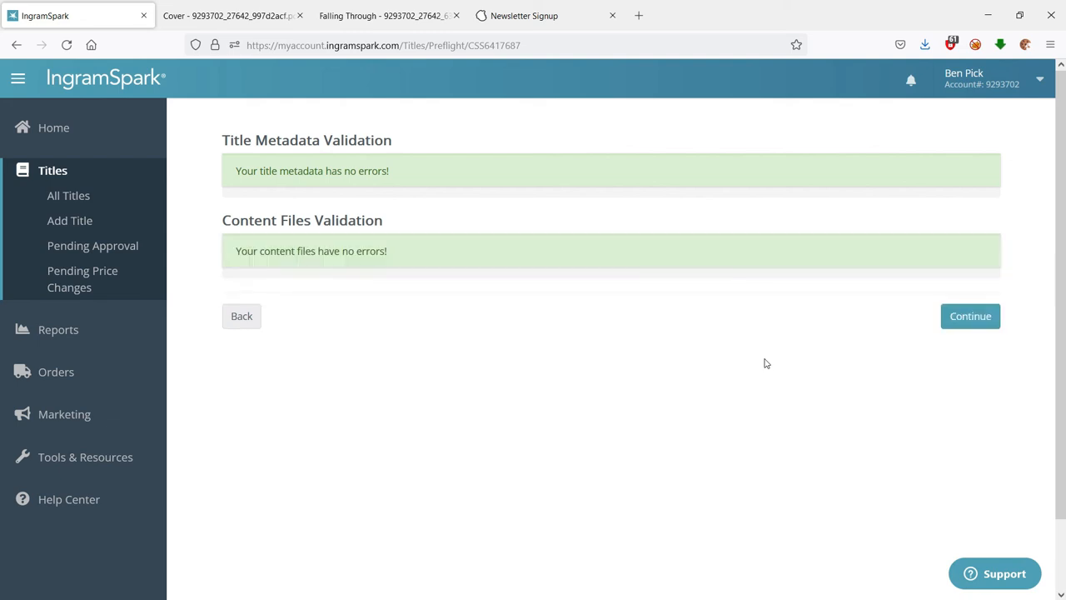
left_click(970, 316)
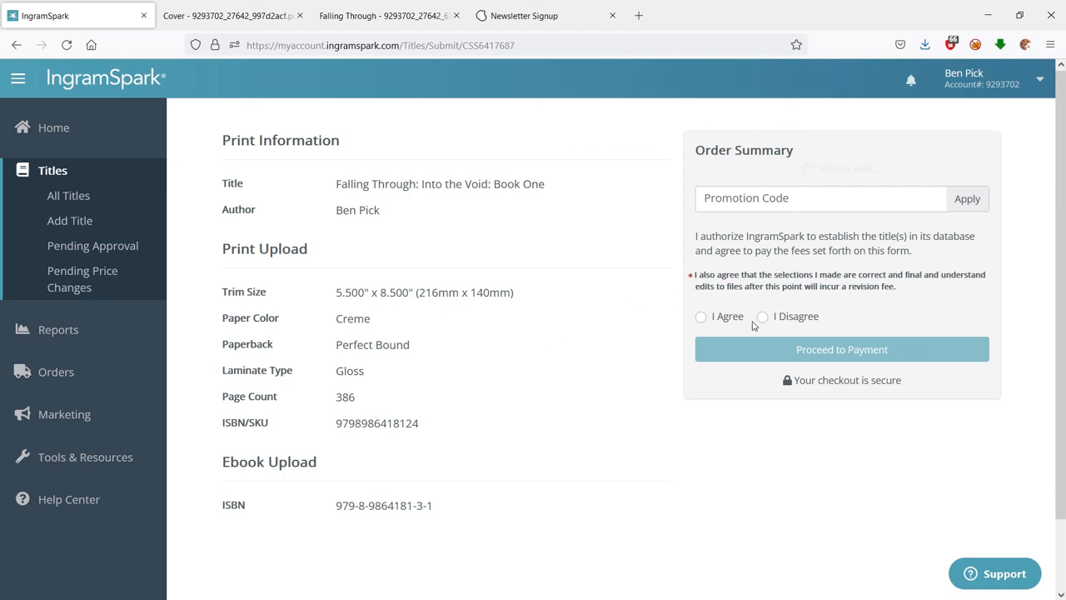
Agree to the order terms for the Falling Through file revision and submit it
left_click(703, 318)
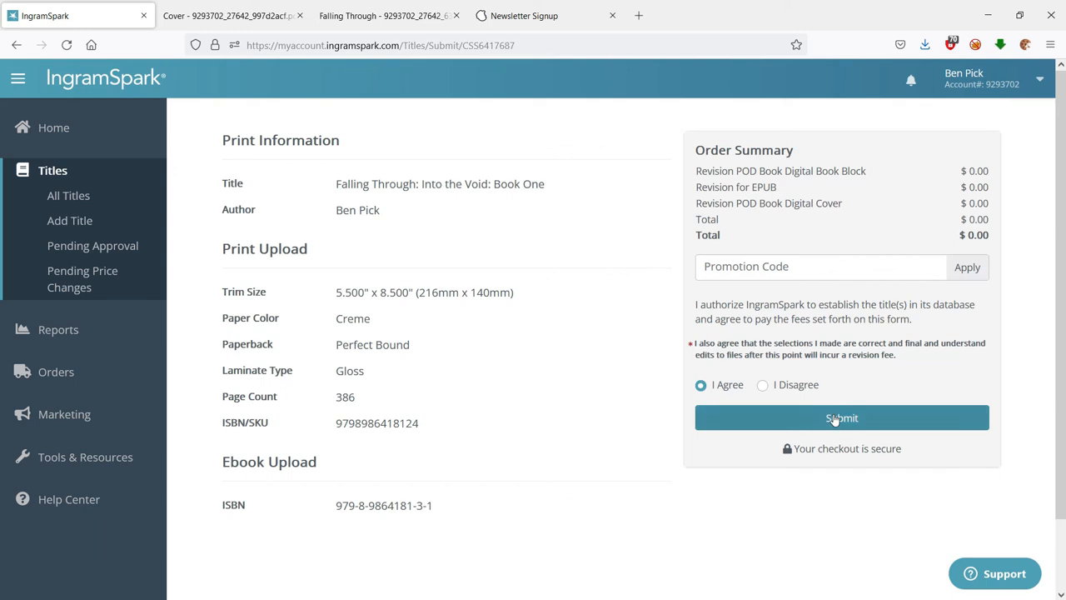
left_click_drag(997, 239, 960, 237)
left_click(1000, 319)
left_click(900, 417)
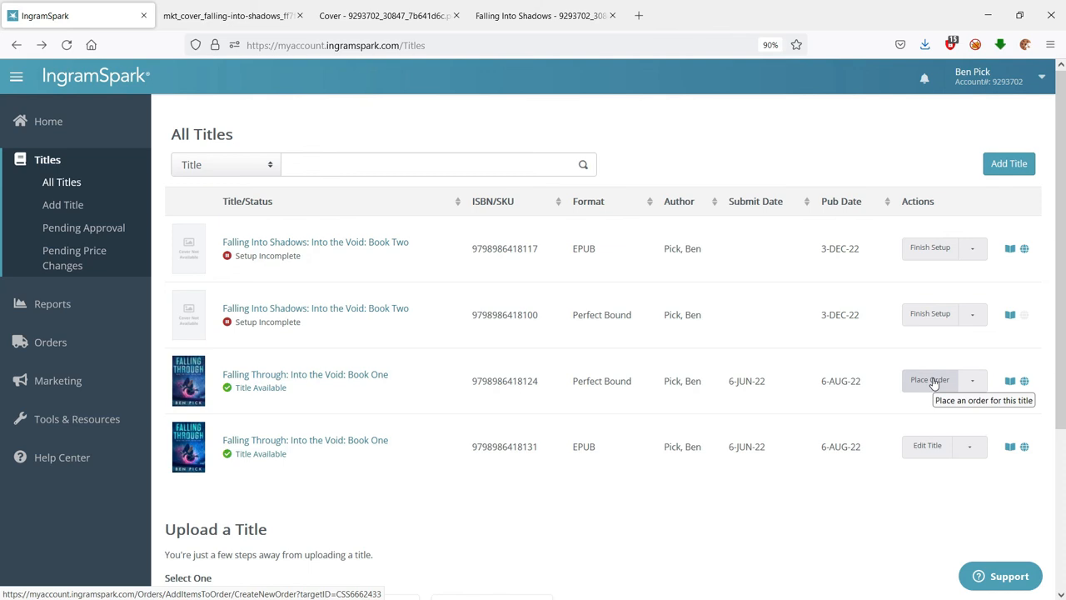
Start an order for one Falling Through paperback, review its shipping and pricing, and accept the non-trackable shipment disclaimer
left_click(934, 382)
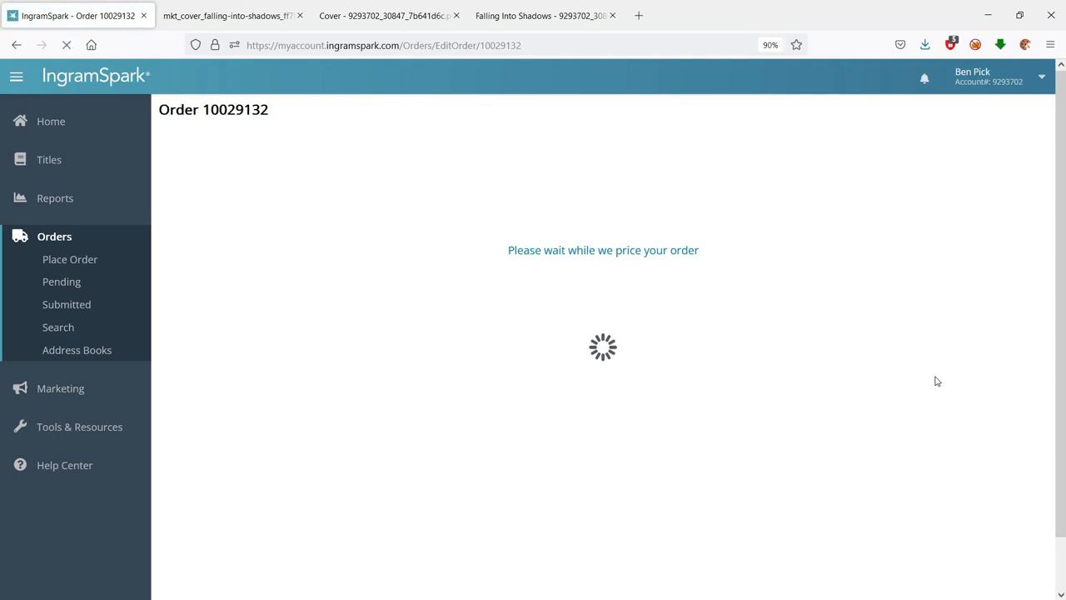
scroll(607, 357, "down", 3)
scroll(607, 361, "up", 1)
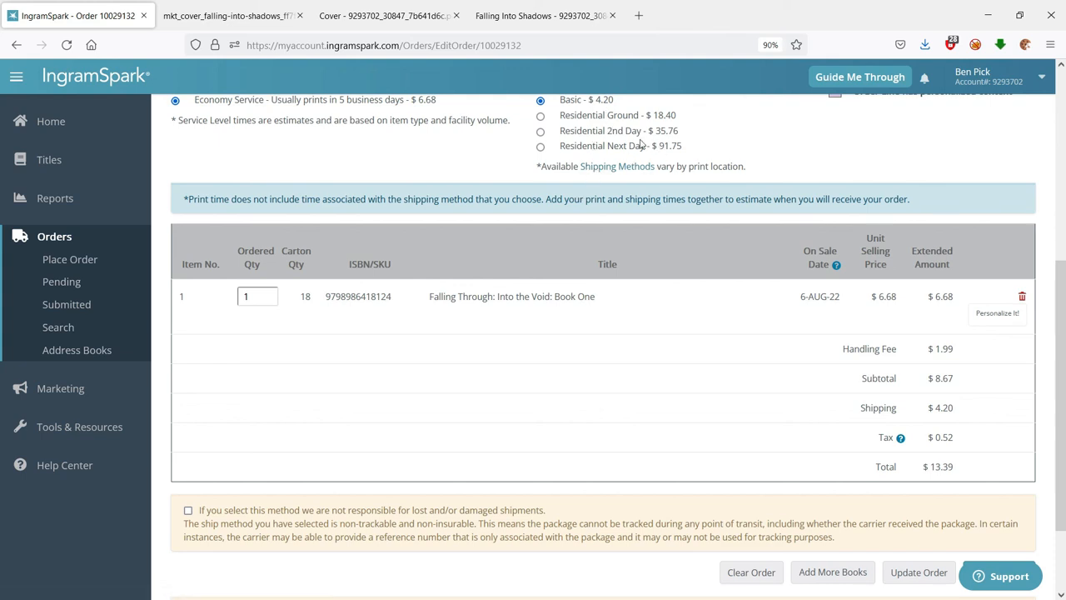
left_click_drag(652, 146, 698, 147)
left_click(732, 150)
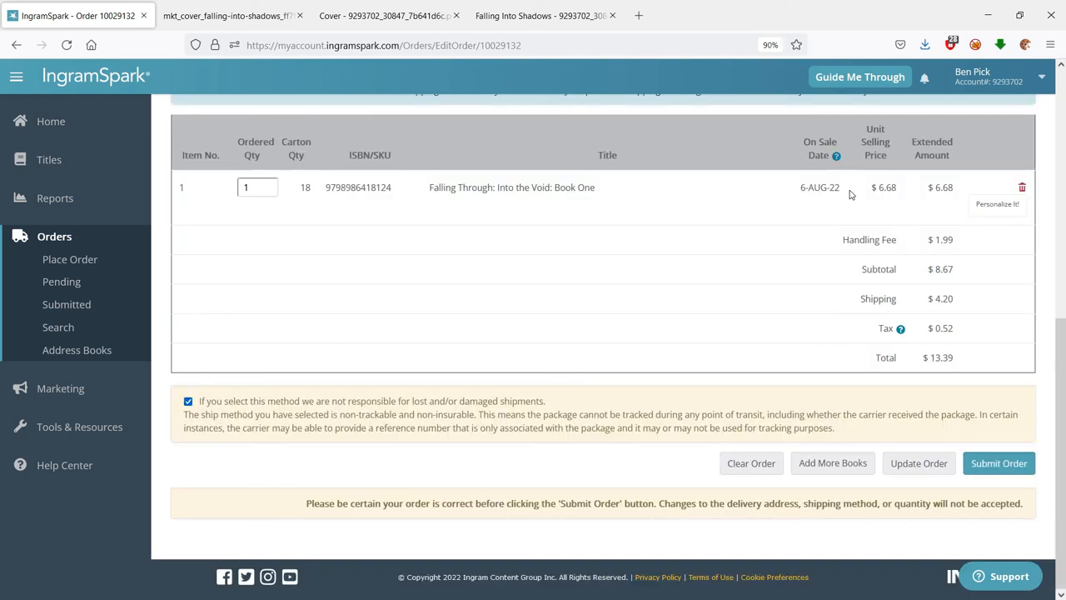
left_click_drag(846, 190, 798, 193)
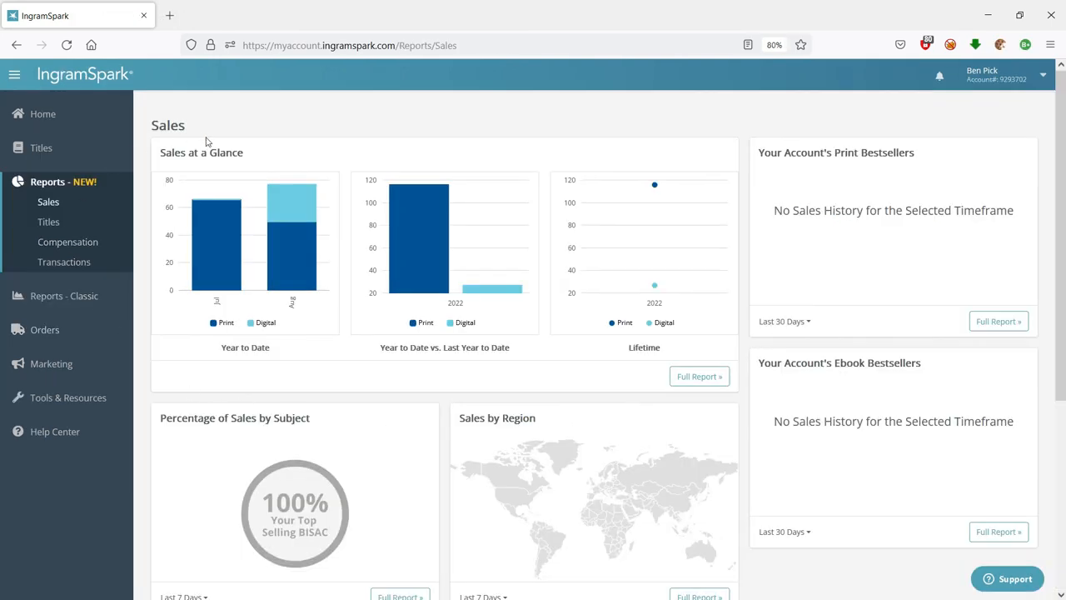
Examine the monthly and yearly print and digital figures in the Sales at a Glance charts of the sales report
mouse_move(198, 244)
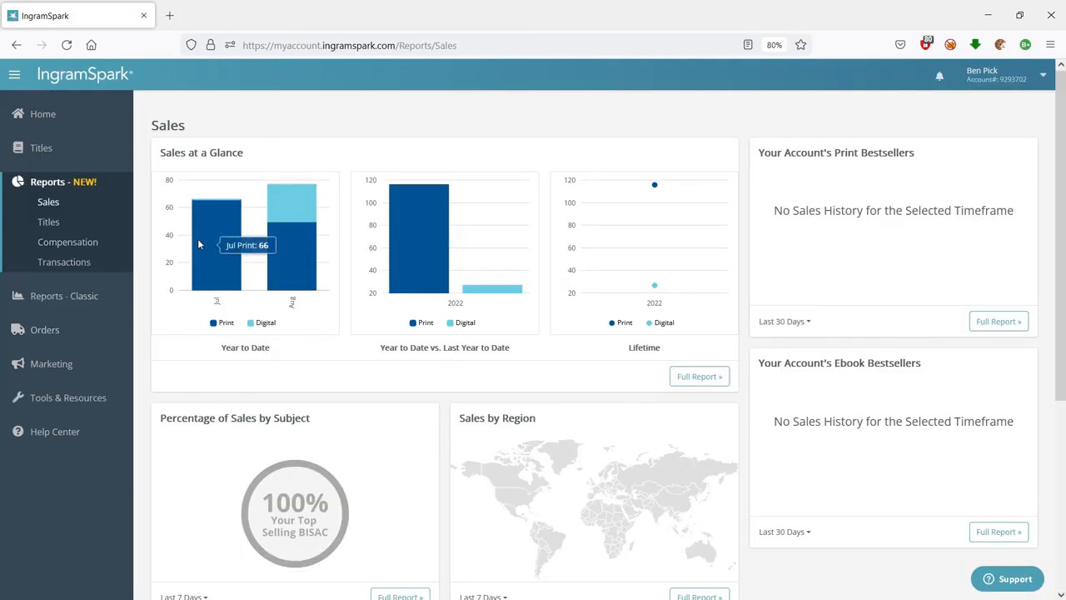
mouse_move(288, 255)
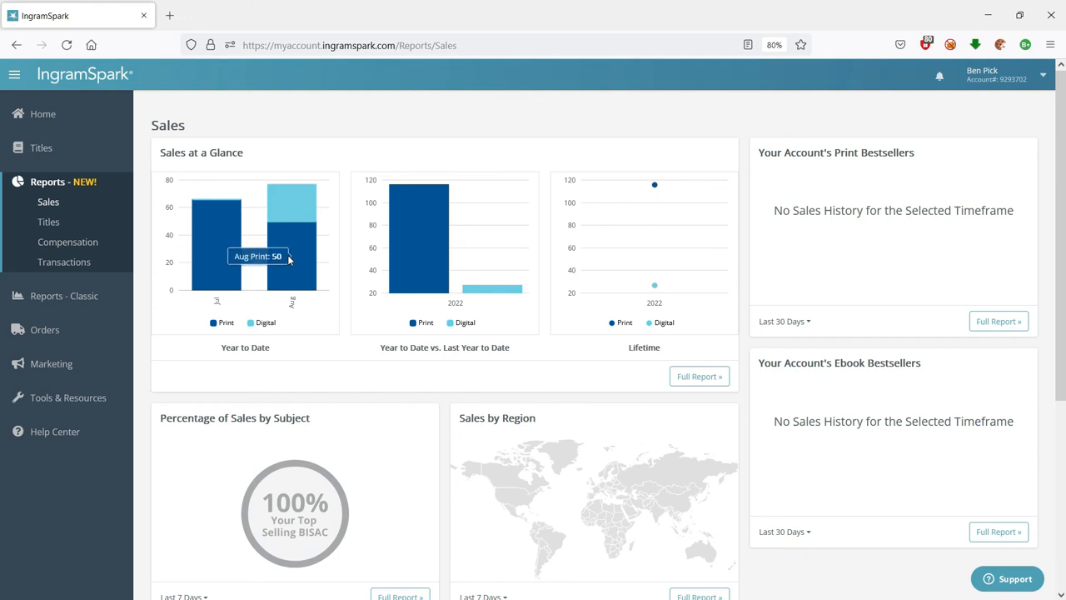
mouse_move(290, 201)
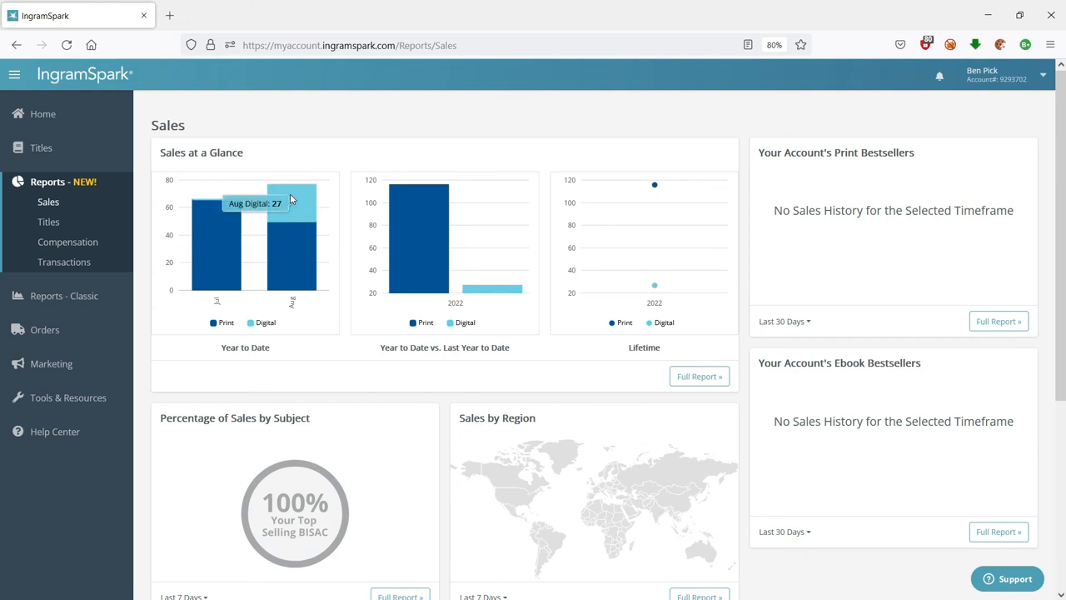
mouse_move(415, 235)
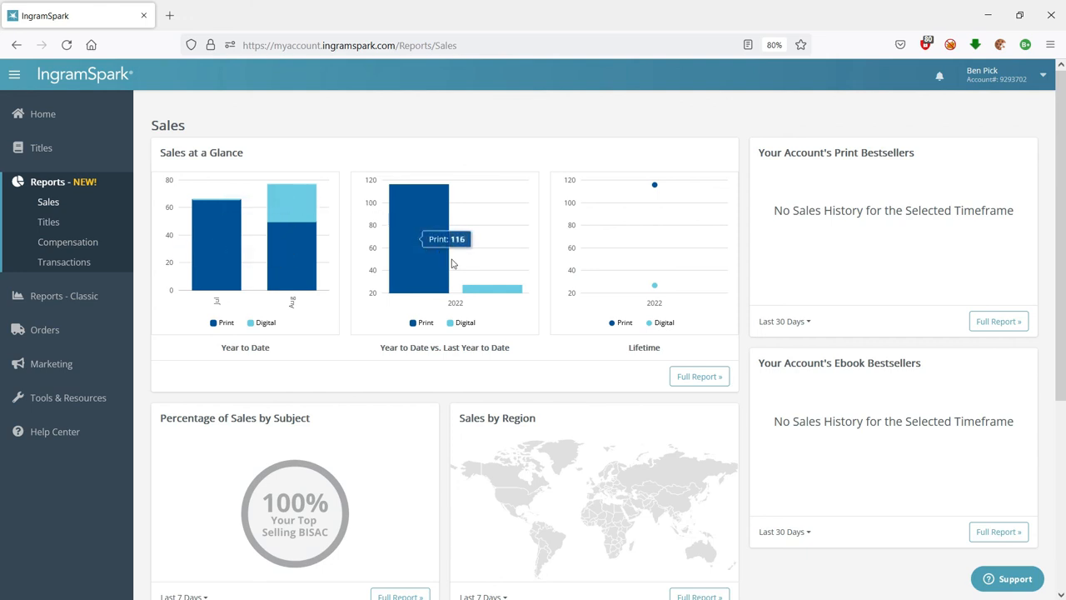
mouse_move(491, 291)
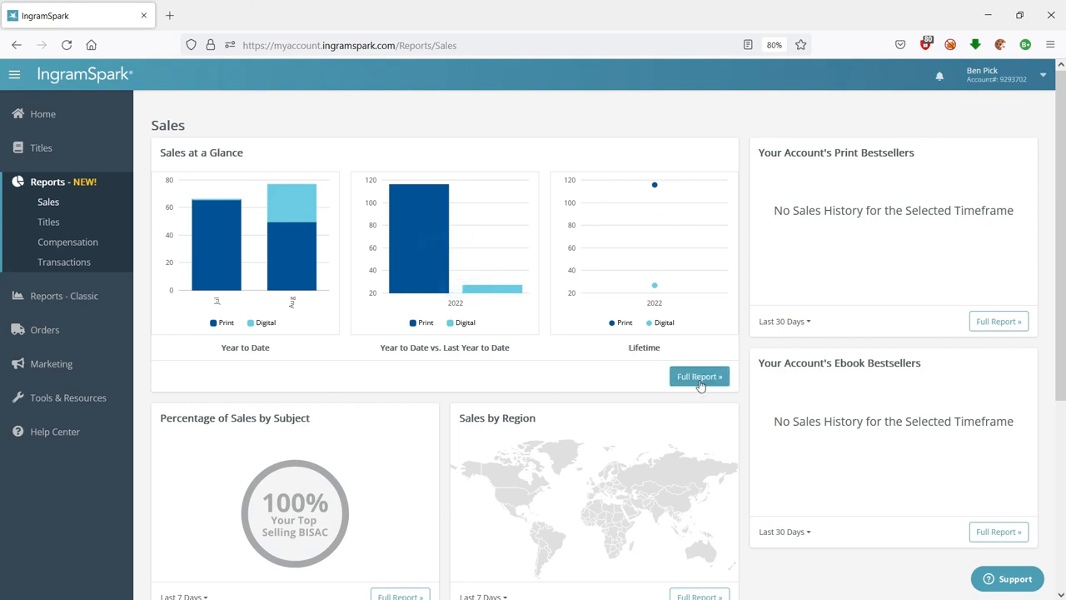
Set the timeframe of the account's print bestsellers and of Returns at a Glance to Year to Date
left_click(787, 322)
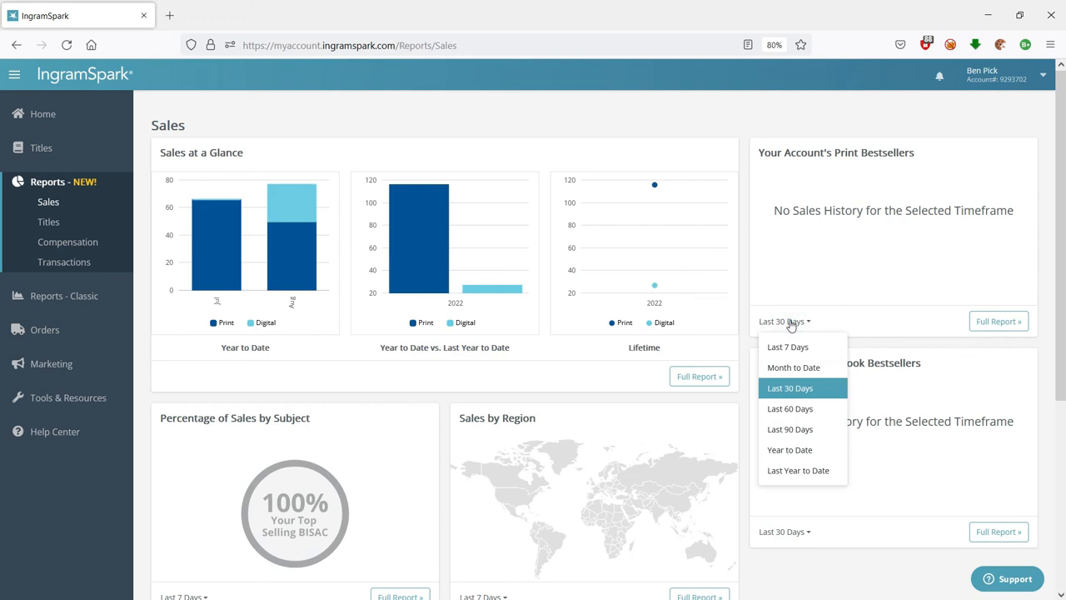
left_click(807, 458)
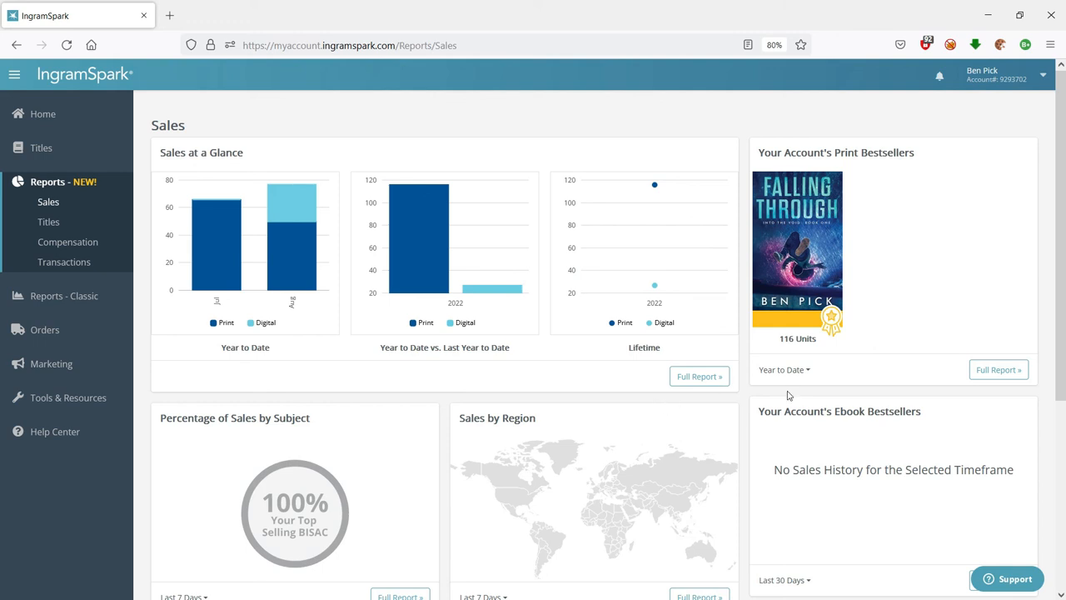
left_click_drag(1064, 331, 1065, 533)
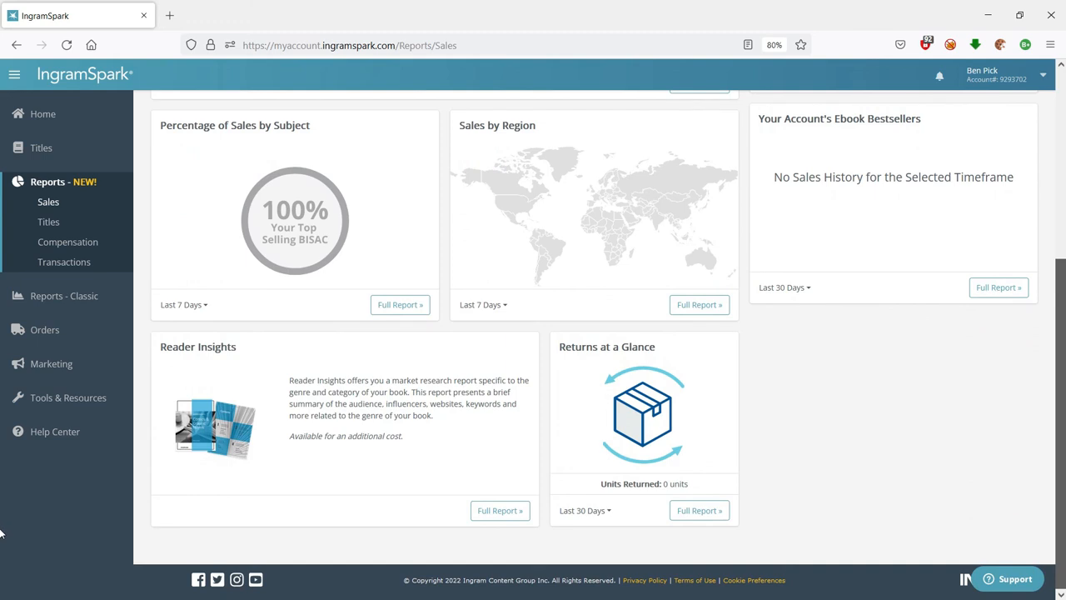
left_click(595, 514)
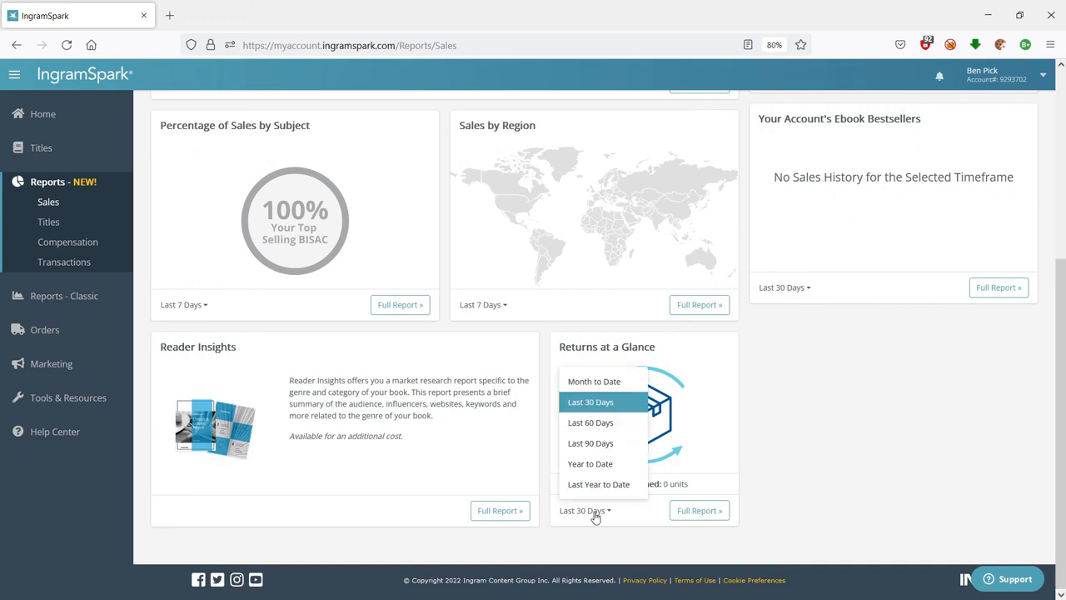
left_click(601, 469)
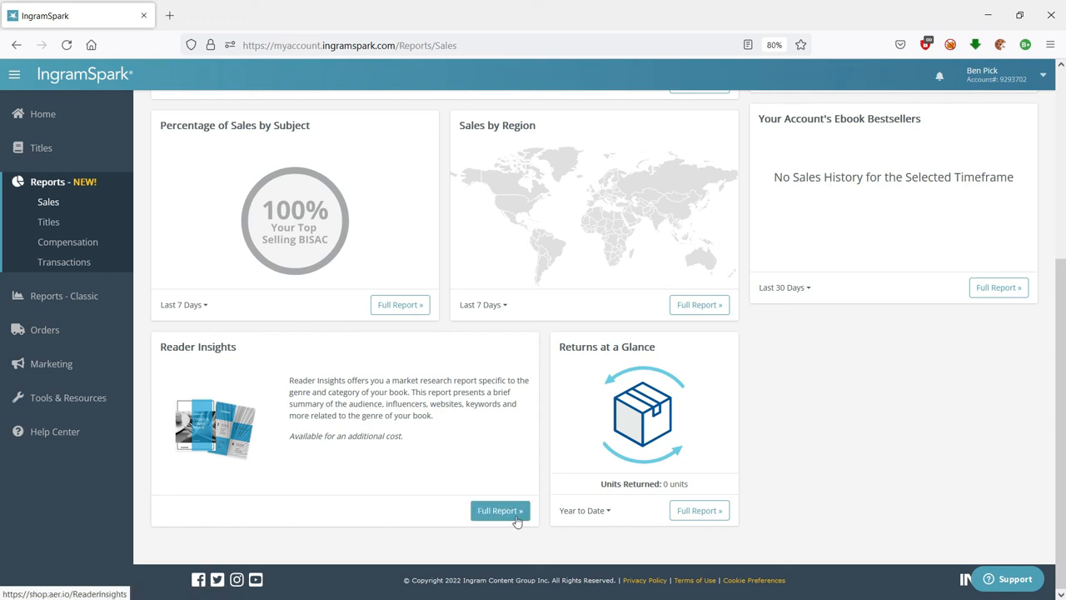
Set Percentage of Sales by Subject and Sales by Region to Year to Date, and check their chart and map figures
left_click(175, 306)
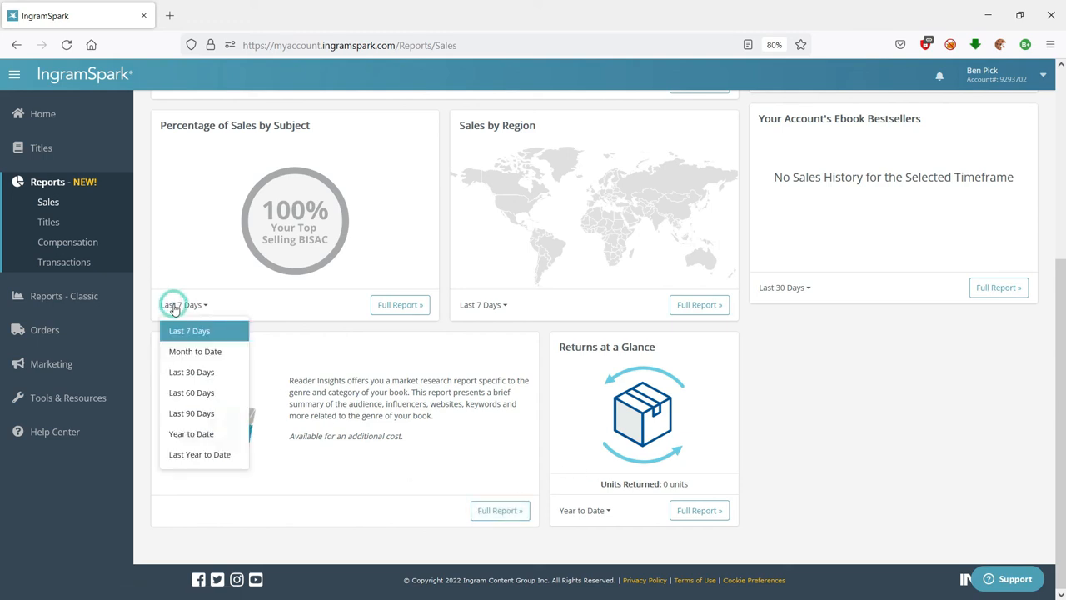
left_click(209, 434)
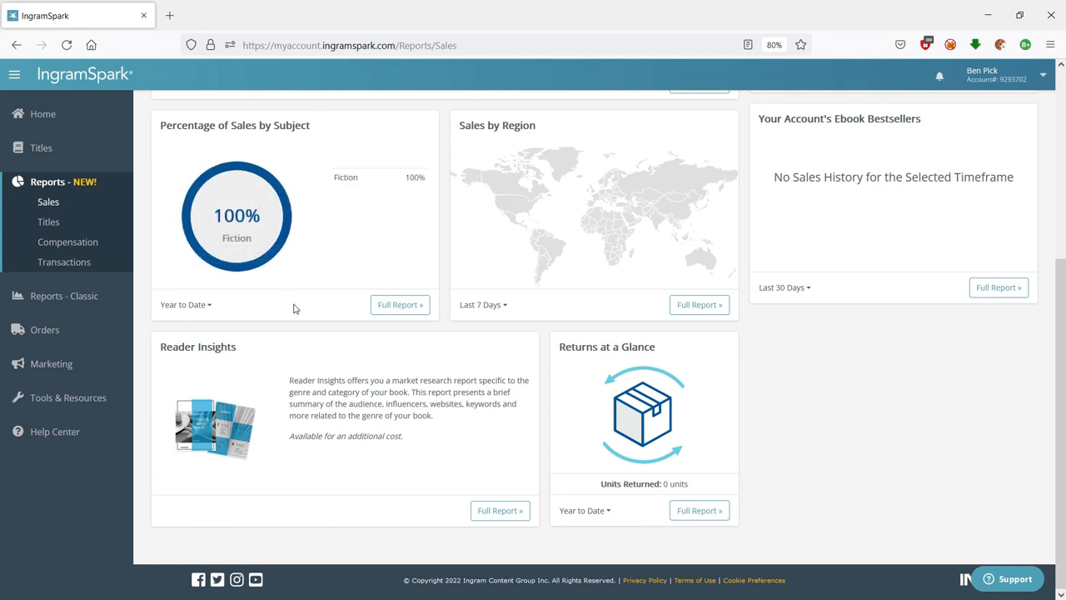
mouse_move(236, 265)
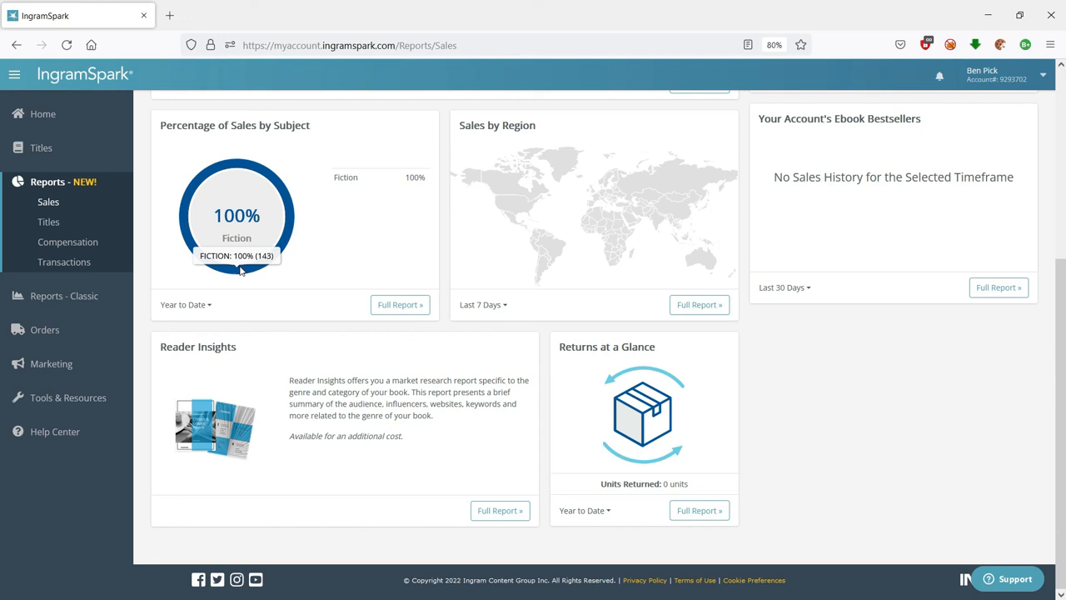
left_click(481, 307)
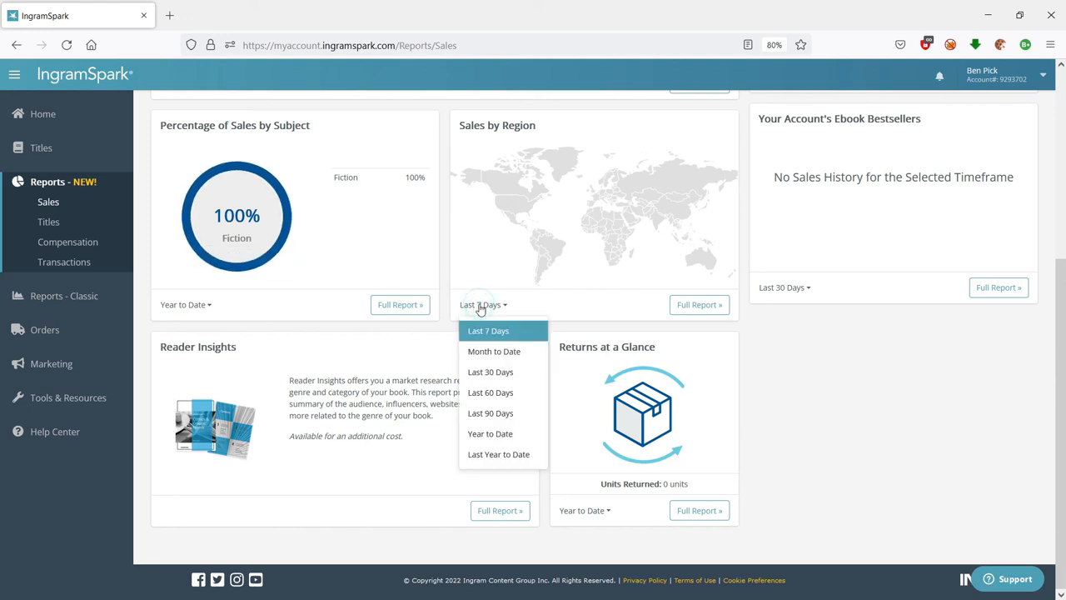
left_click(497, 436)
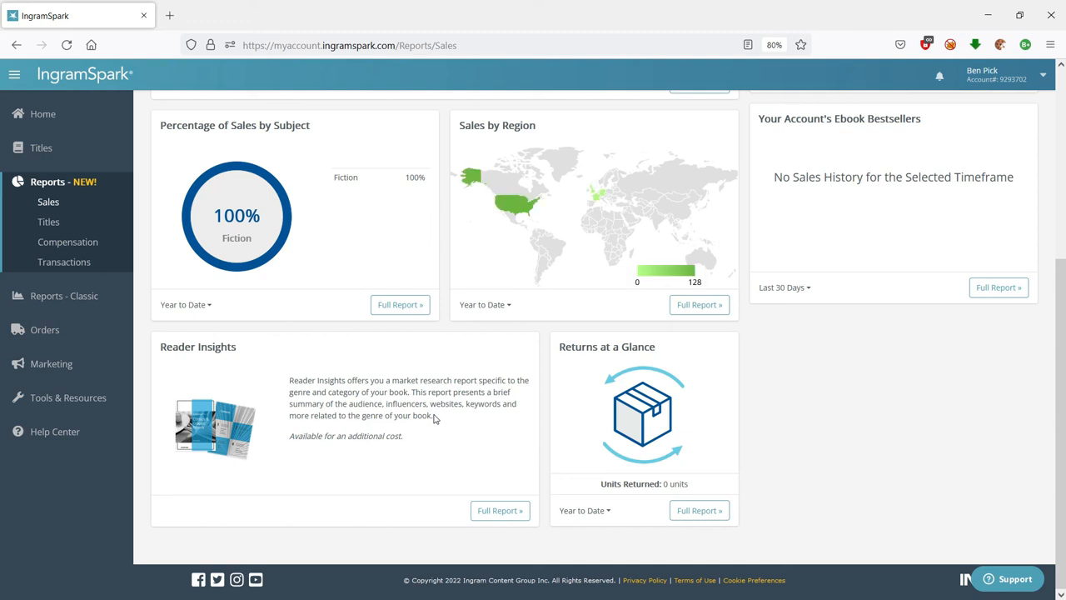
mouse_move(514, 206)
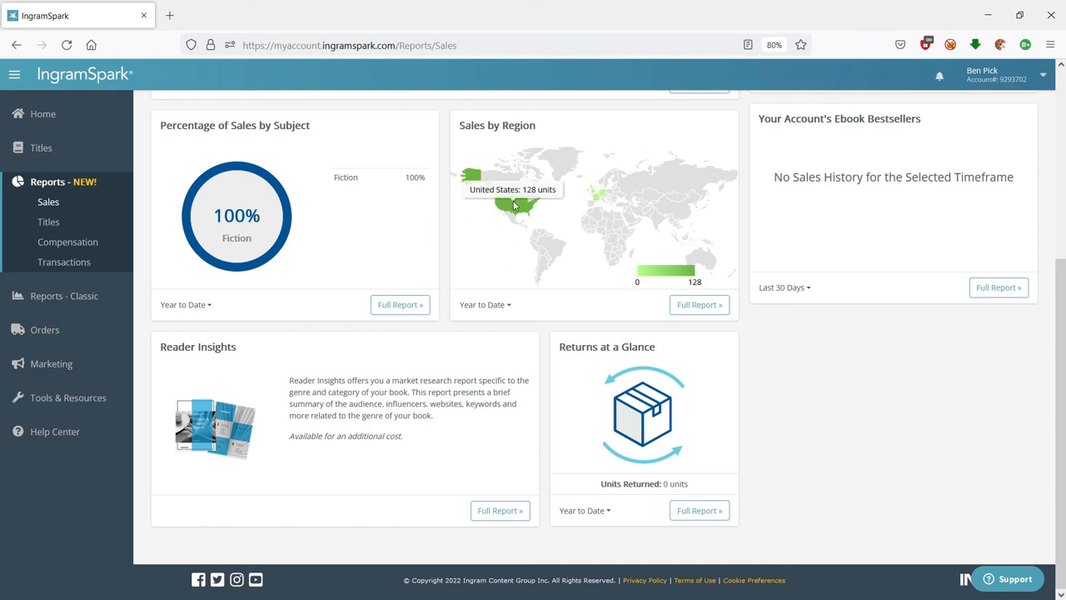
mouse_move(595, 204)
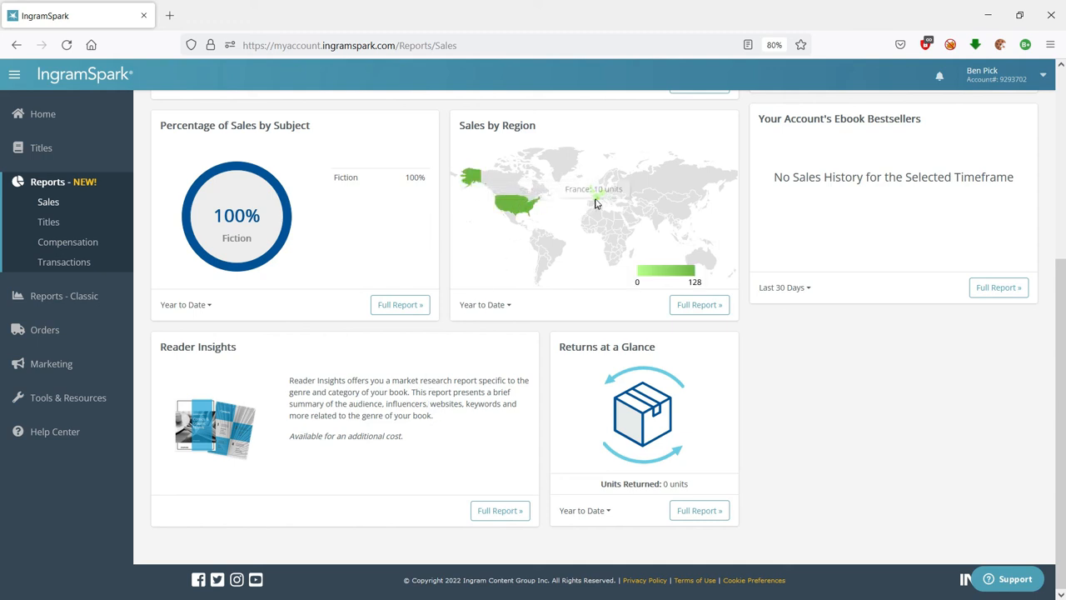